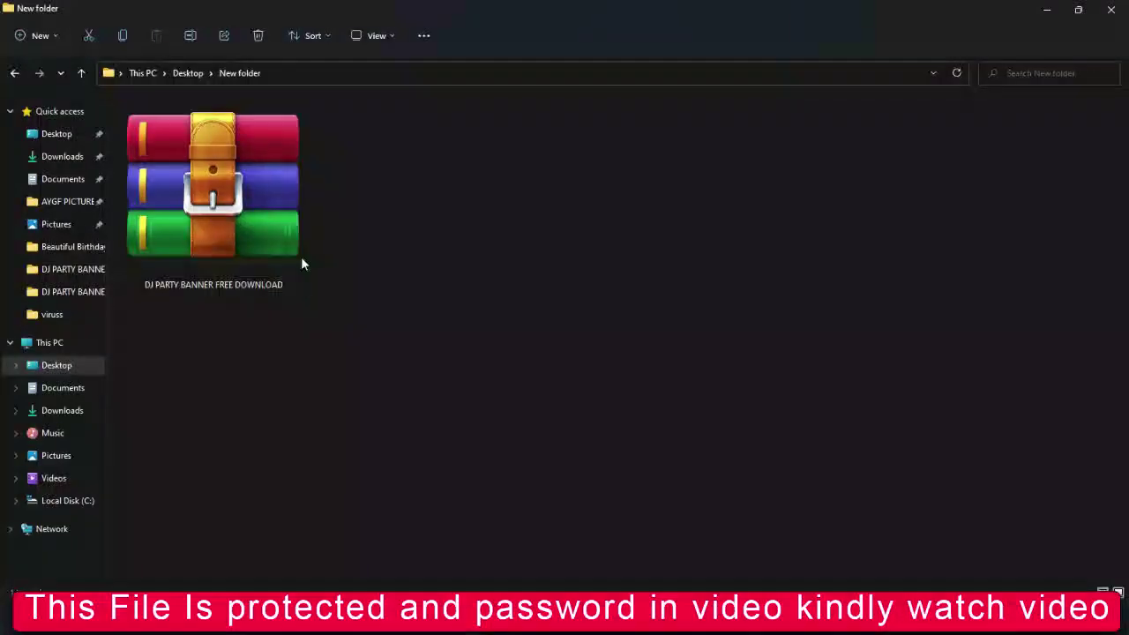
Select the DJ PARTY BANNER FREE DOWNLOAD archive in the Desktop's New folder.
left_click(291, 251)
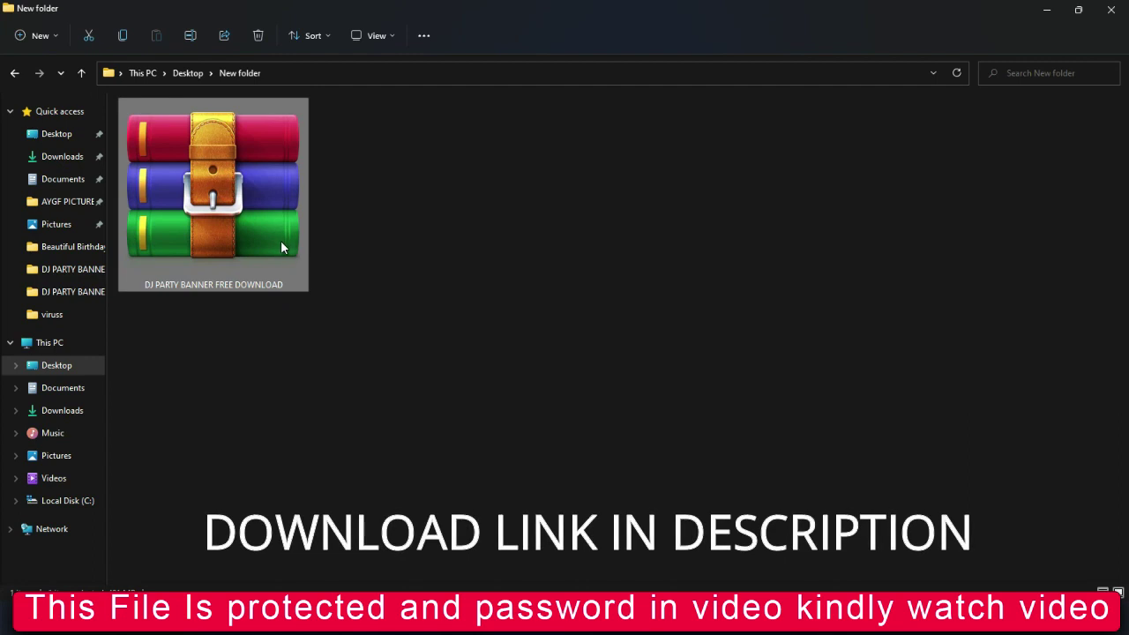
Extract the password-protected archive with WinRAR into its own DJ PARTY BANNER FREE DOWNLOAD folder.
right_click(281, 244)
left_click(335, 415)
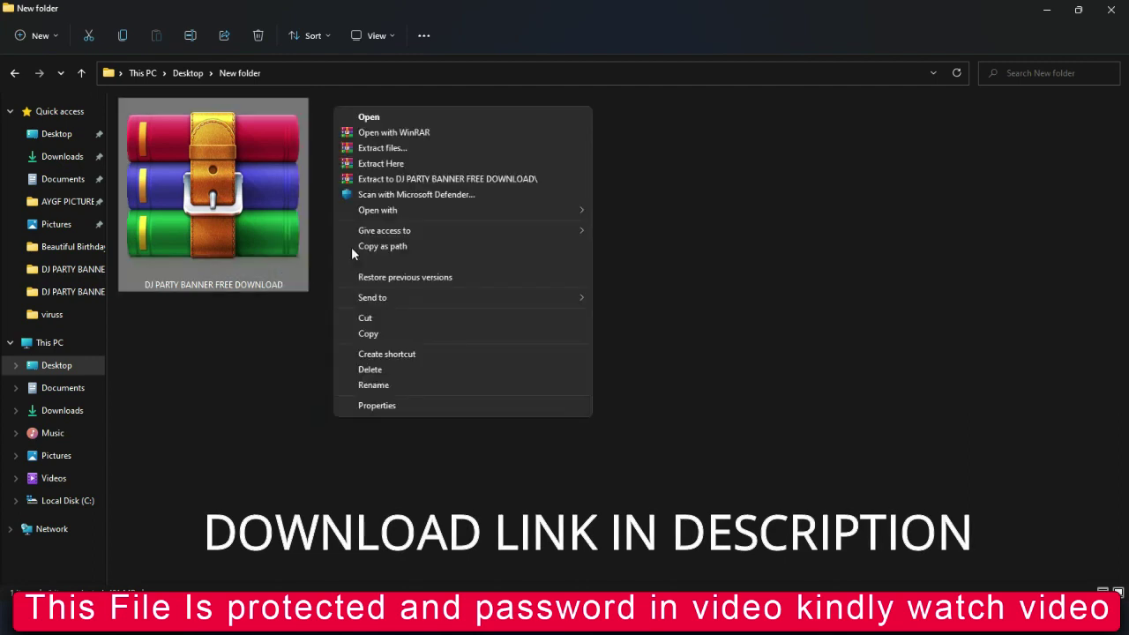
left_click(379, 182)
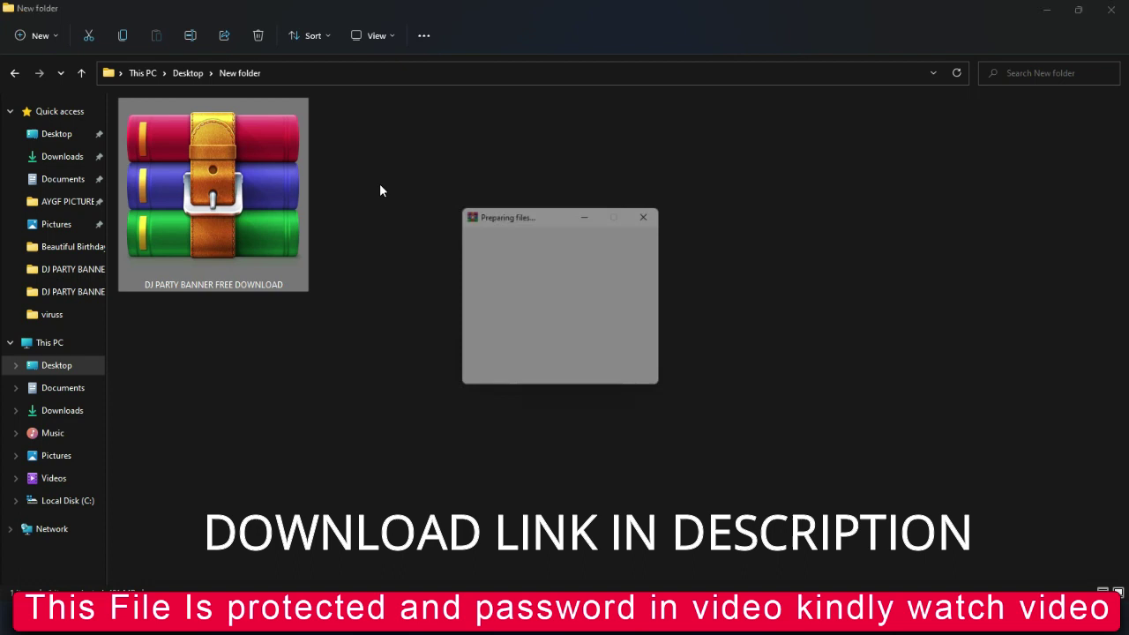
left_click(466, 320)
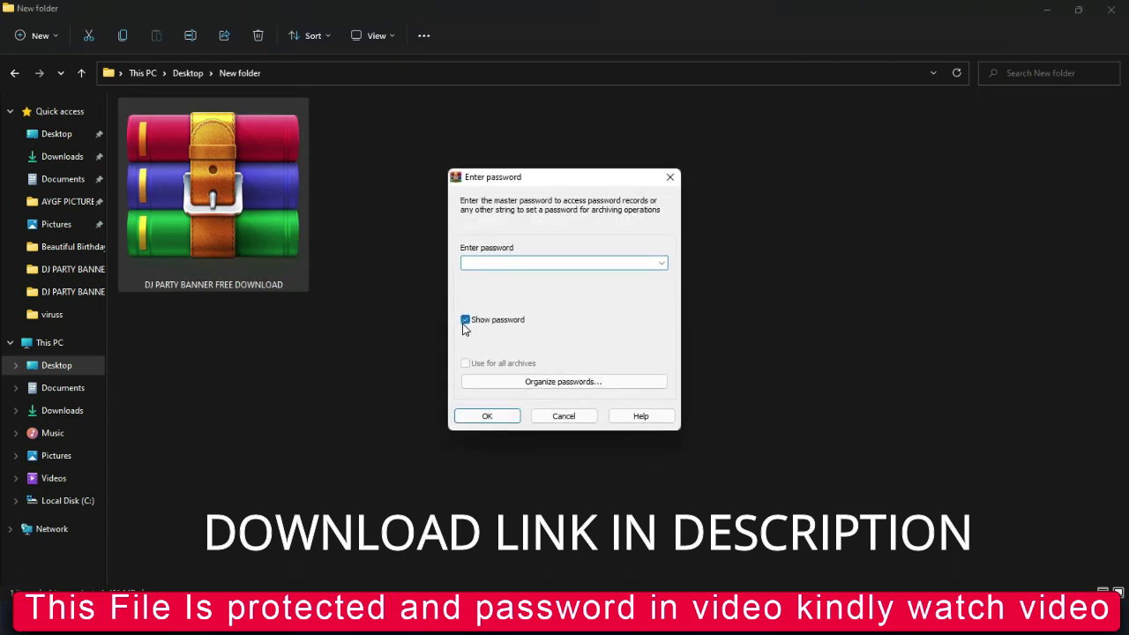
left_click(490, 416)
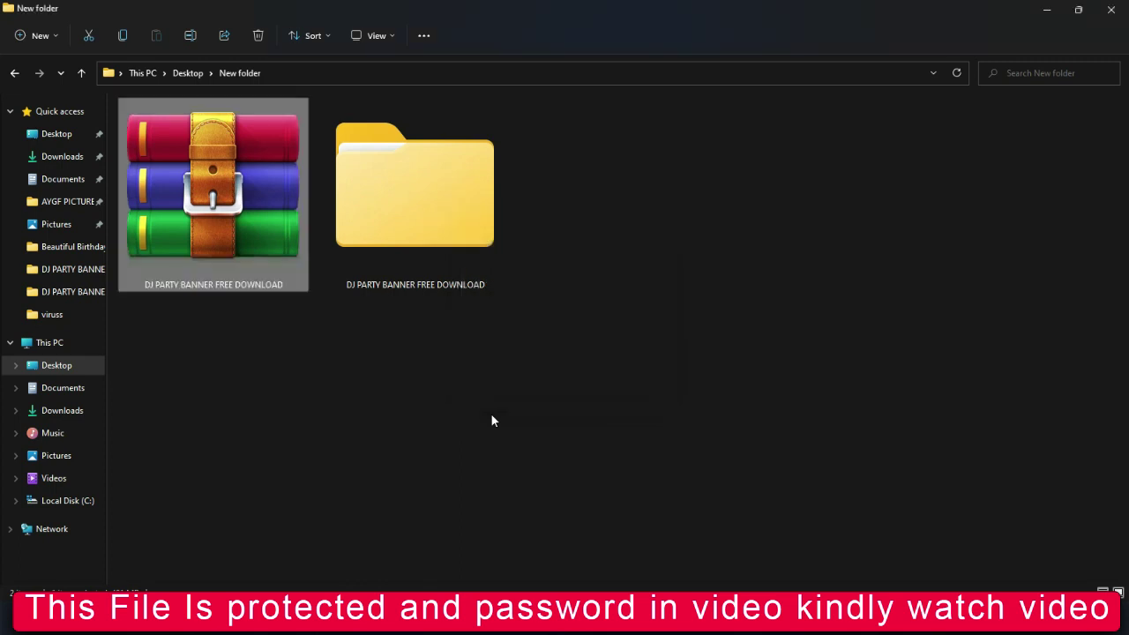
Open the extracted folder and its inner subfolder, showing the flyer templates as extra large icons.
double_click(422, 218)
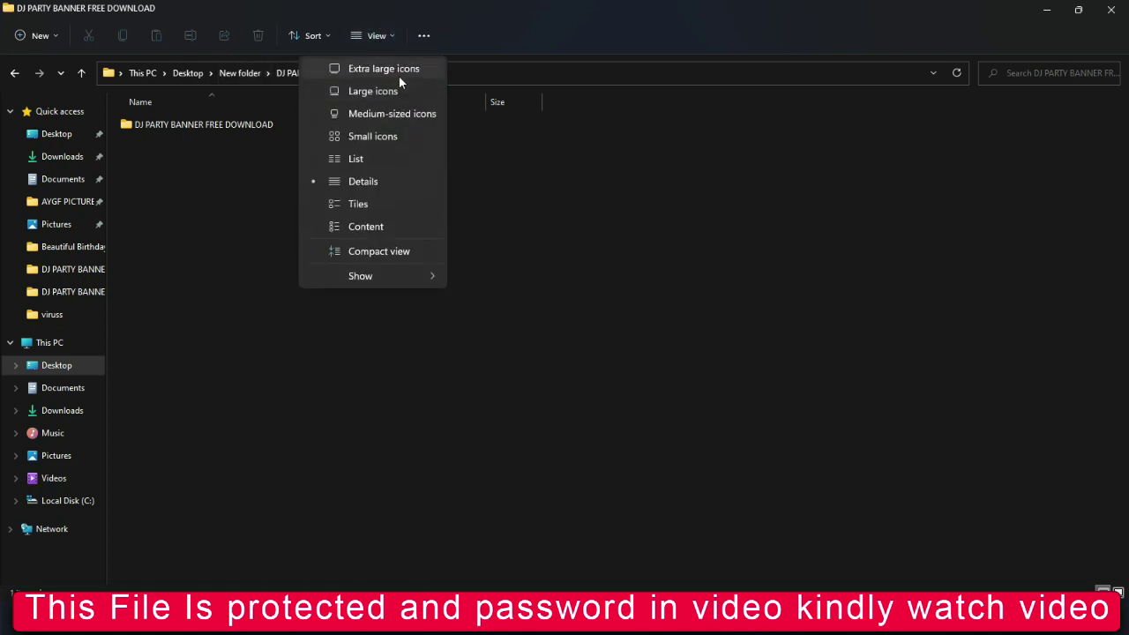
left_click(396, 70)
double_click(235, 228)
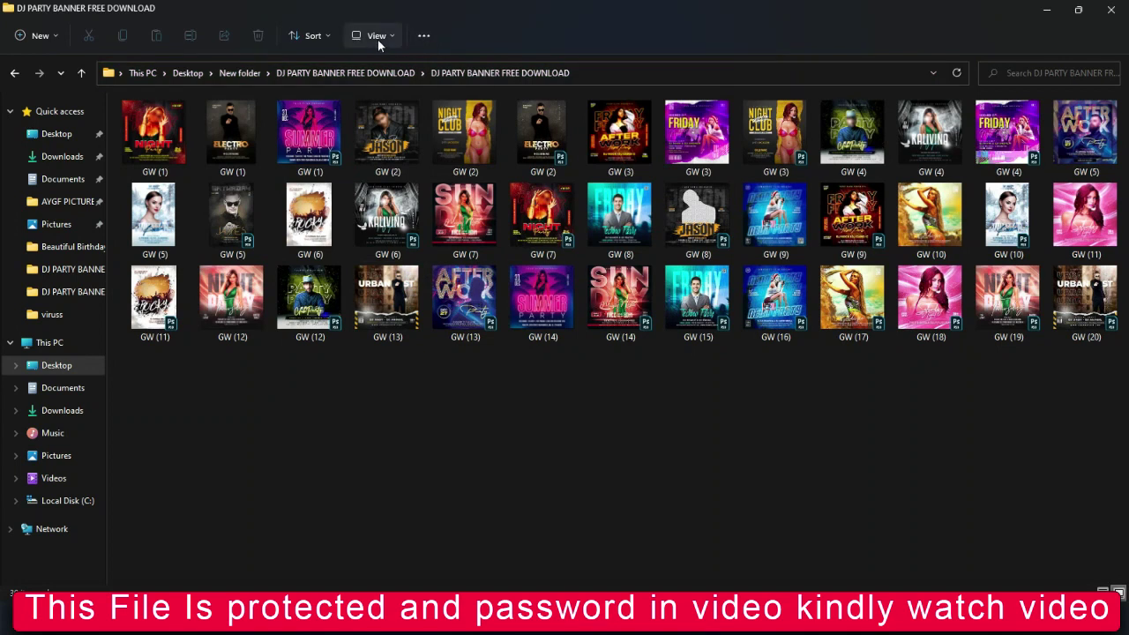
left_click(377, 39)
left_click(371, 71)
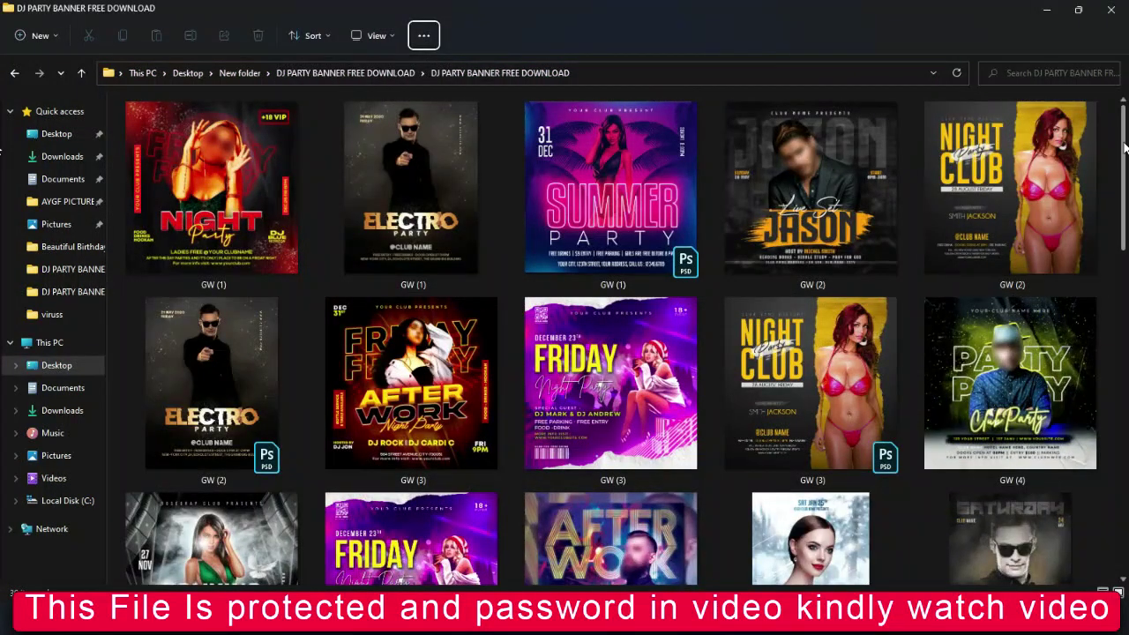
scroll(1123, 142, "down", 3)
scroll(1124, 143, "up", 3)
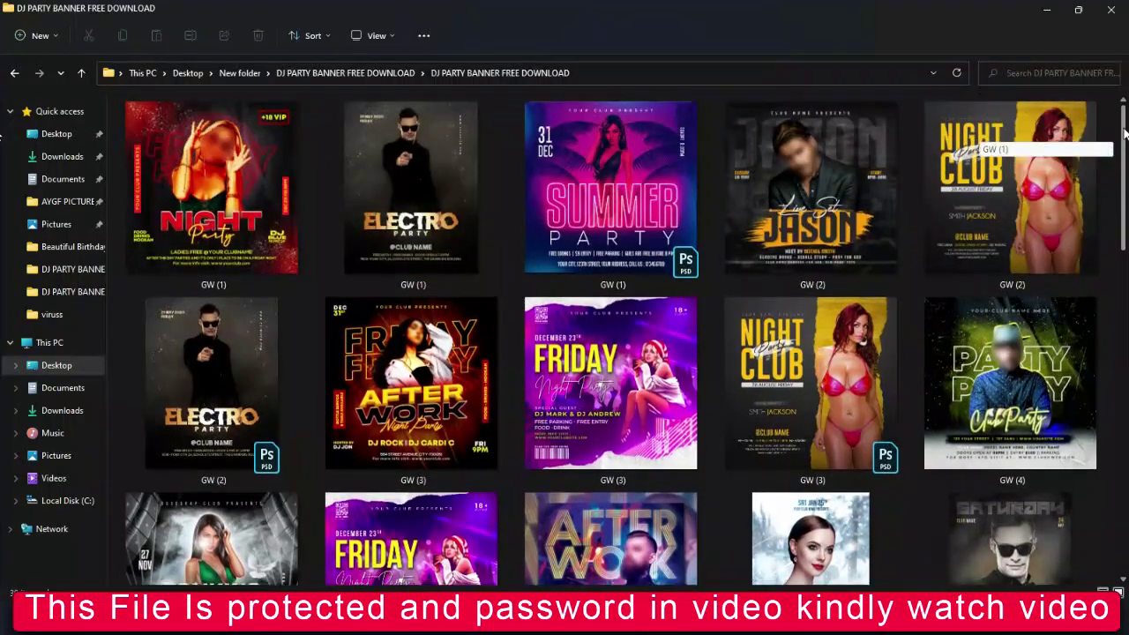
left_click_drag(1123, 143, 1087, 332)
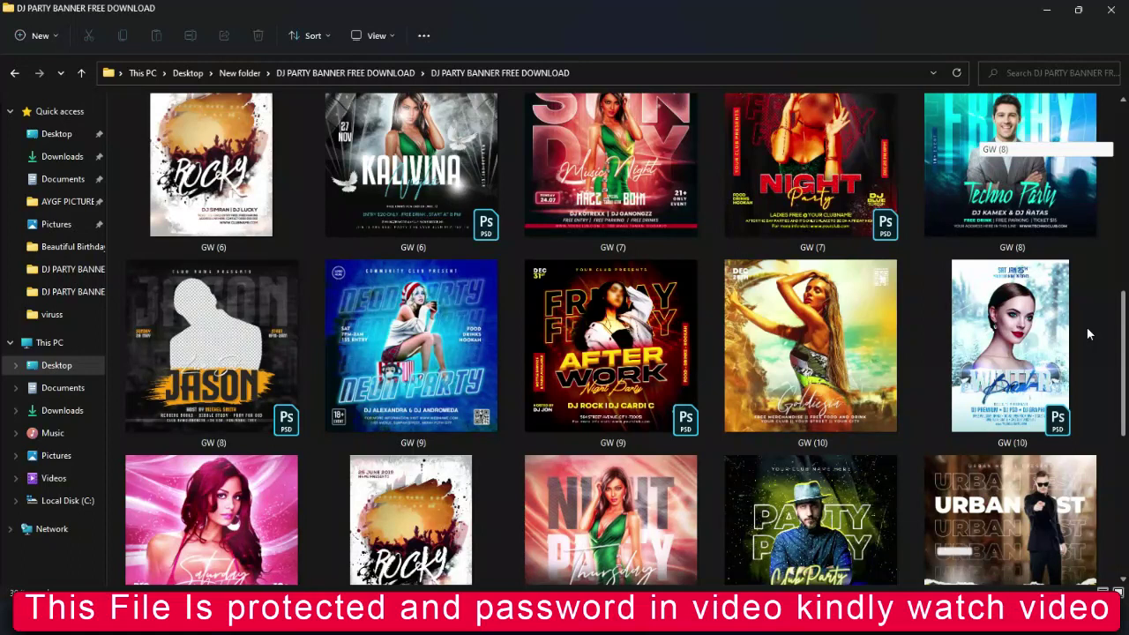
scroll(1087, 335, "down", 2)
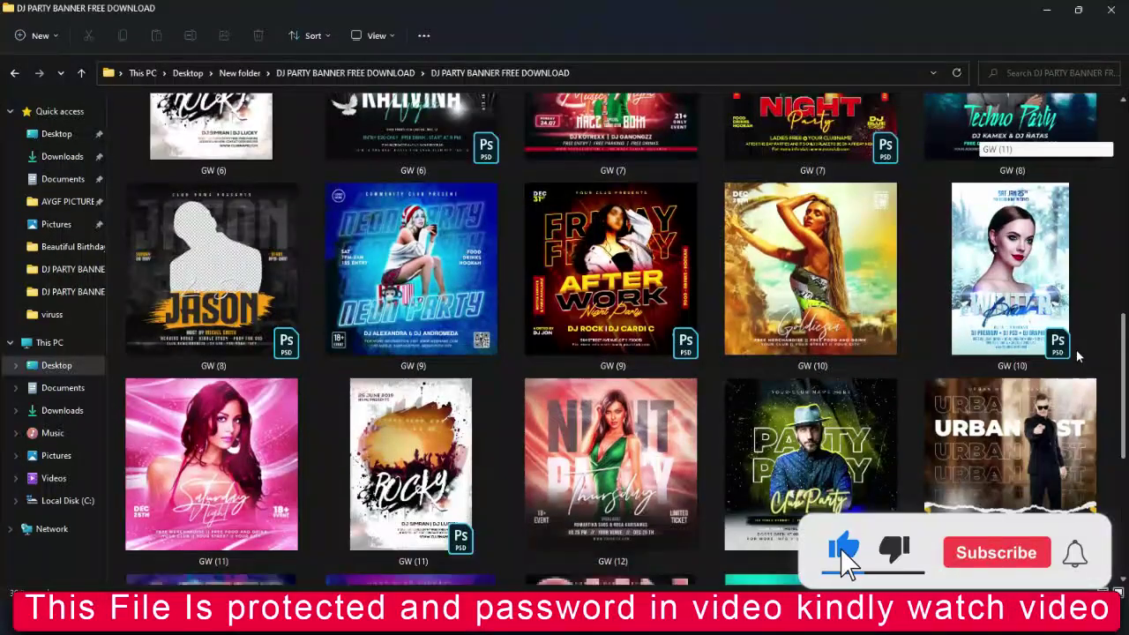
scroll(1075, 351, "down", 1)
scroll(1083, 351, "up", 1)
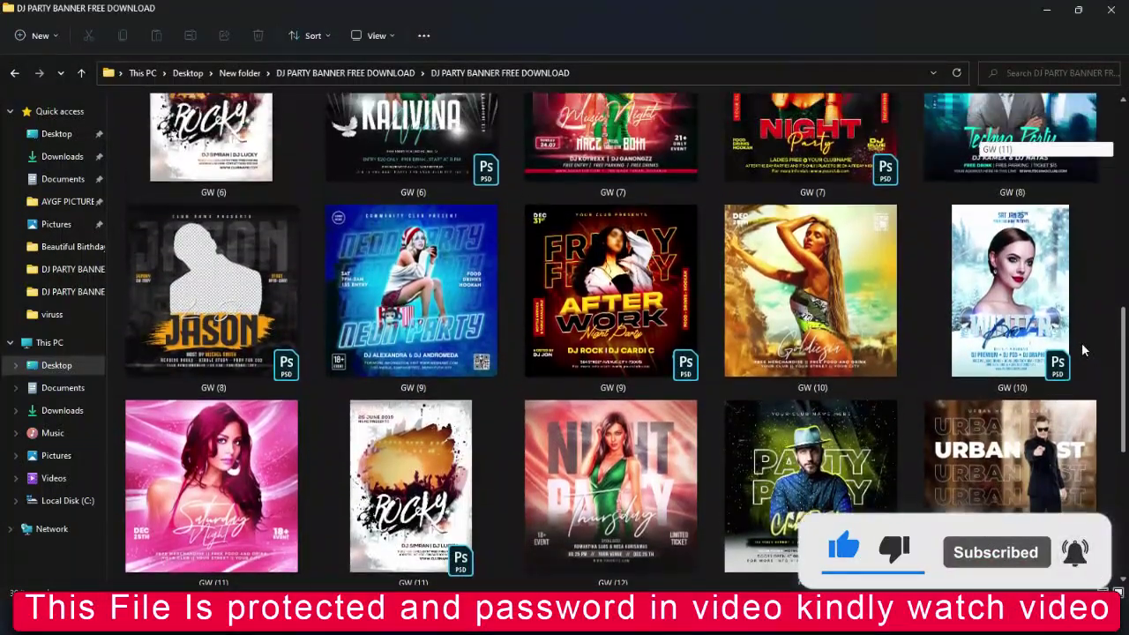
scroll(1083, 351, "down", 1)
scroll(1076, 366, "down", 2)
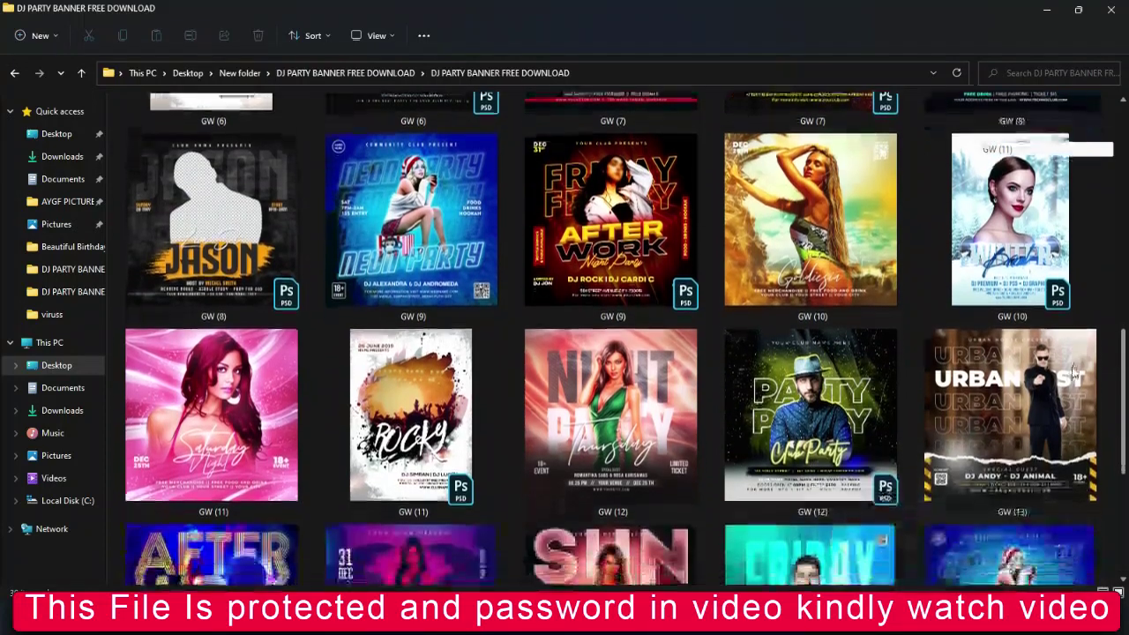
scroll(1067, 388, "down", 1)
scroll(1061, 402, "down", 2)
scroll(1054, 418, "down", 2)
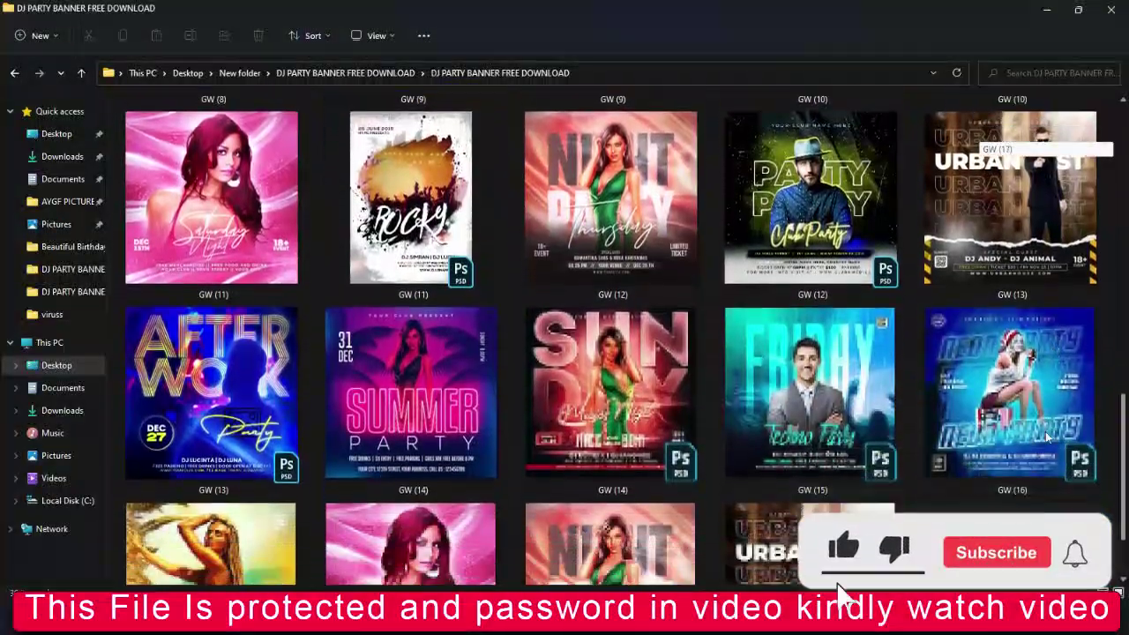
scroll(1040, 441, "down", 2)
scroll(1038, 450, "down", 1)
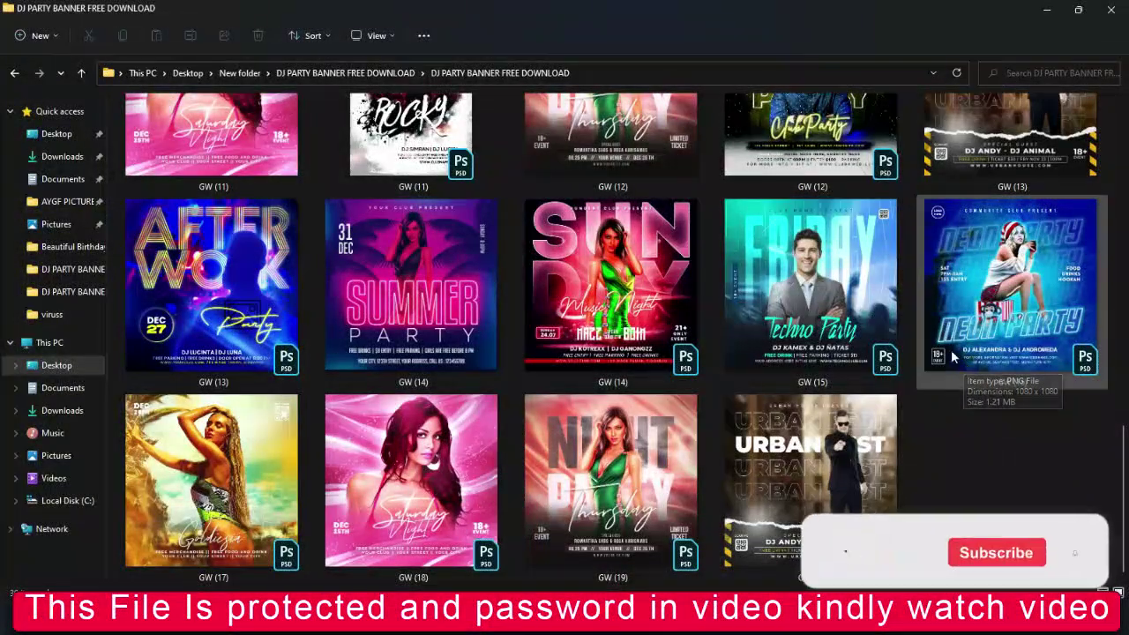
scroll(630, 333, "up", 5)
scroll(630, 323, "up", 5)
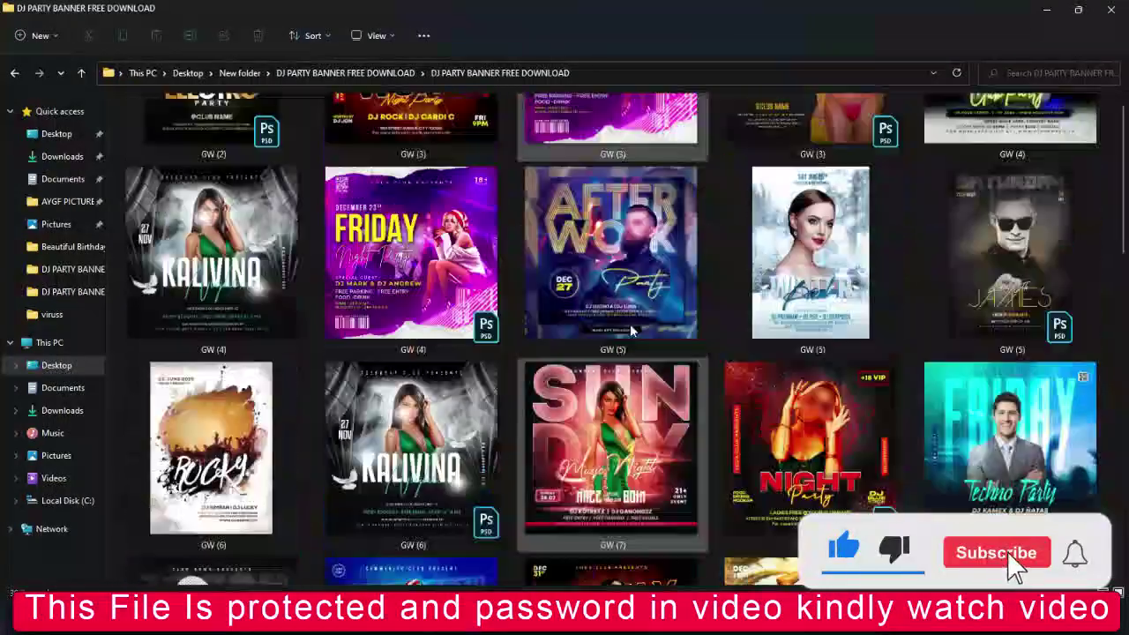
scroll(509, 290, "up", 3)
left_click(271, 208)
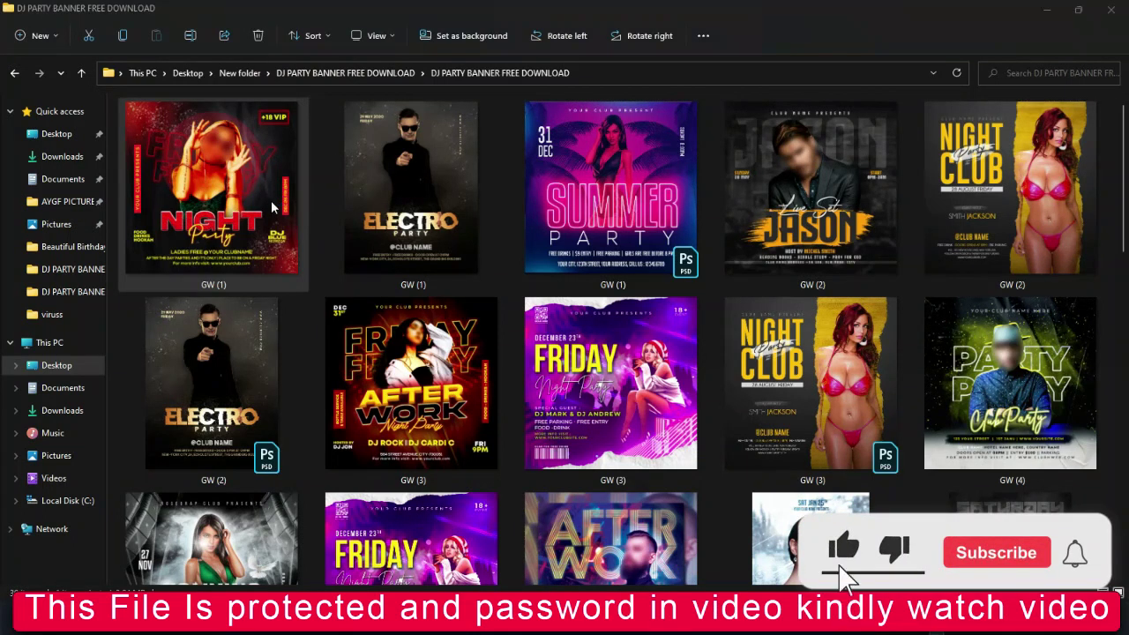
key("space")
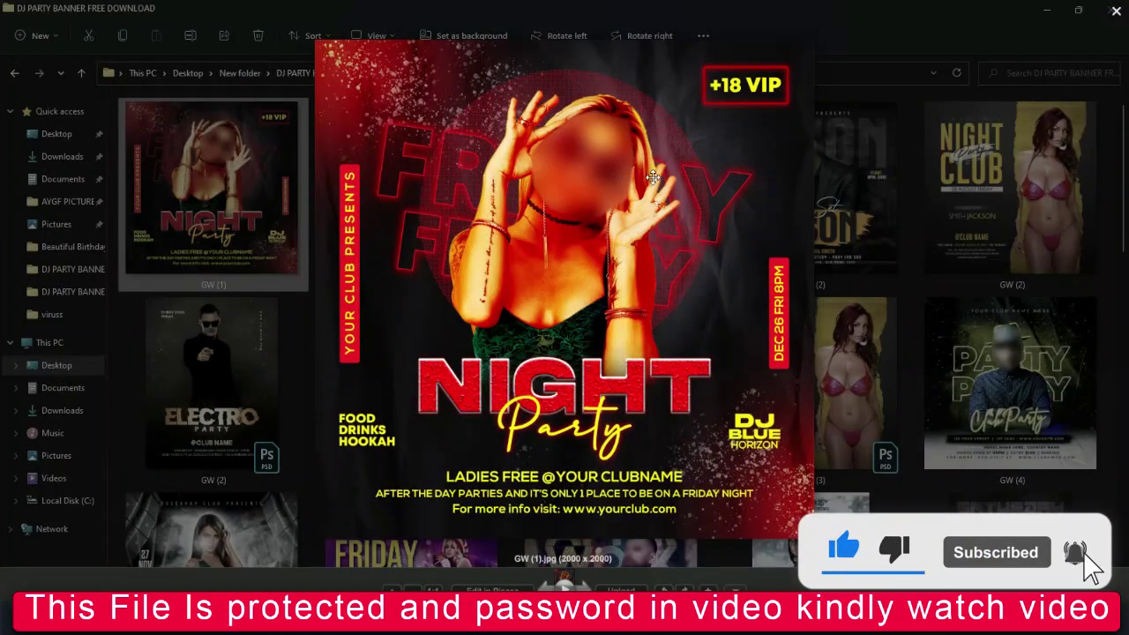
scroll(625, 212, "up", 5)
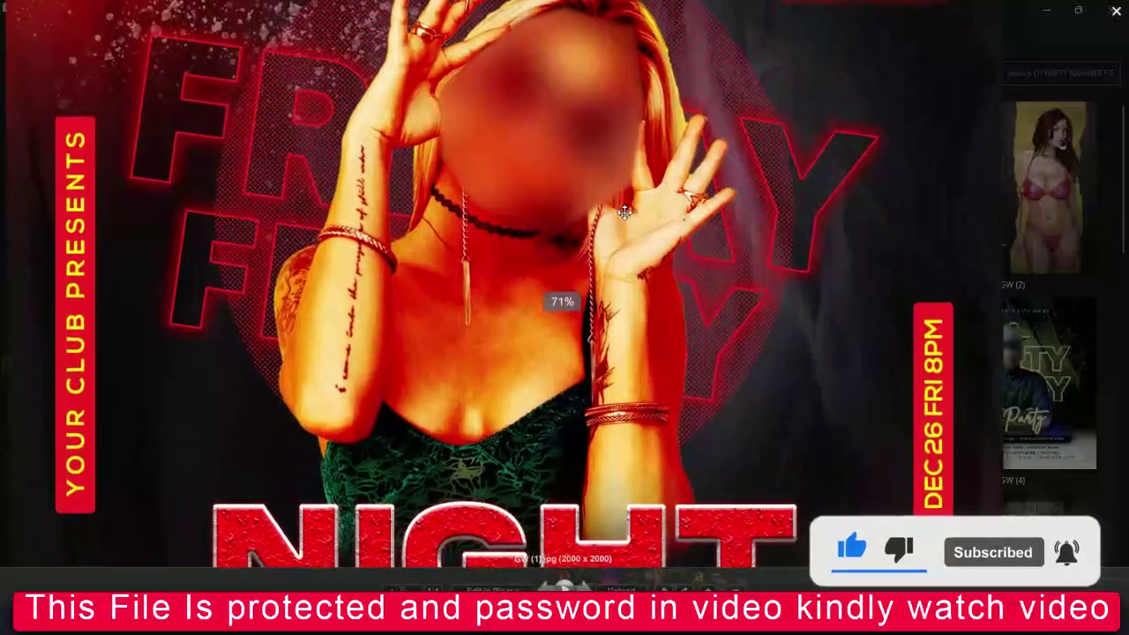
scroll(624, 218, "down", 5)
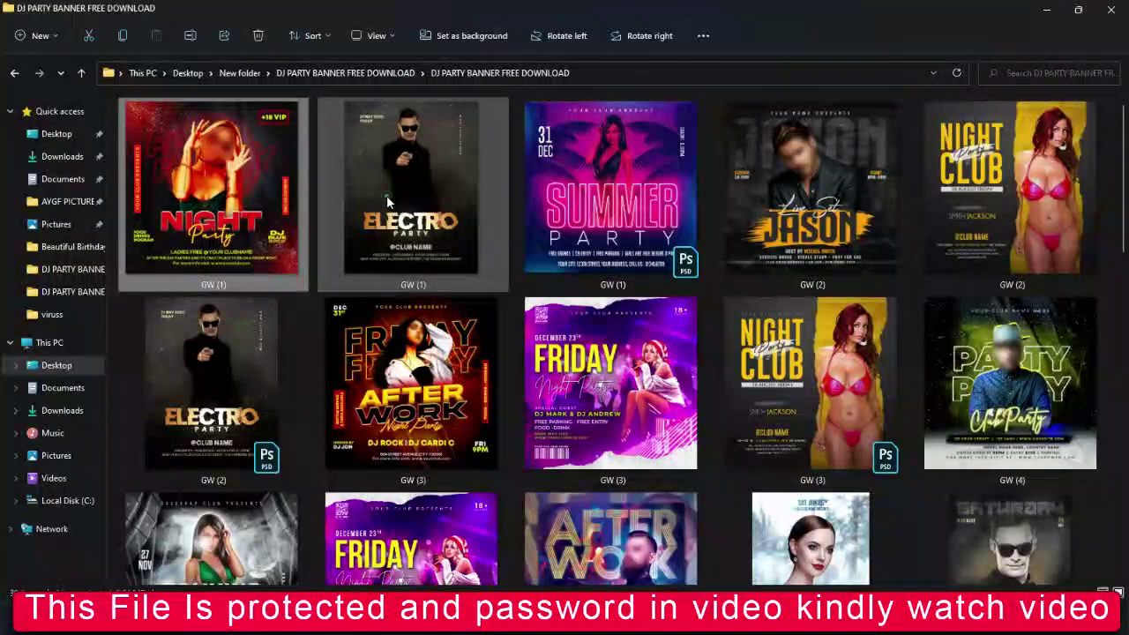
double_click(386, 196)
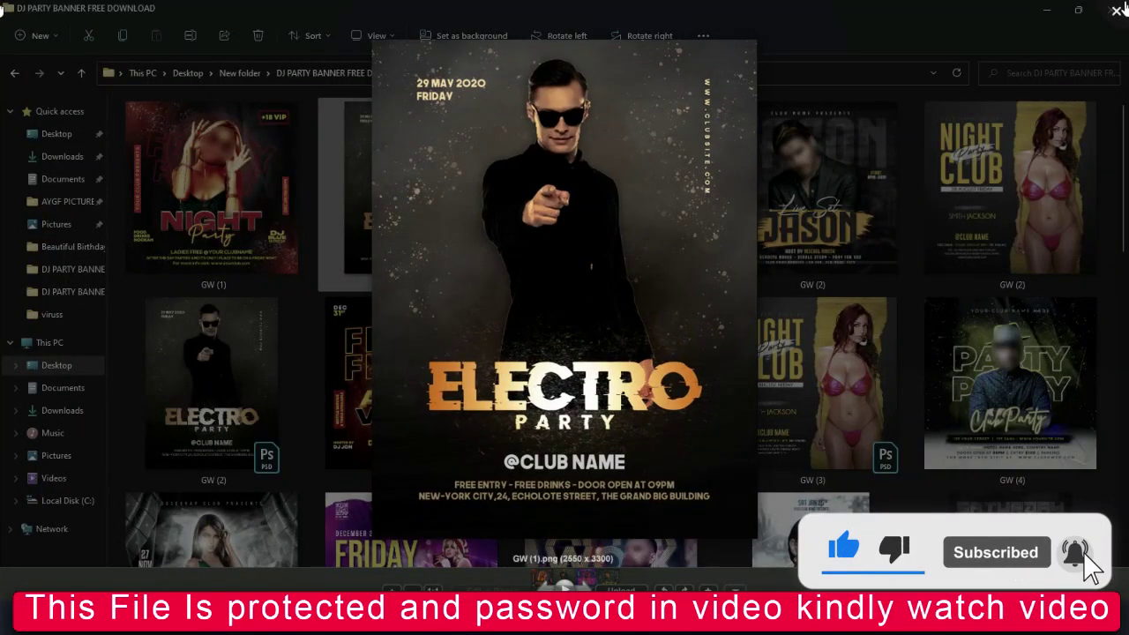
left_click(1116, 11)
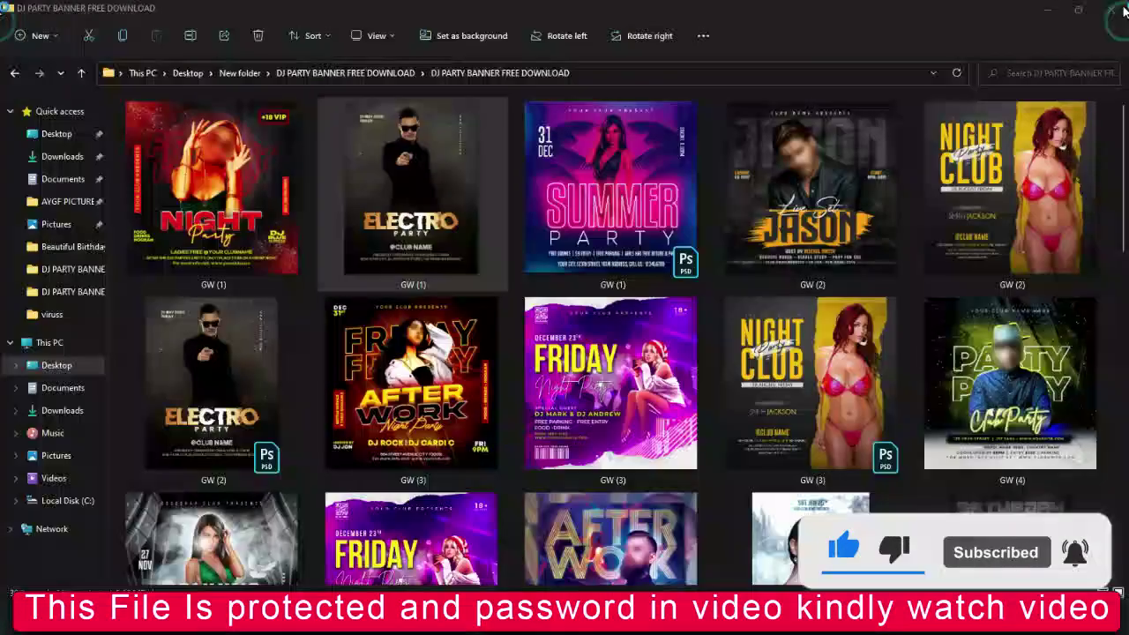
double_click(798, 154)
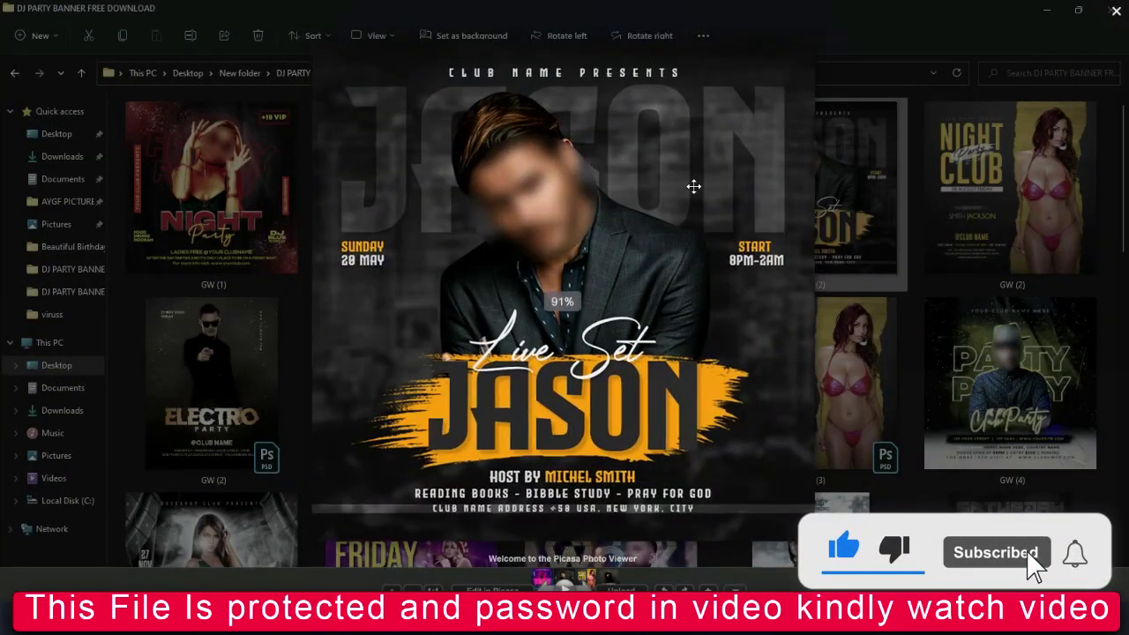
scroll(694, 186, "up", 3)
scroll(694, 186, "down", 3)
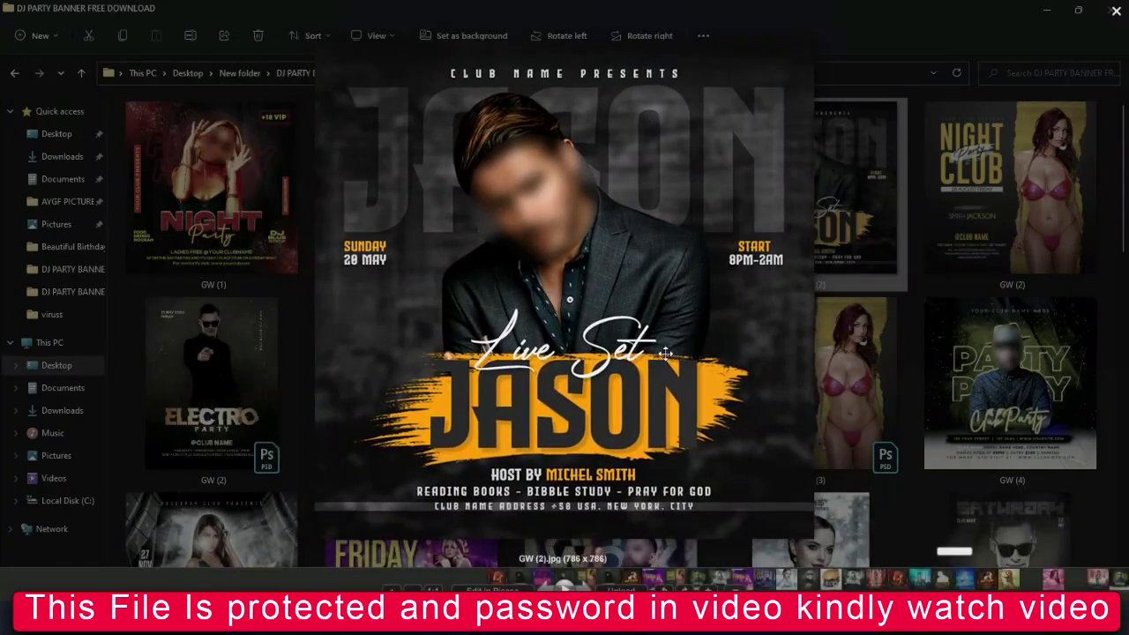
left_click(1114, 16)
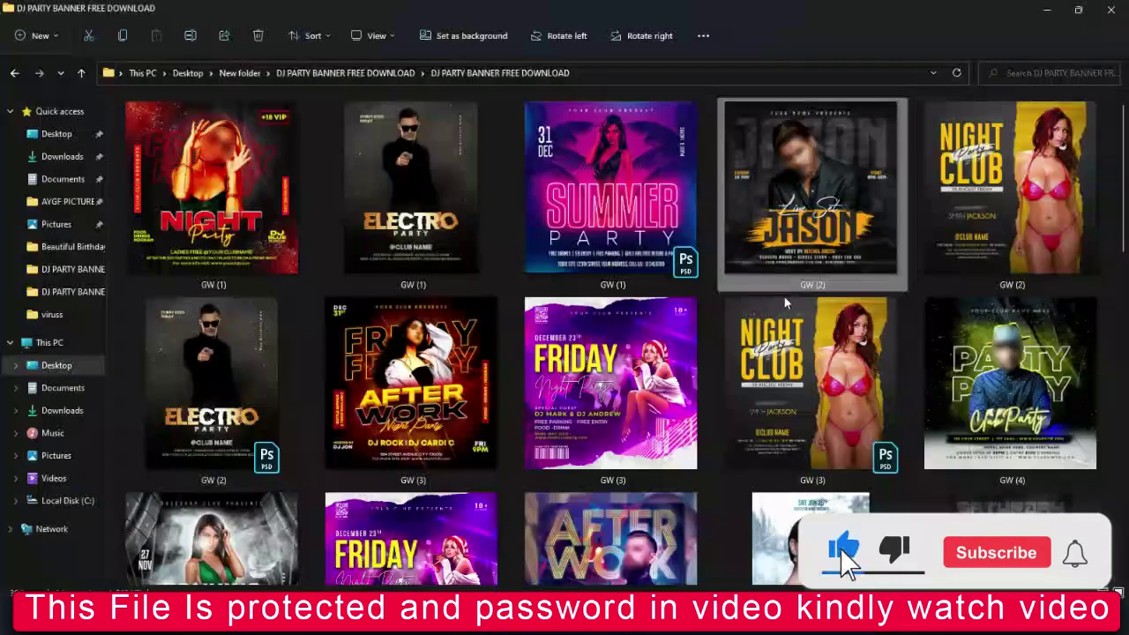
Preview the Night Club GW (2) and After Work flyers enlarged in Picasa Photo Viewer.
left_click(999, 231)
double_click(995, 225)
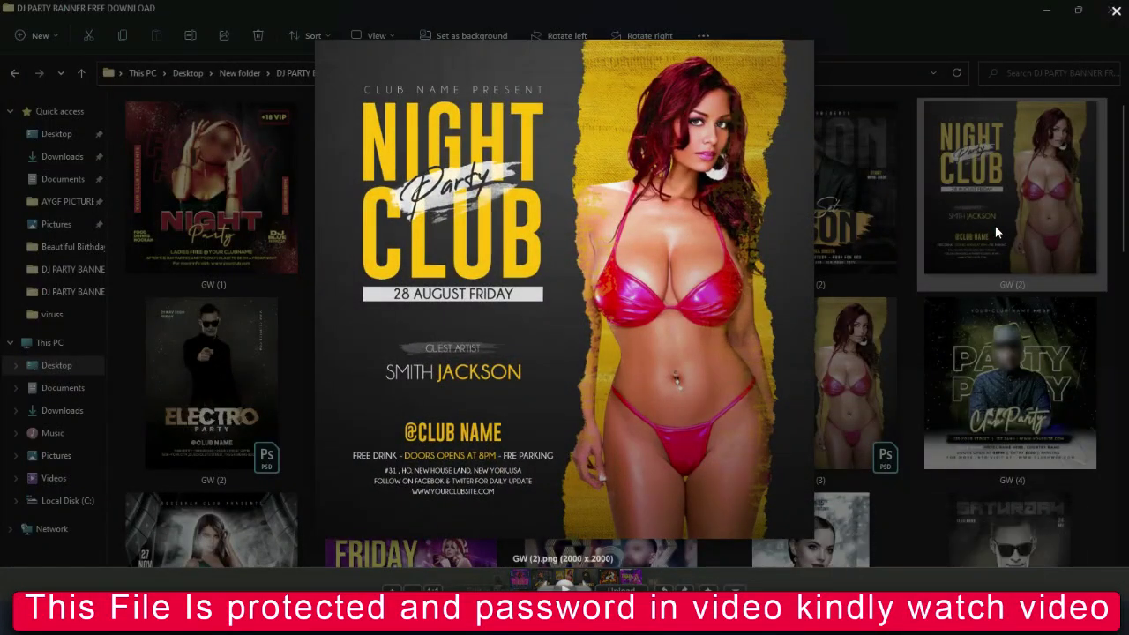
left_click(1117, 10)
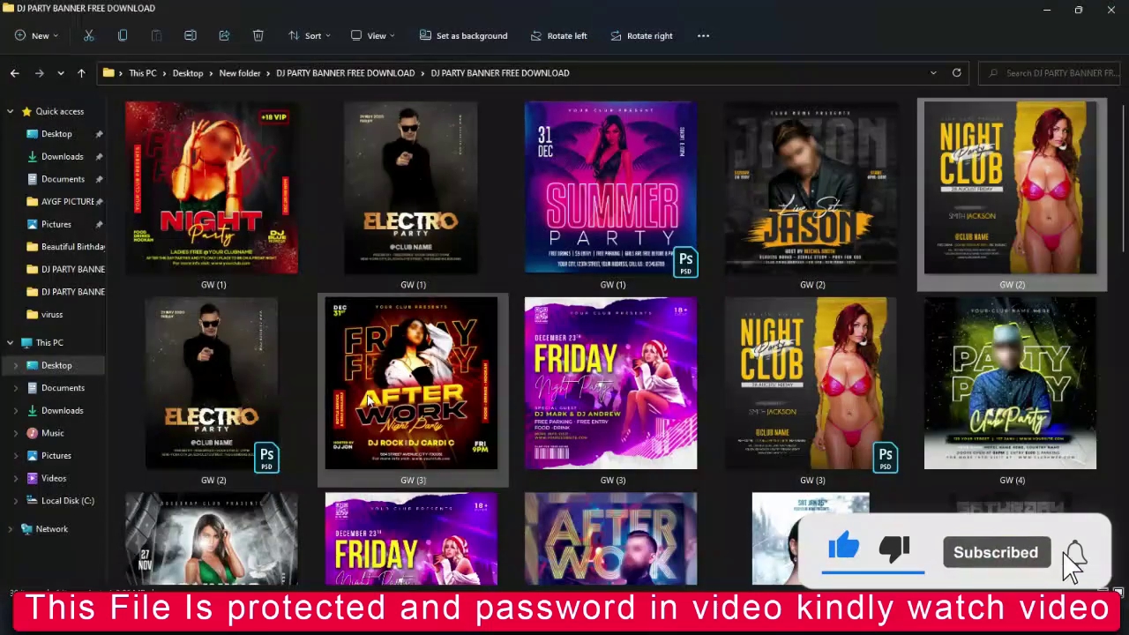
double_click(369, 399)
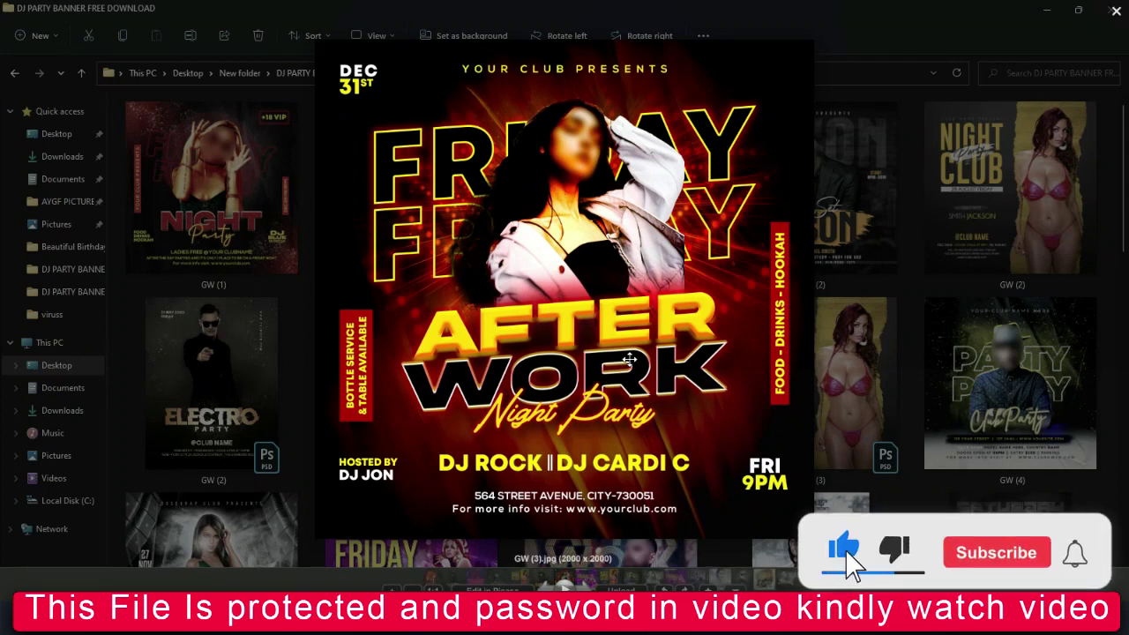
scroll(629, 359, "up", 3)
scroll(629, 359, "down", 3)
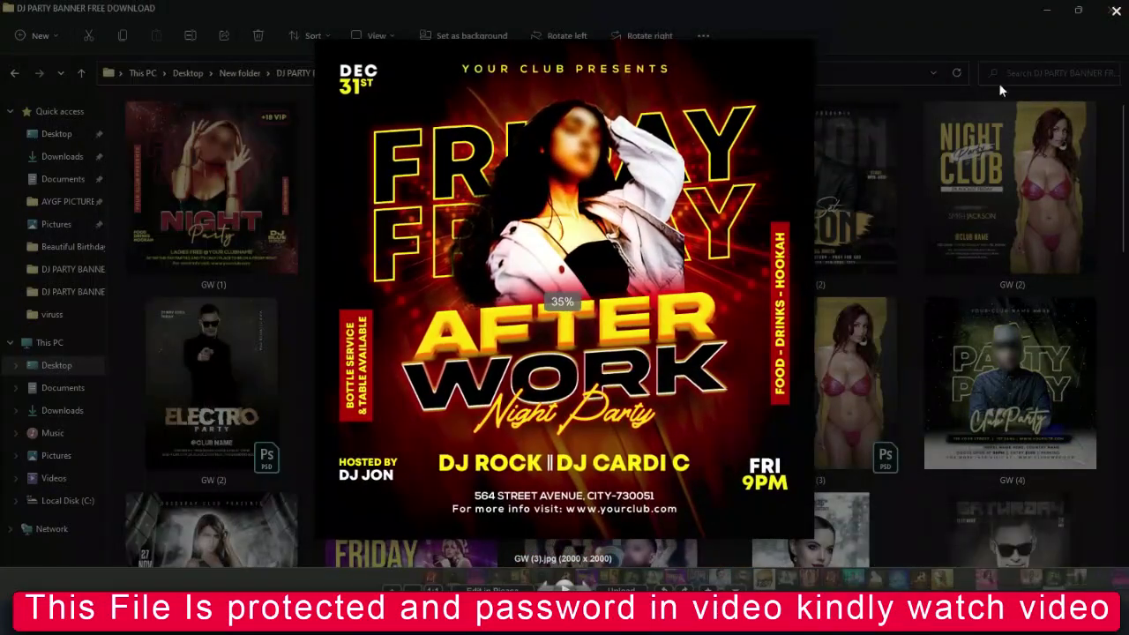
left_click(1115, 11)
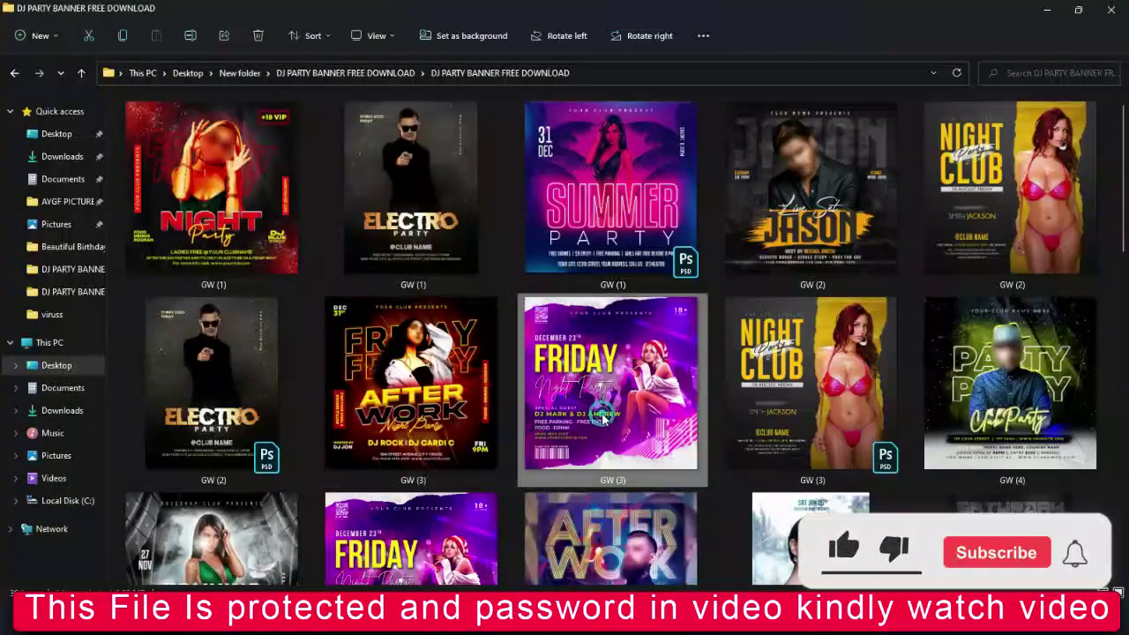
Preview and zoom the Friday Night Party and Club Party flyers enlarged.
double_click(602, 417)
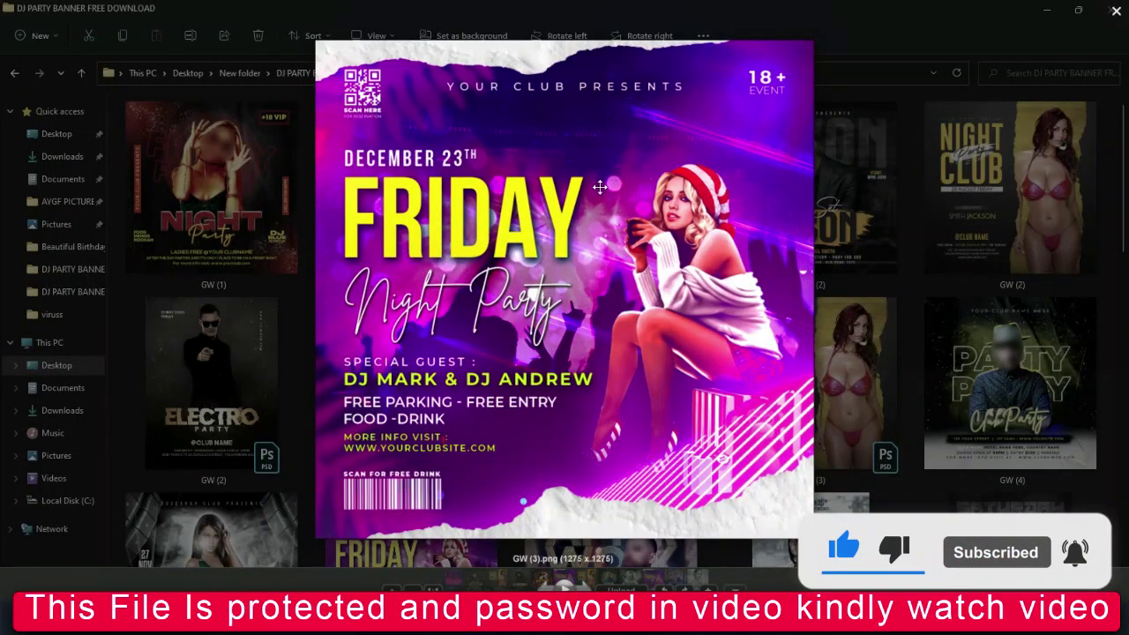
scroll(599, 187, "up", 3)
scroll(597, 189, "down", 1)
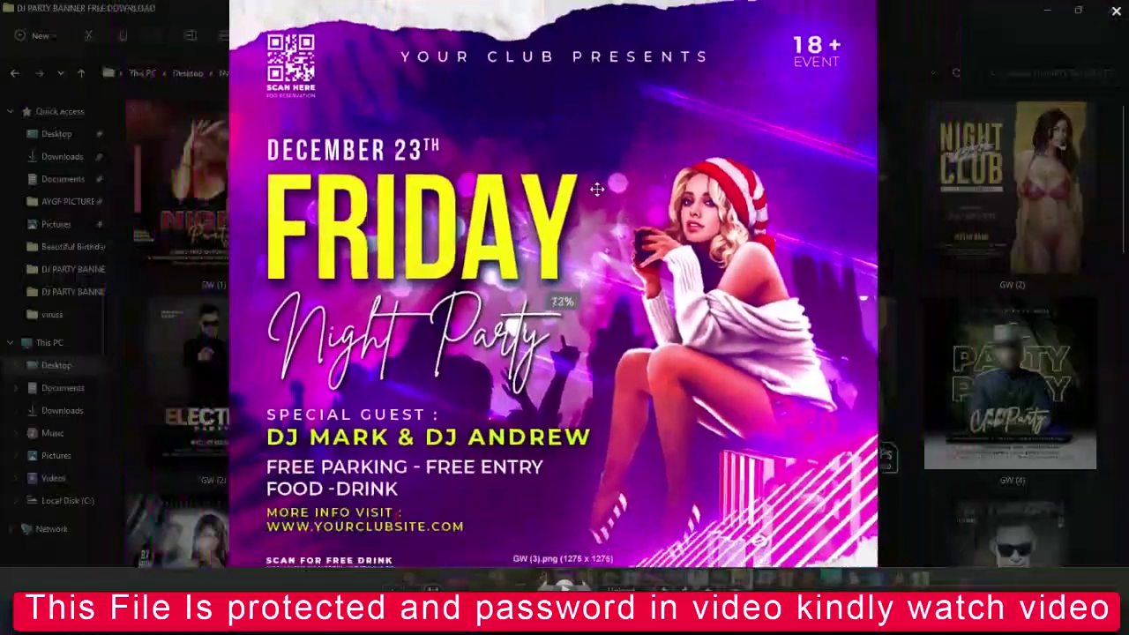
scroll(597, 189, "down", 2)
left_click(1118, 8)
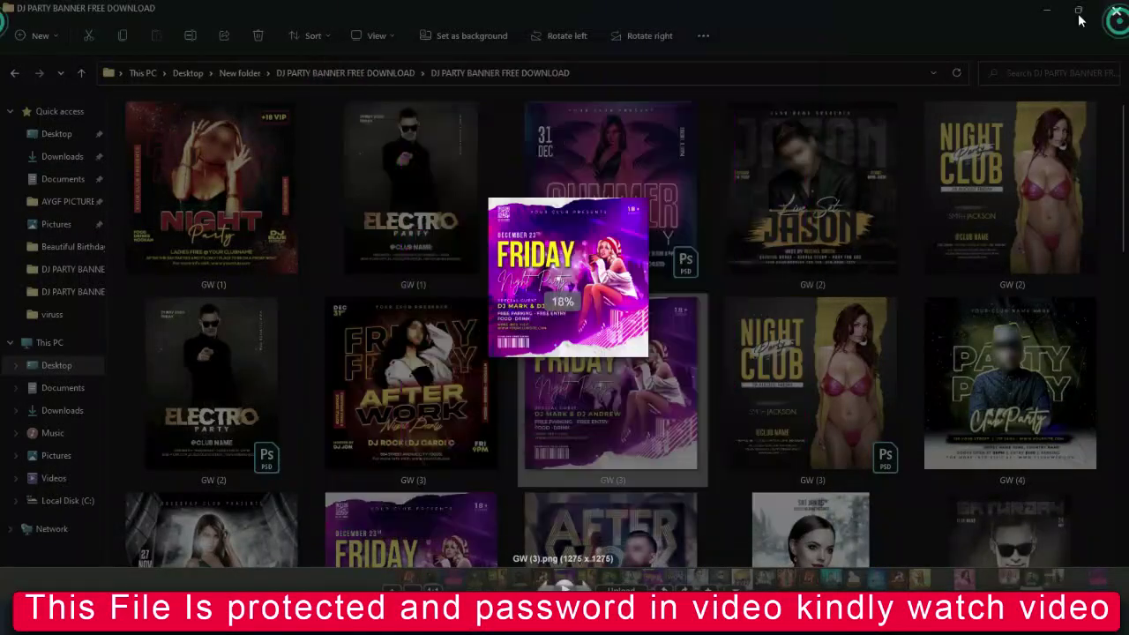
double_click(983, 388)
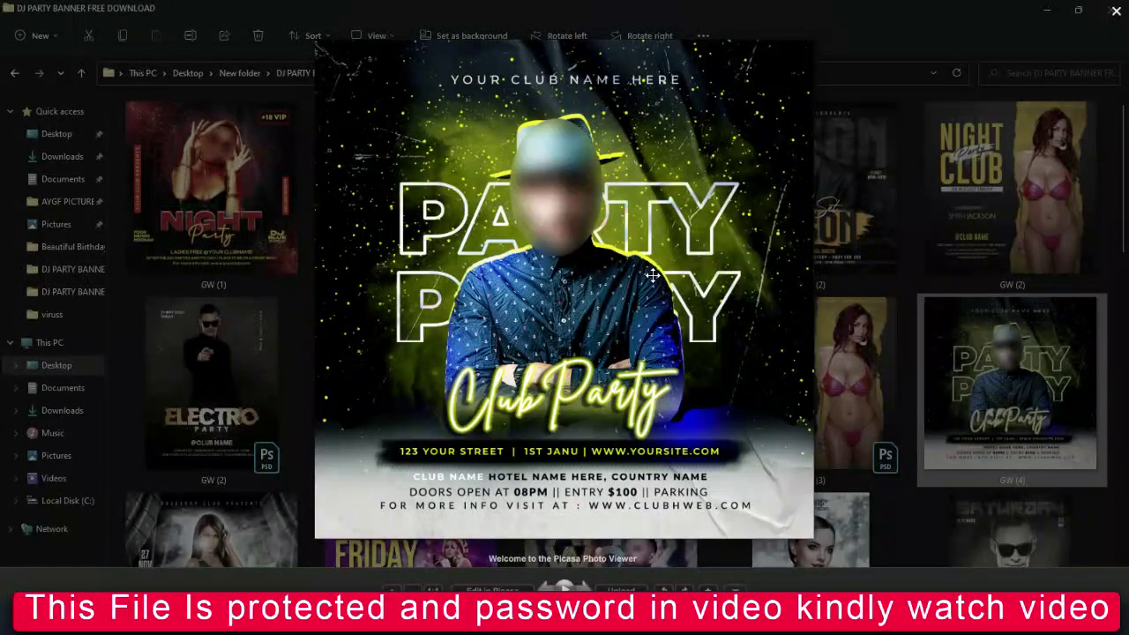
scroll(652, 275, "up", 3)
scroll(652, 275, "down", 3)
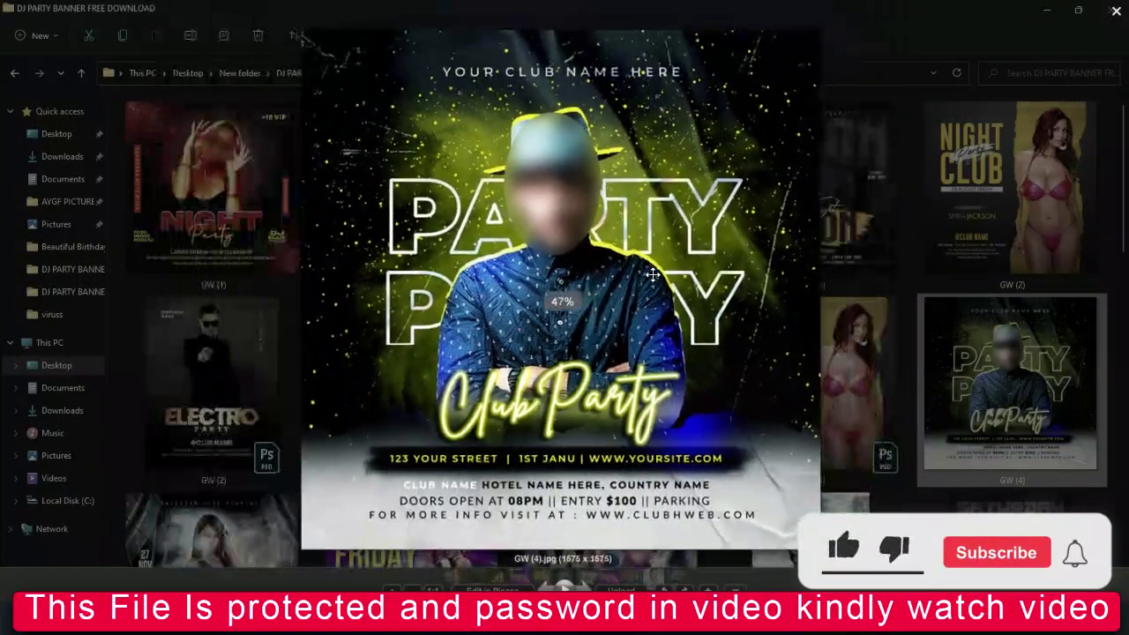
scroll(651, 275, "down", 1)
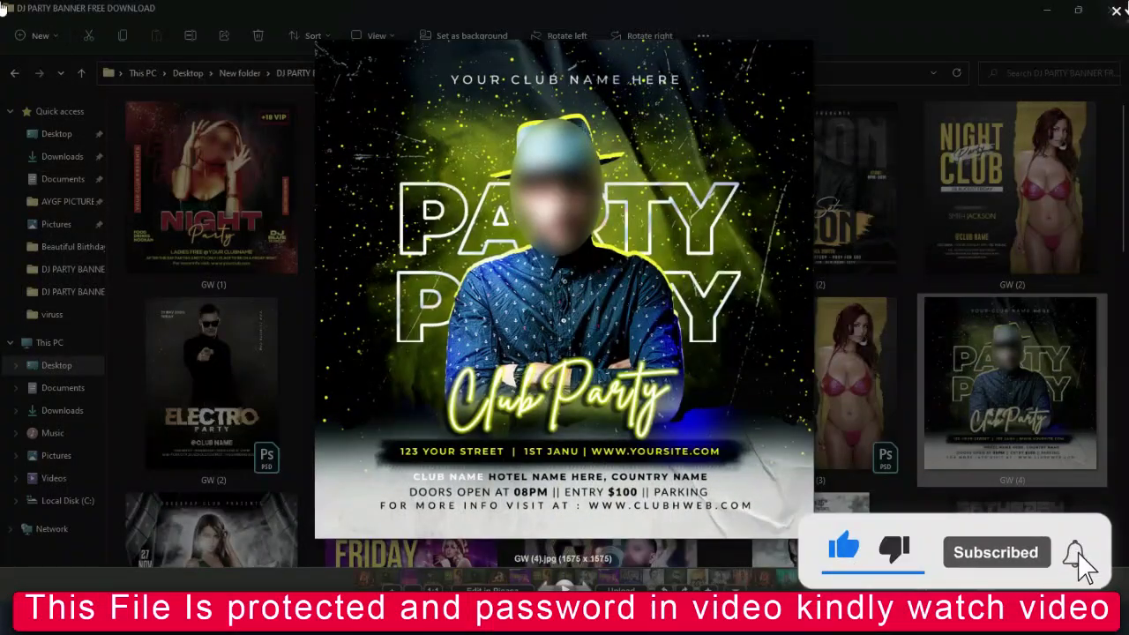
key("Escape")
Preview the KALIVINA and After Work flyers enlarged.
scroll(1120, 298, "down", 2)
scroll(1120, 298, "down", 1)
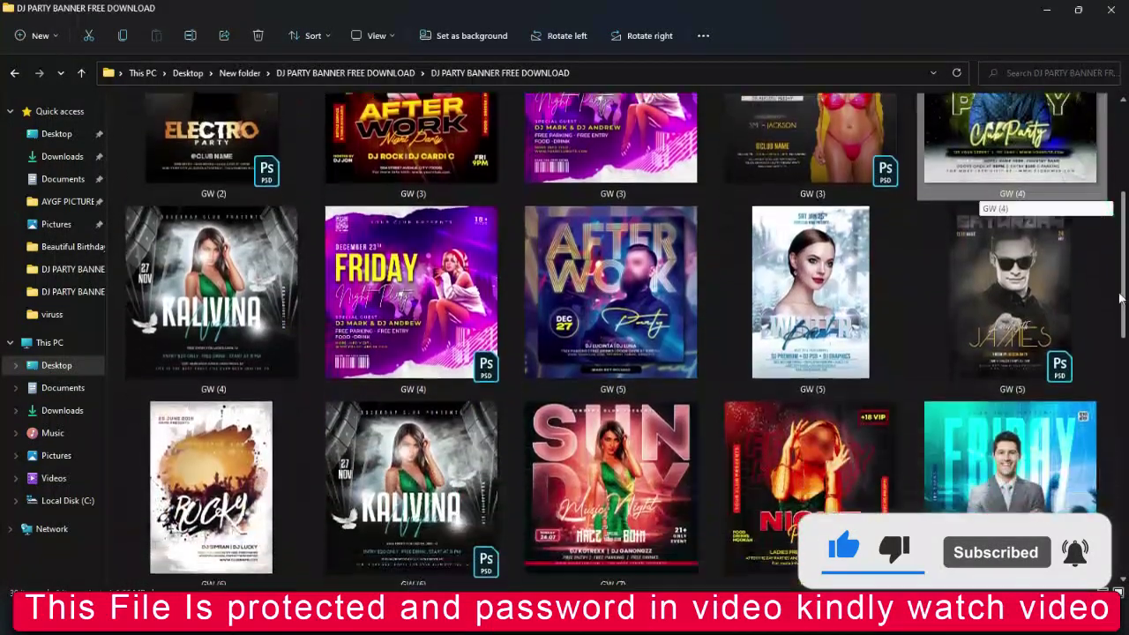
double_click(228, 335)
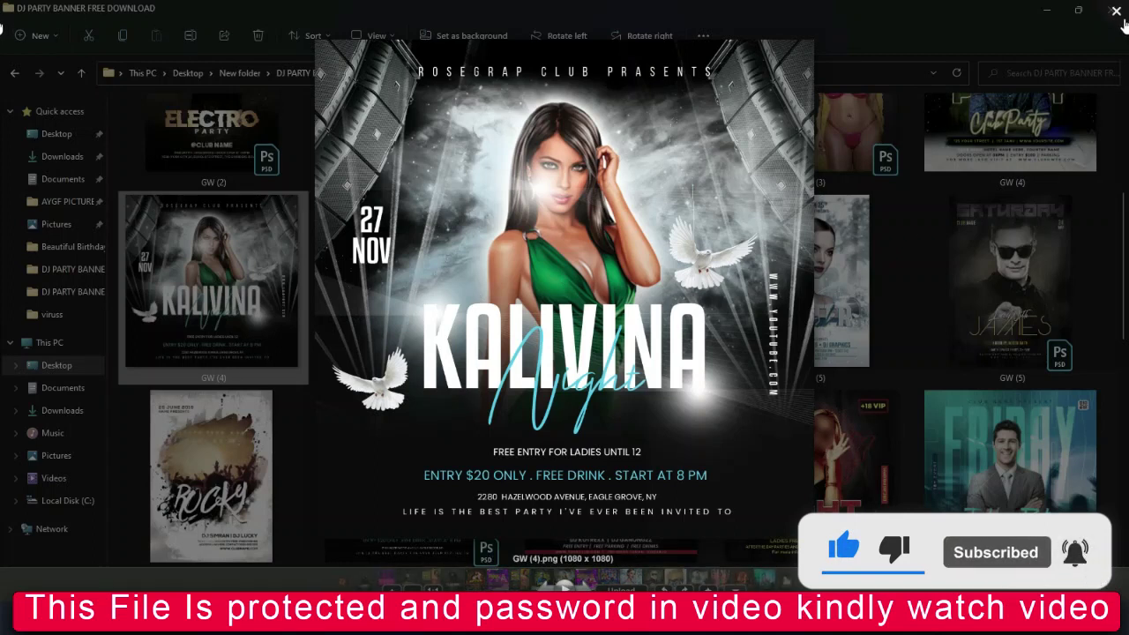
left_click(1116, 12)
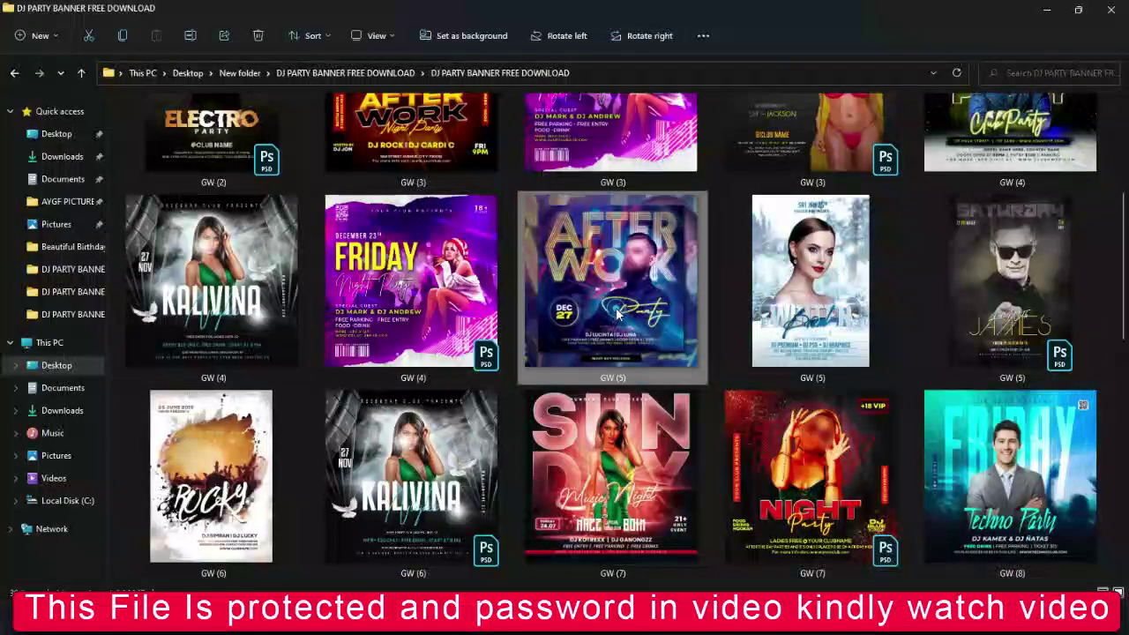
double_click(617, 313)
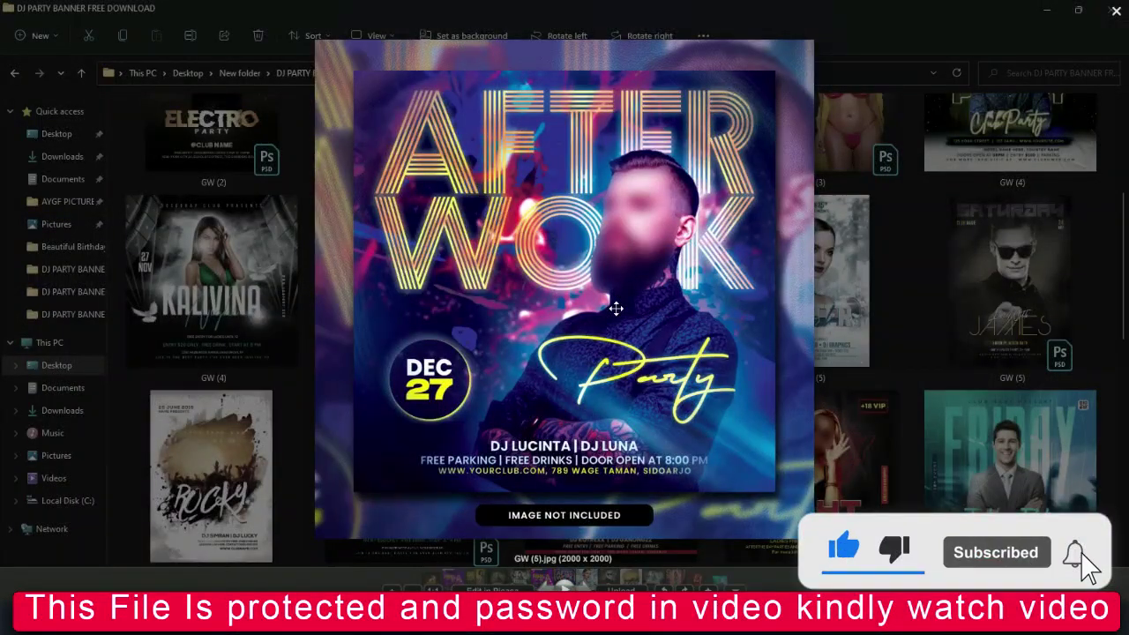
left_click(1110, 12)
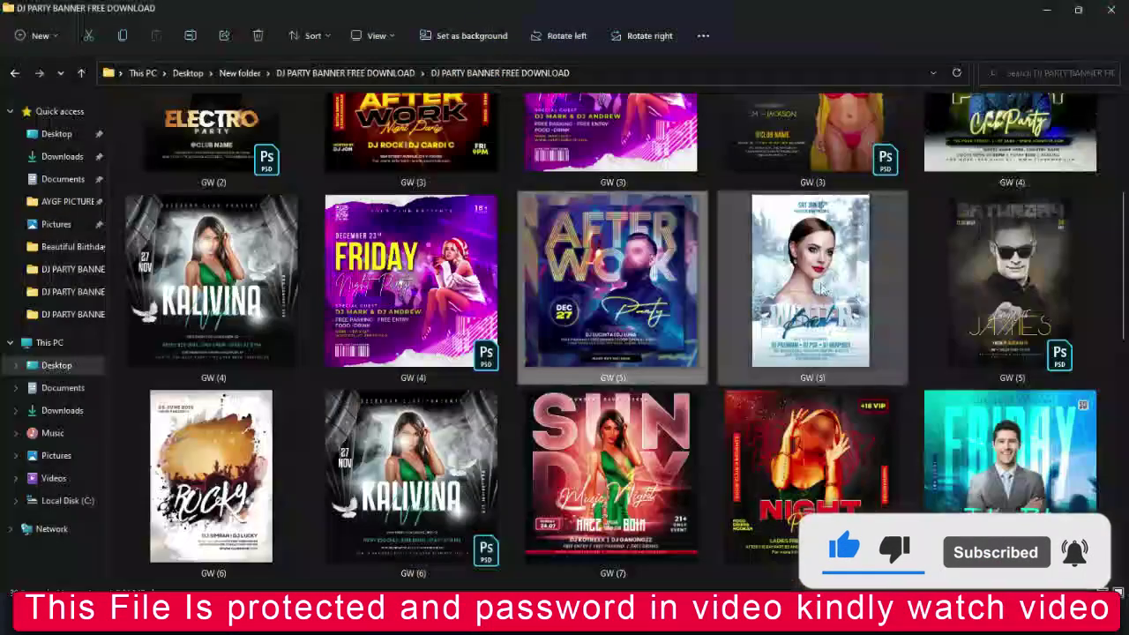
Preview the Winter, Rocky and Sunday Music Night flyers enlarged.
double_click(820, 301)
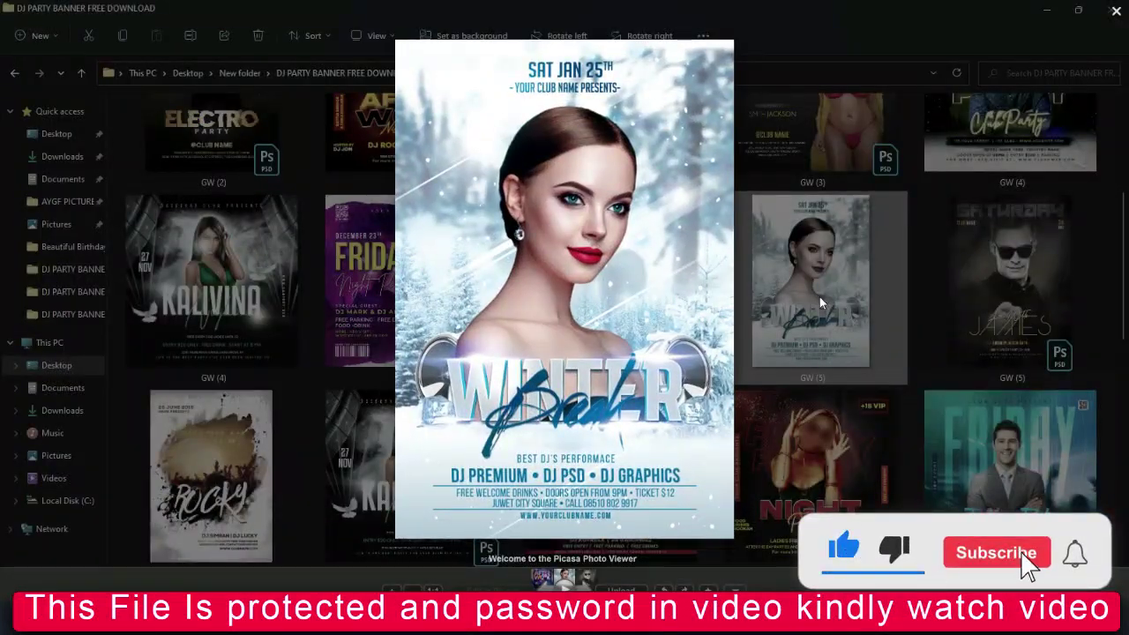
left_click(1111, 11)
double_click(234, 445)
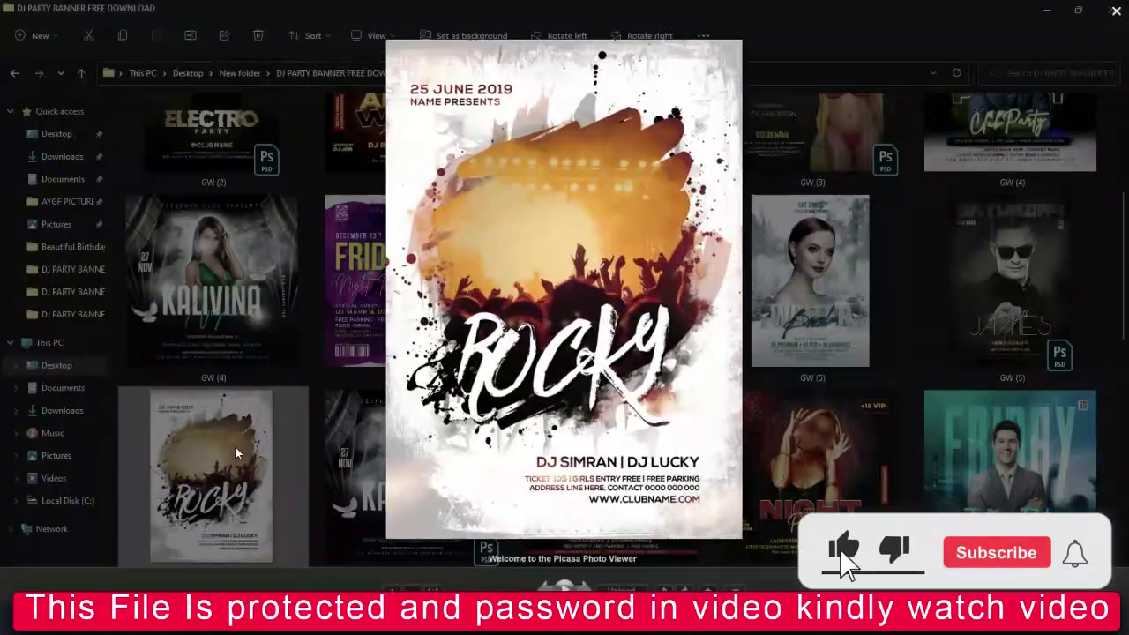
key("Escape")
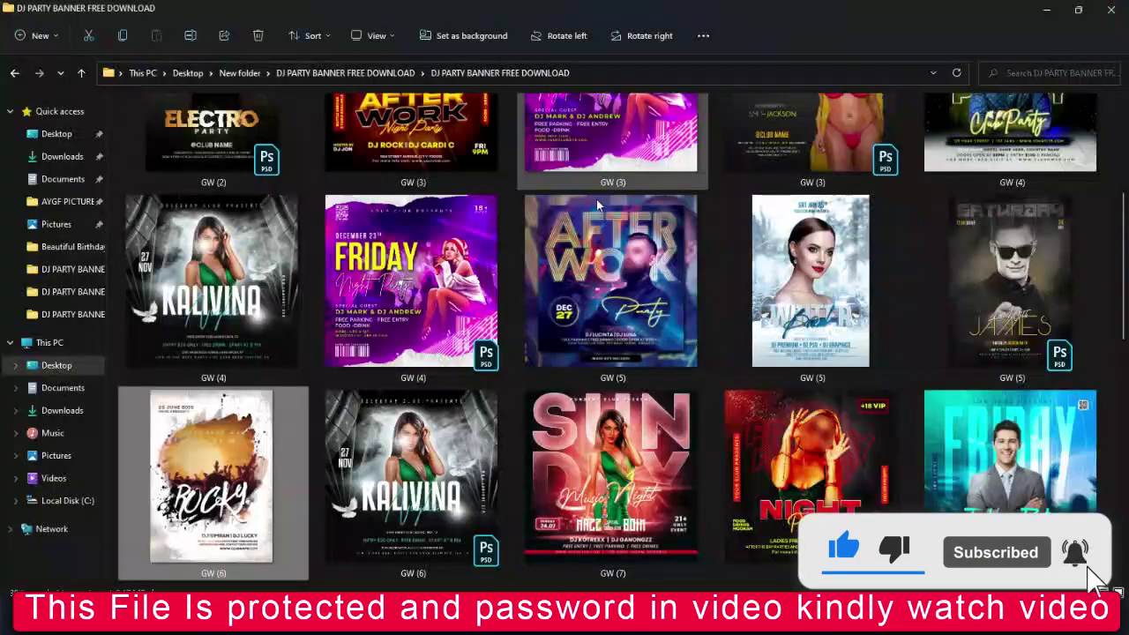
double_click(618, 493)
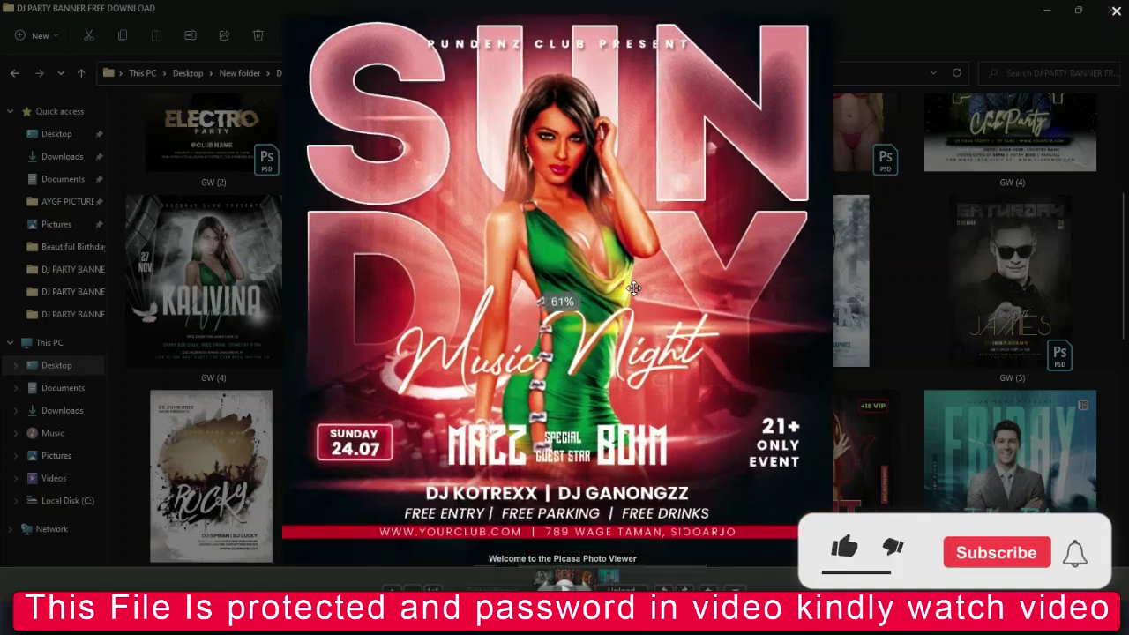
scroll(635, 286, "up", 2)
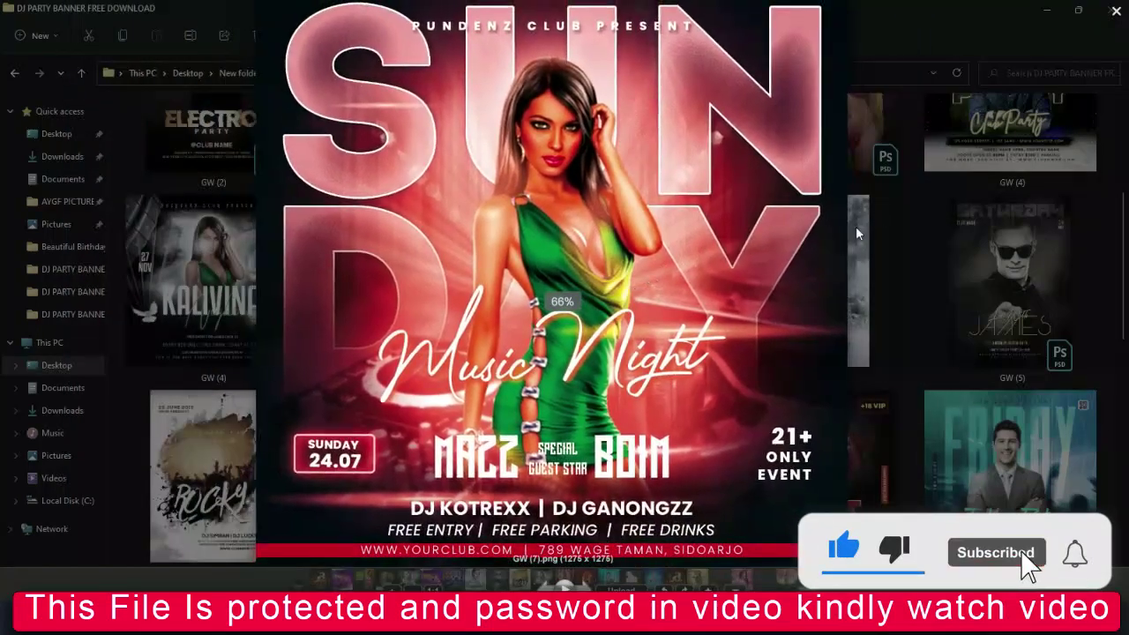
scroll(755, 252, "down", 2)
left_click(1116, 11)
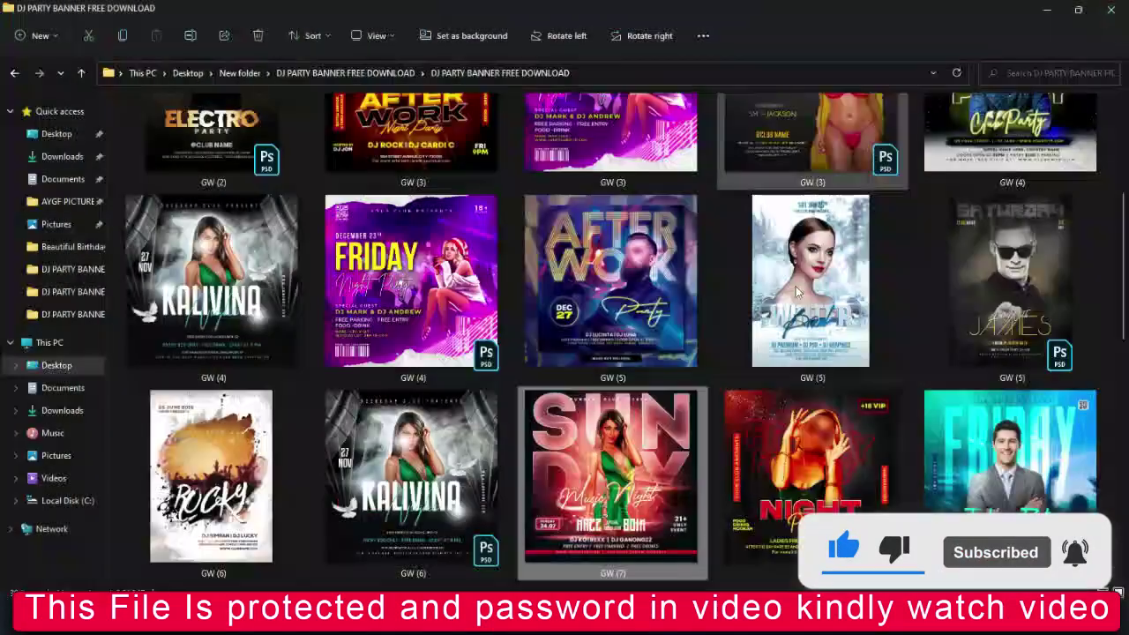
Preview and zoom the GW (8) Techno Party flyer enlarged in Picasa.
scroll(912, 445, "down", 1)
scroll(617, 353, "down", 1)
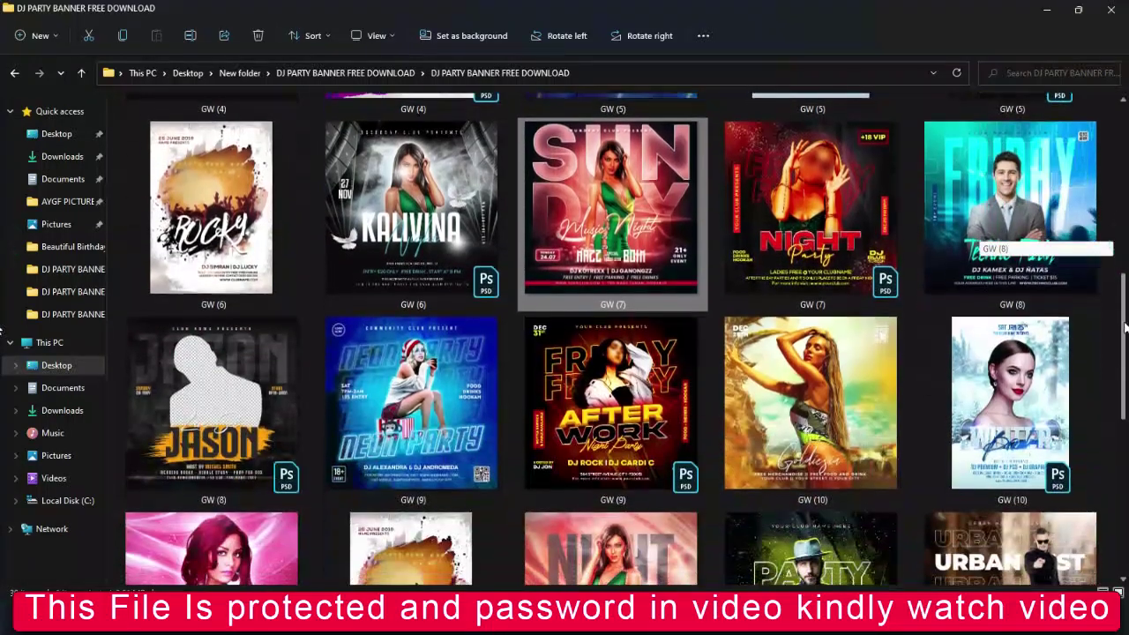
double_click(1009, 208)
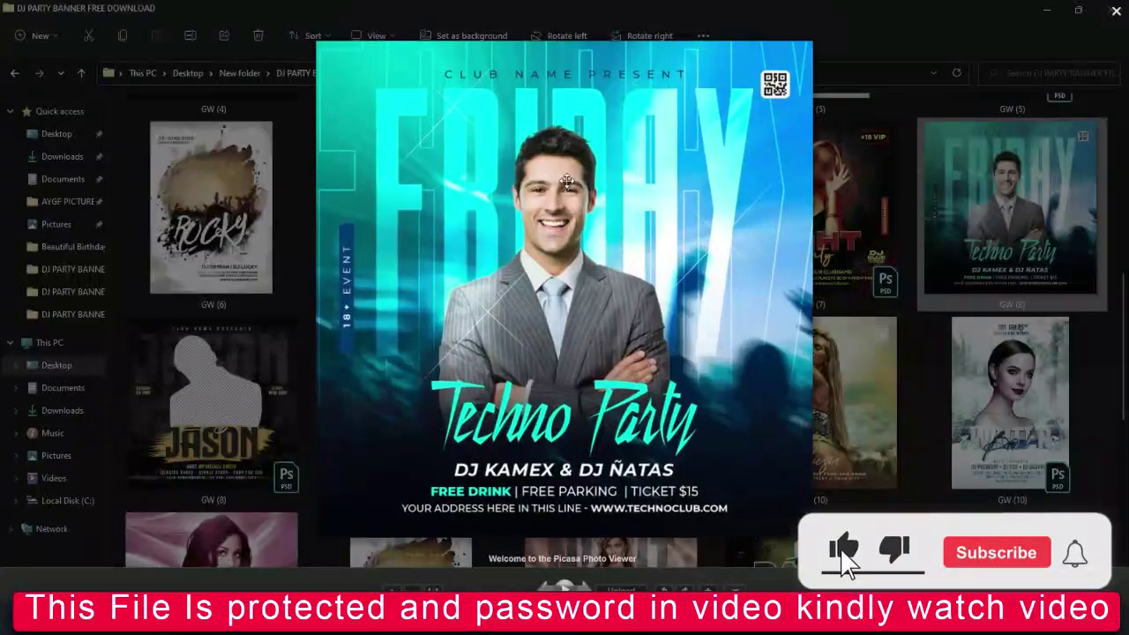
scroll(559, 254, "up", 3)
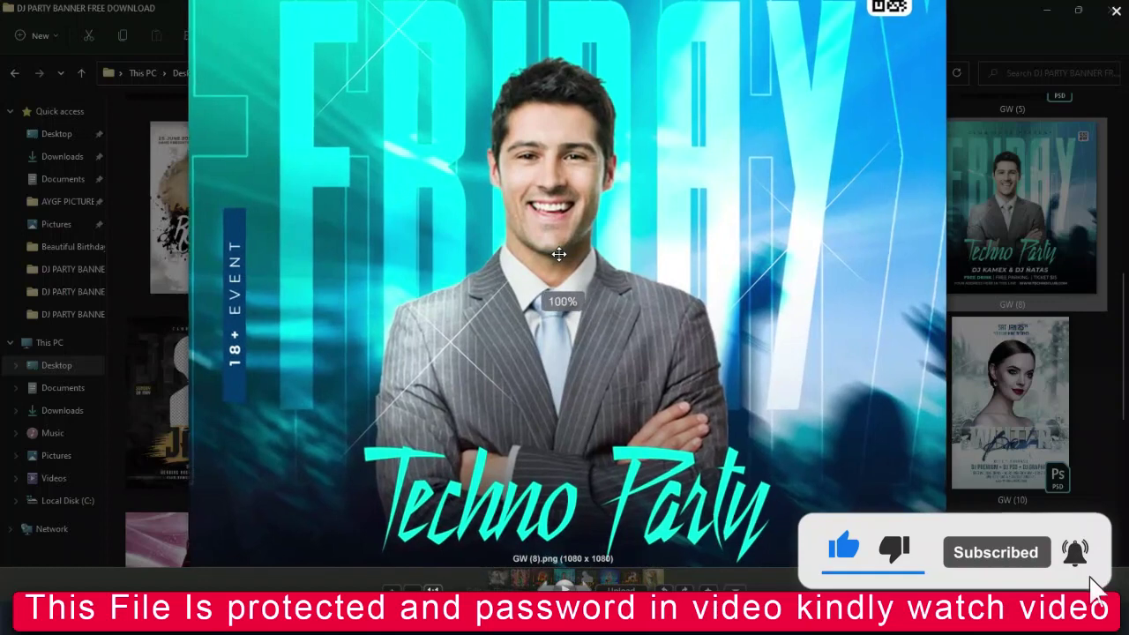
scroll(559, 254, "down", 2)
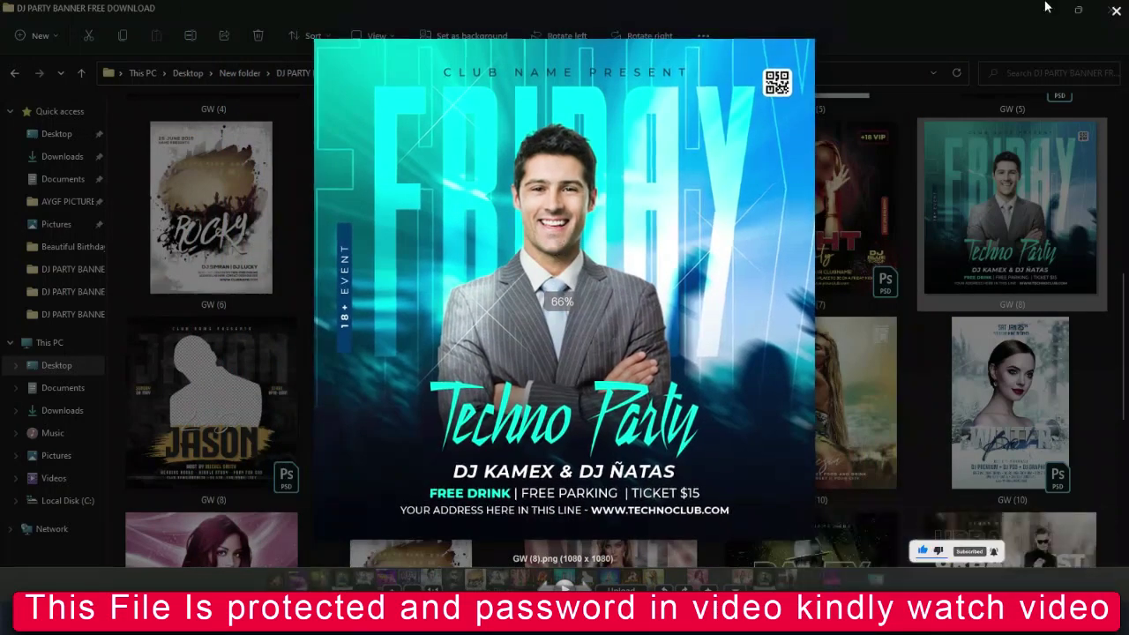
left_click(1119, 9)
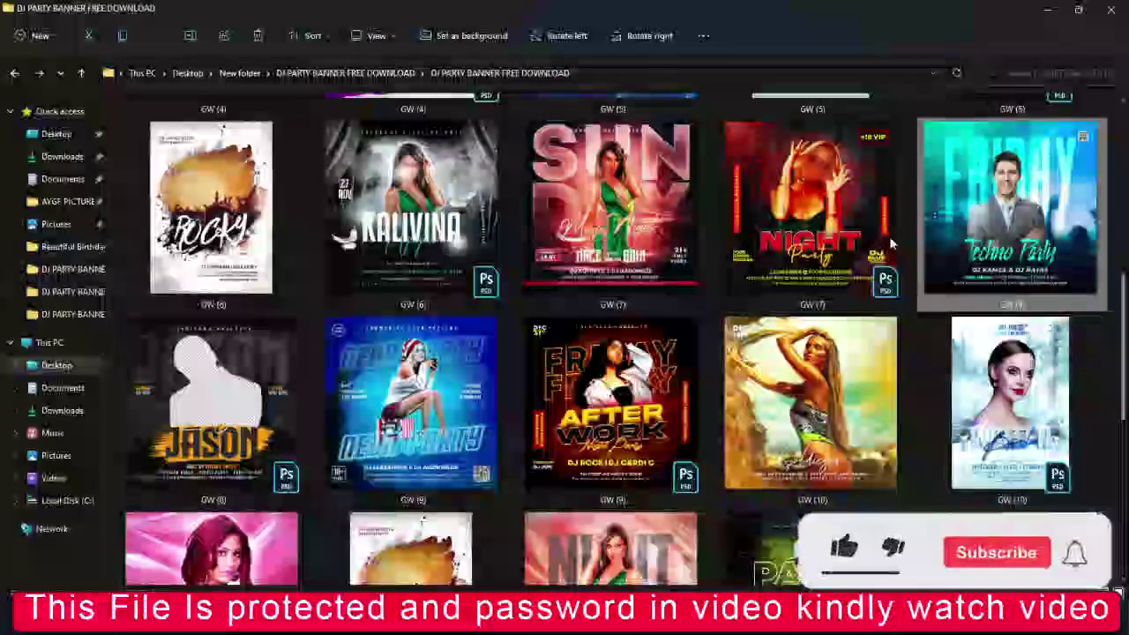
Preview the GW (9) Neon Party and GW (10) Goldiesia flyers enlarged.
double_click(432, 407)
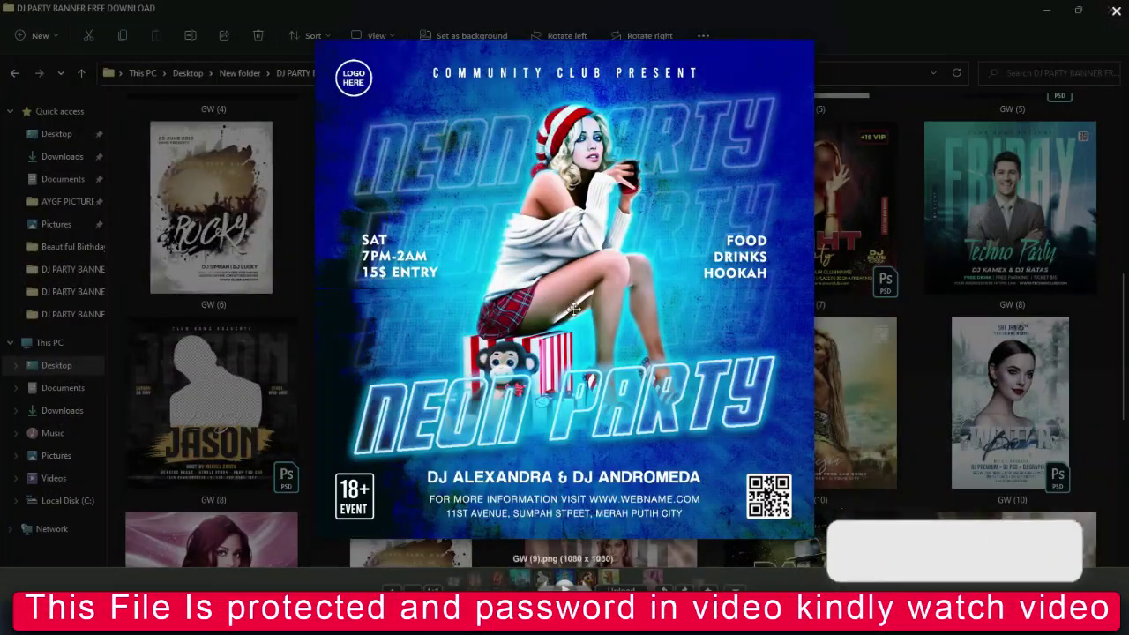
scroll(632, 249, "up", 3)
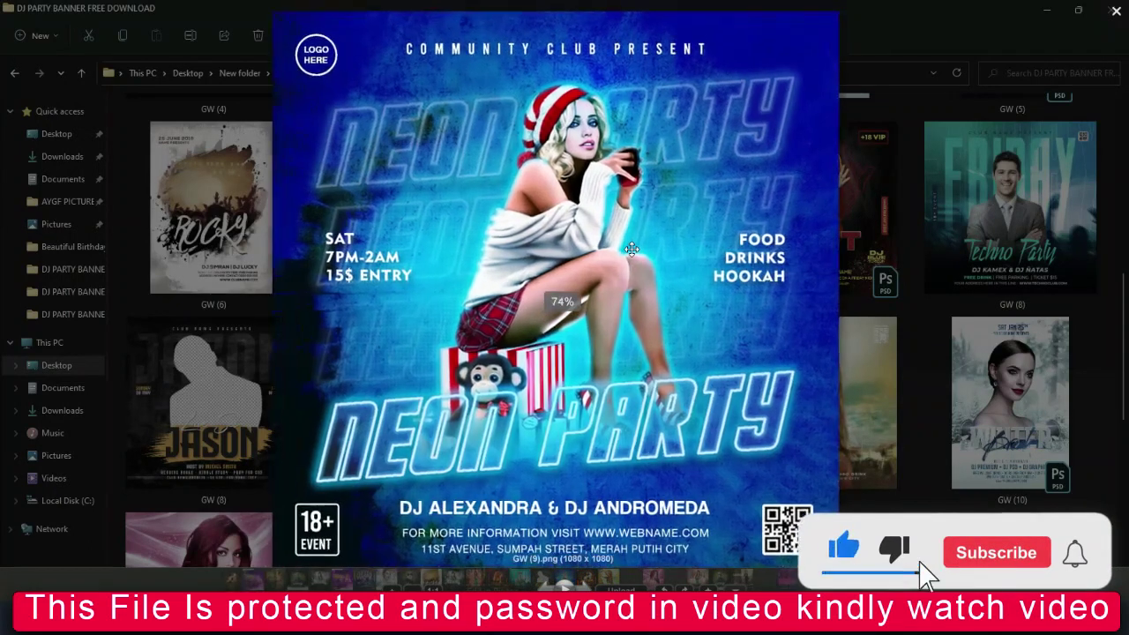
scroll(637, 244, "down", 3)
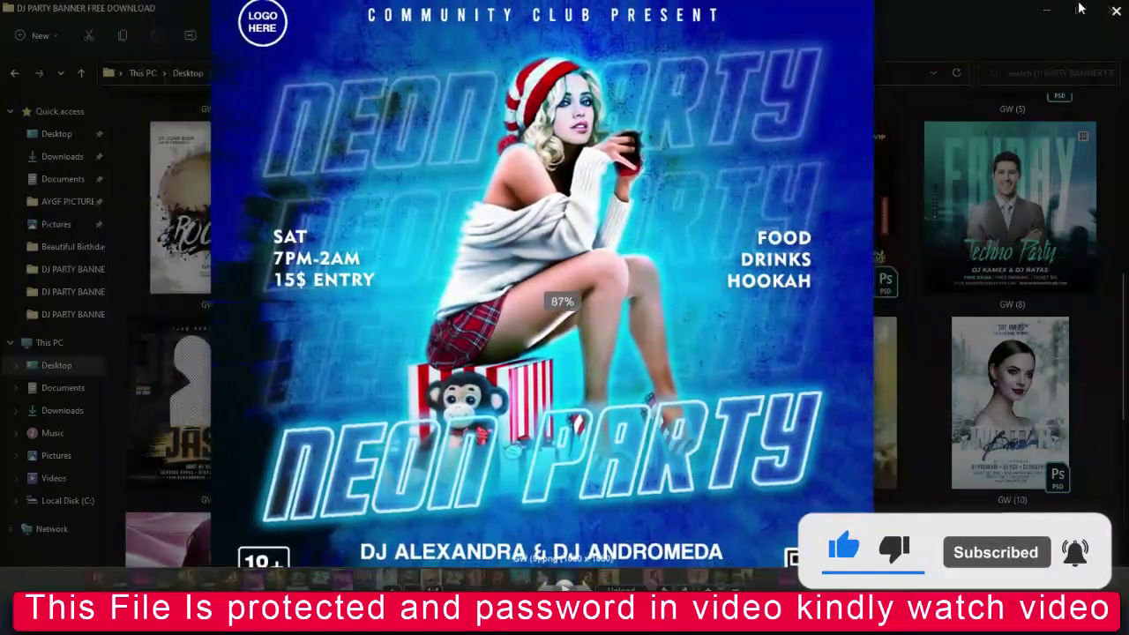
key("Escape")
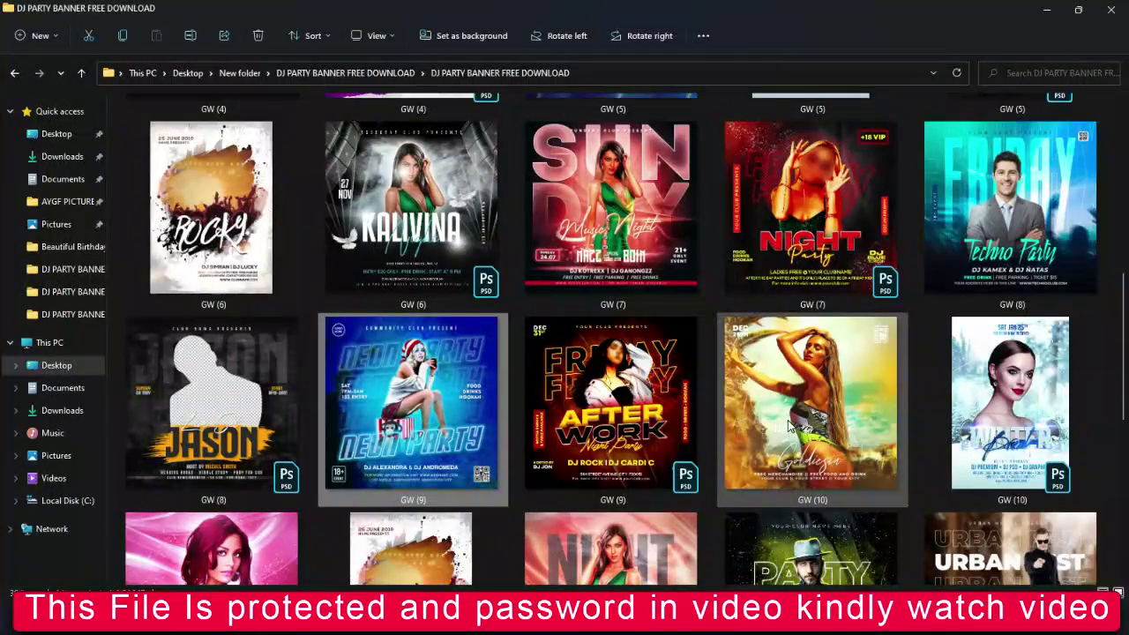
double_click(789, 426)
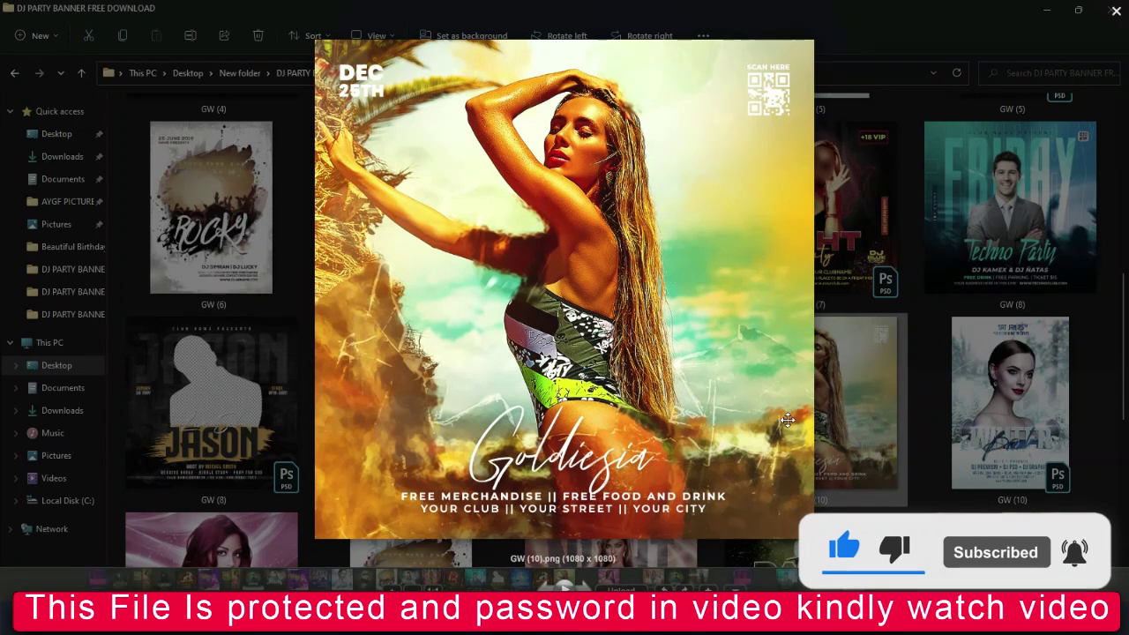
left_click(1115, 10)
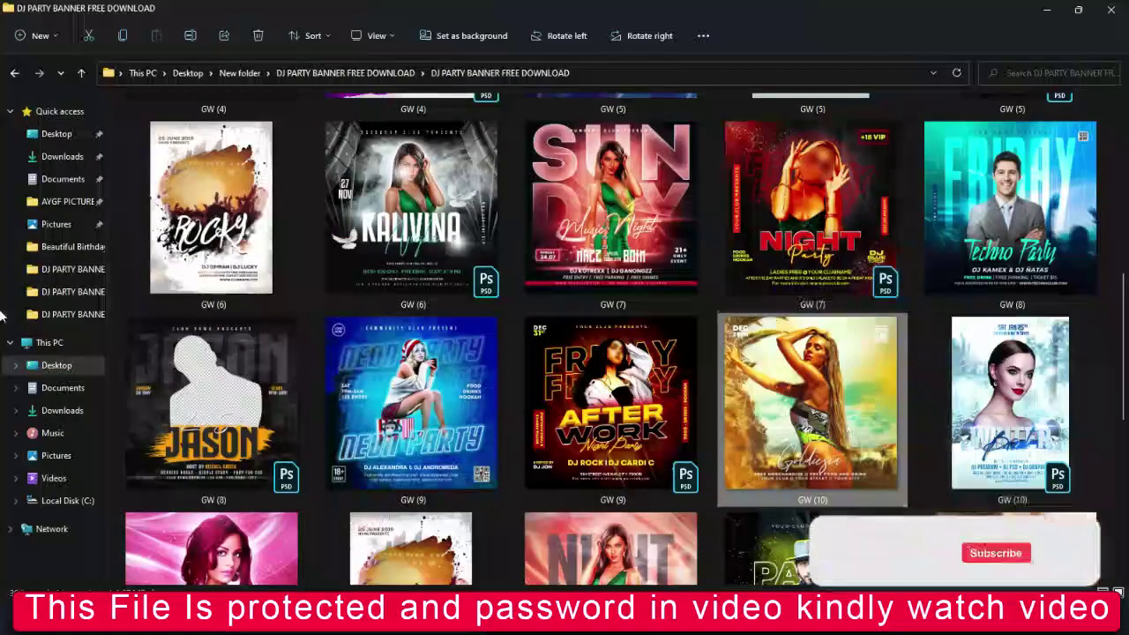
scroll(1084, 419, "down", 2)
scroll(1085, 419, "down", 2)
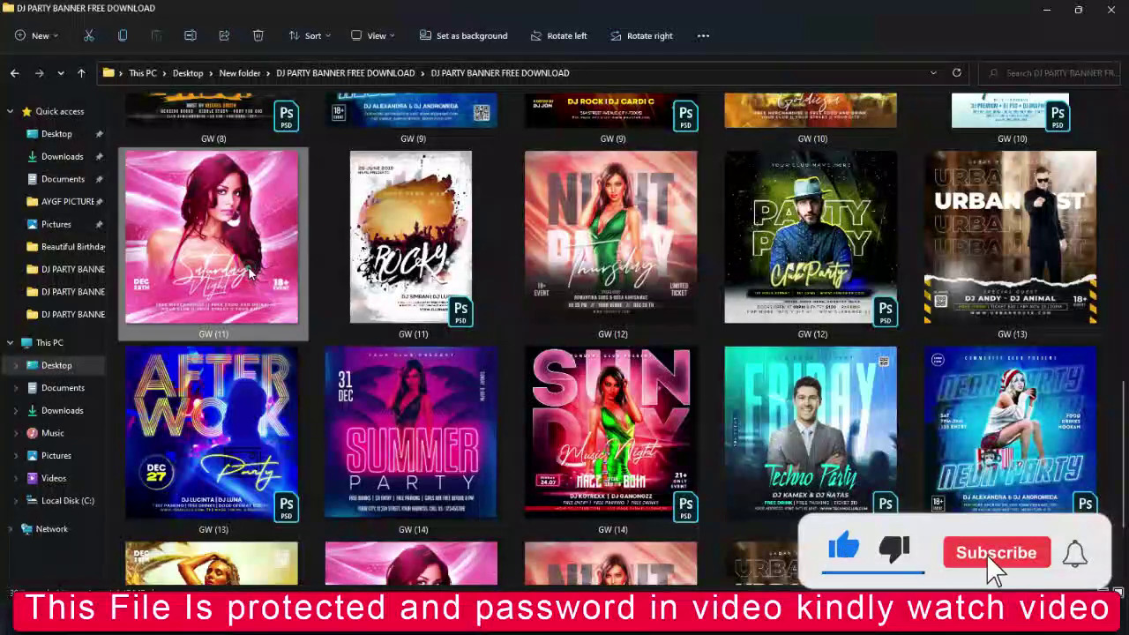
double_click(247, 267)
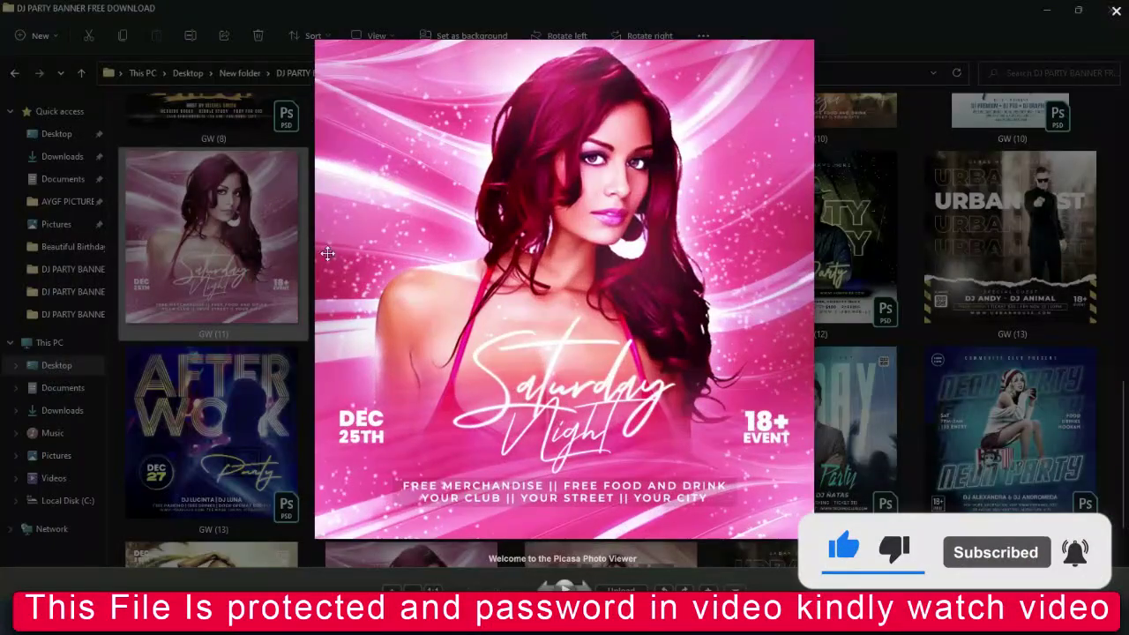
key("Escape")
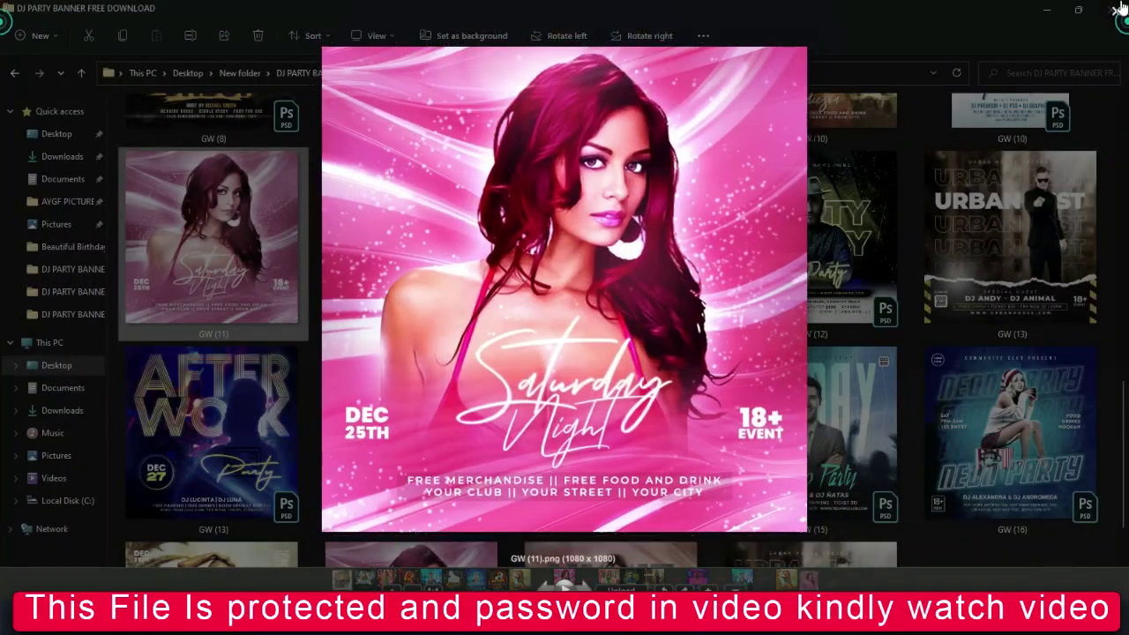
left_click(603, 245)
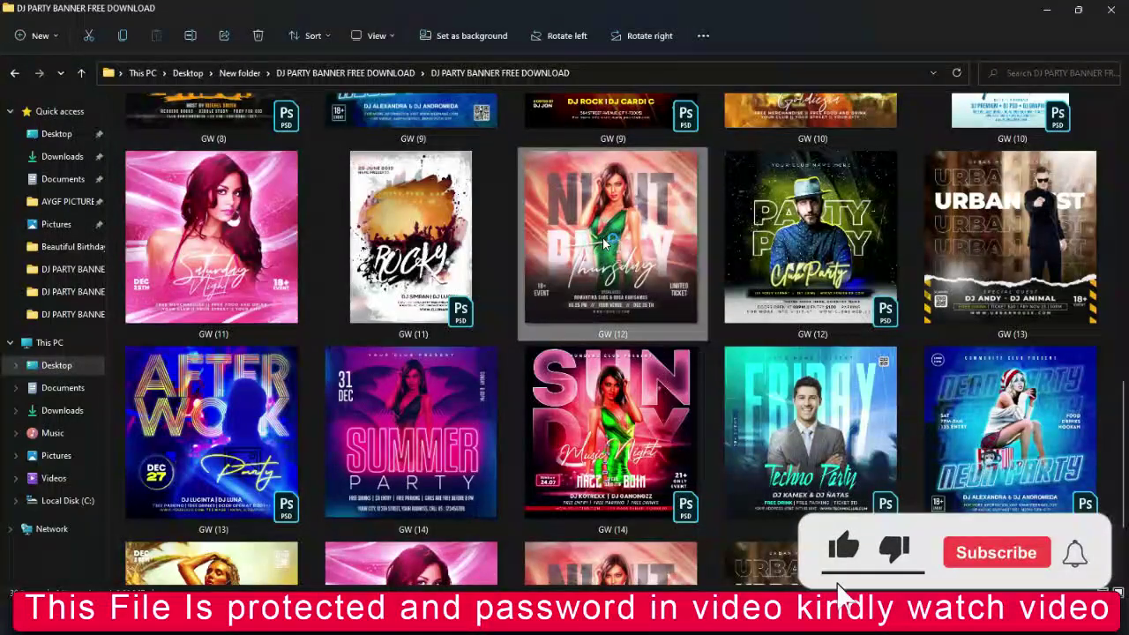
double_click(604, 246)
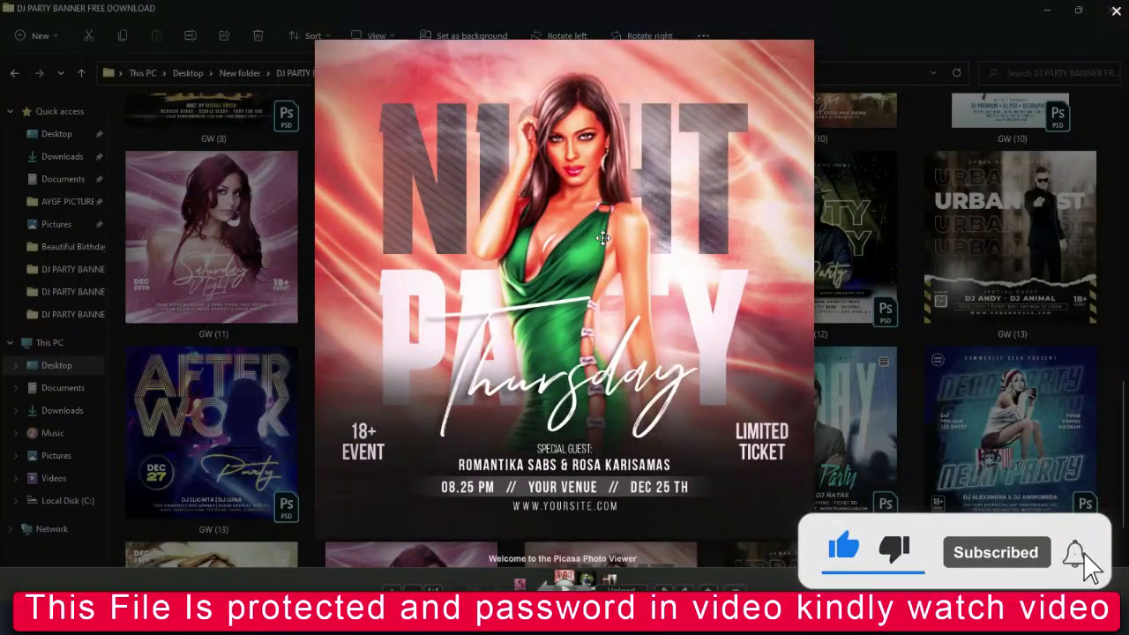
left_click(1116, 11)
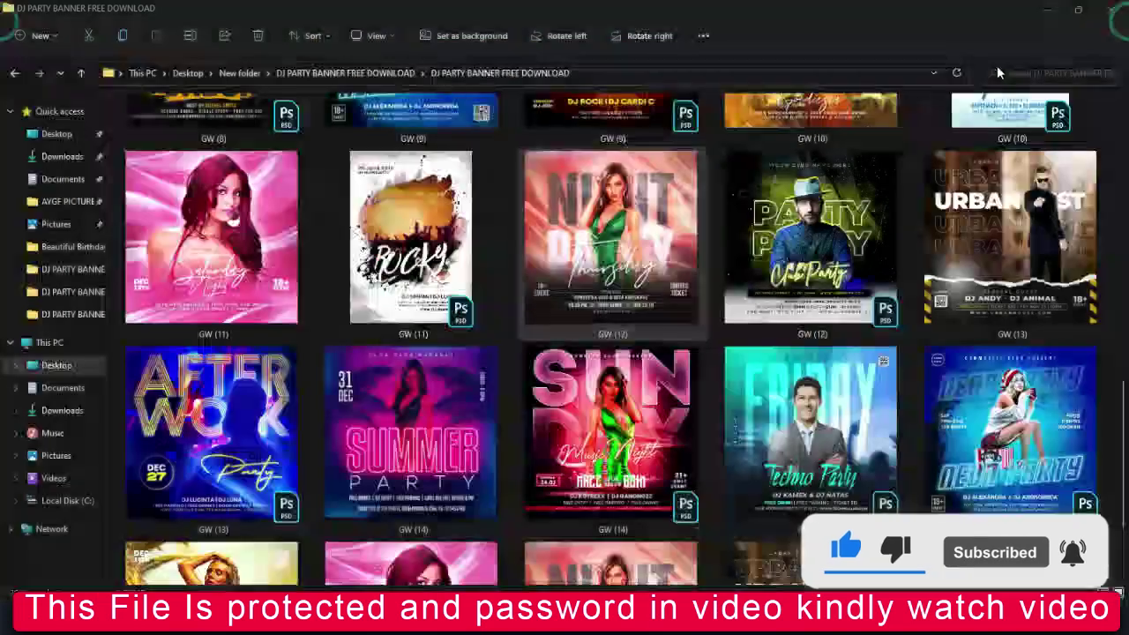
double_click(1049, 273)
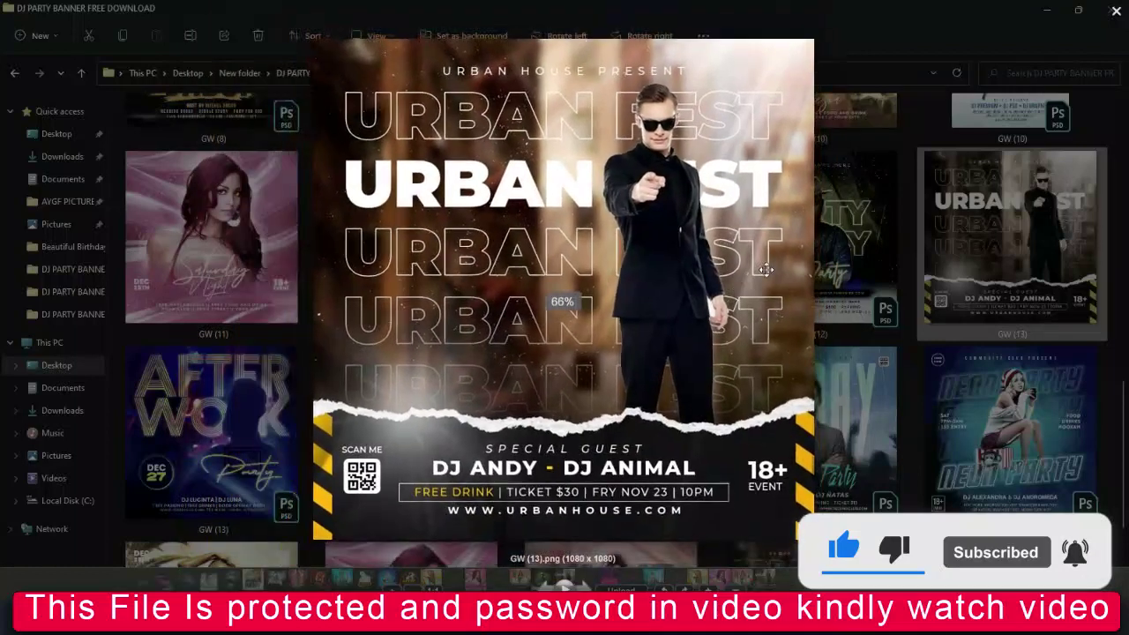
left_click(1061, 361)
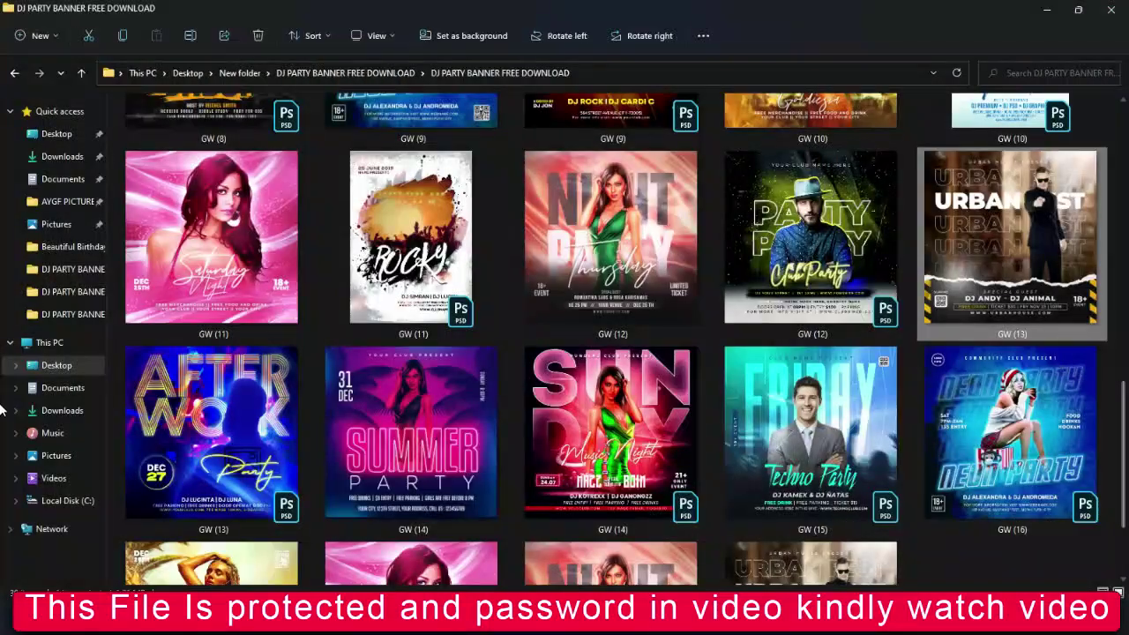
scroll(705, 423, "down", 2)
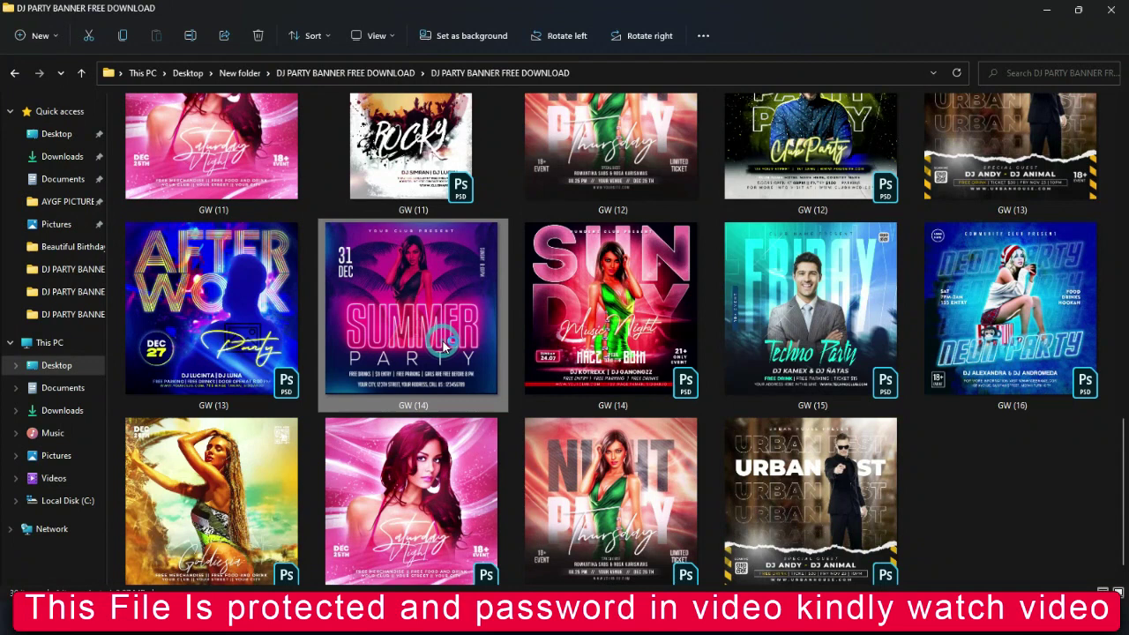
double_click(445, 348)
scroll(566, 315, "up", 1)
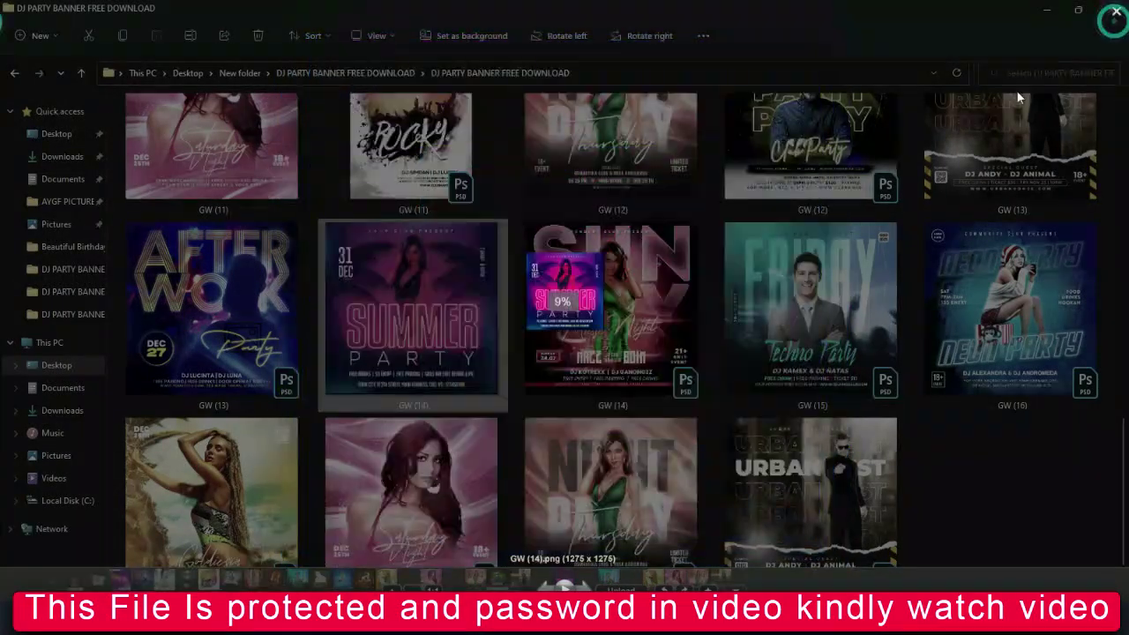
left_click(1116, 11)
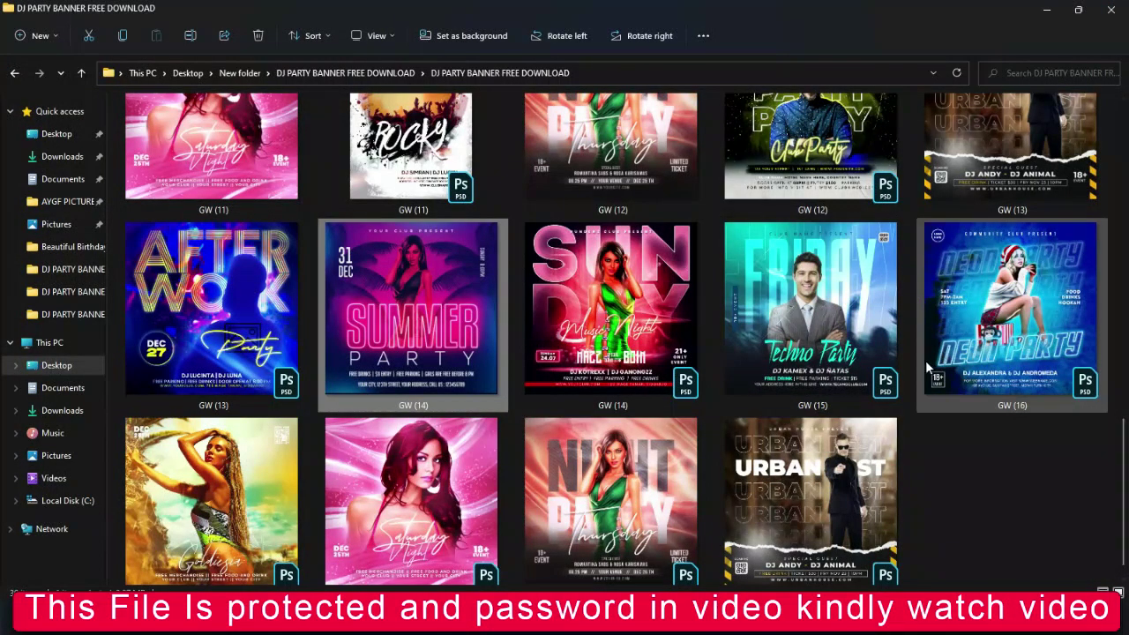
scroll(911, 358, "up", 5)
scroll(911, 357, "up", 3)
scroll(794, 352, "down", 2)
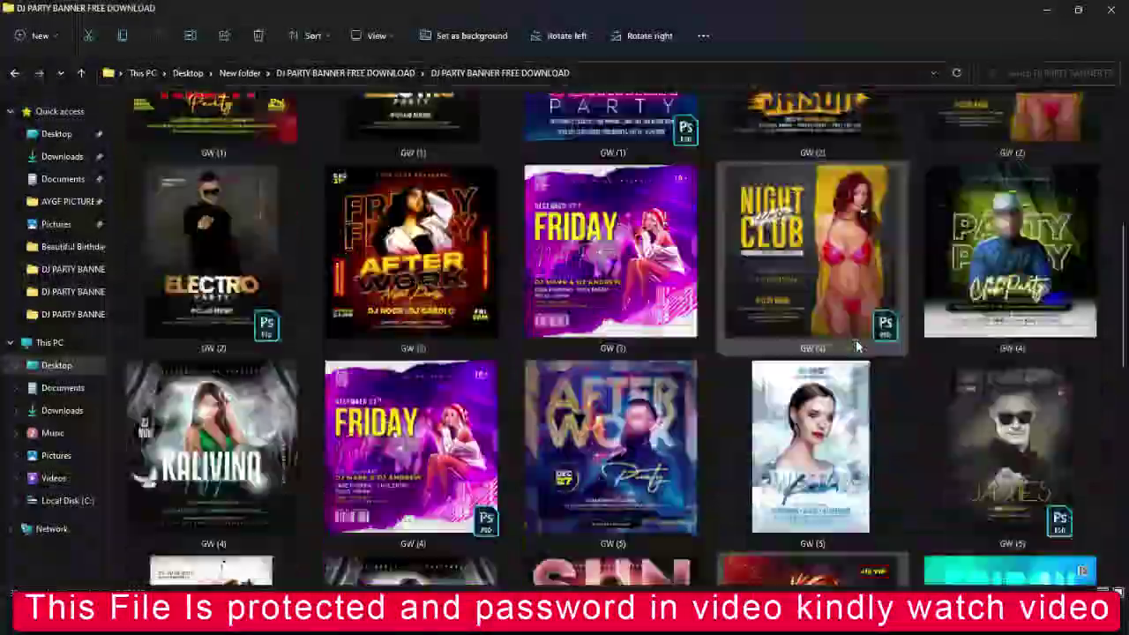
scroll(618, 369, "down", 2)
scroll(629, 450, "down", 4)
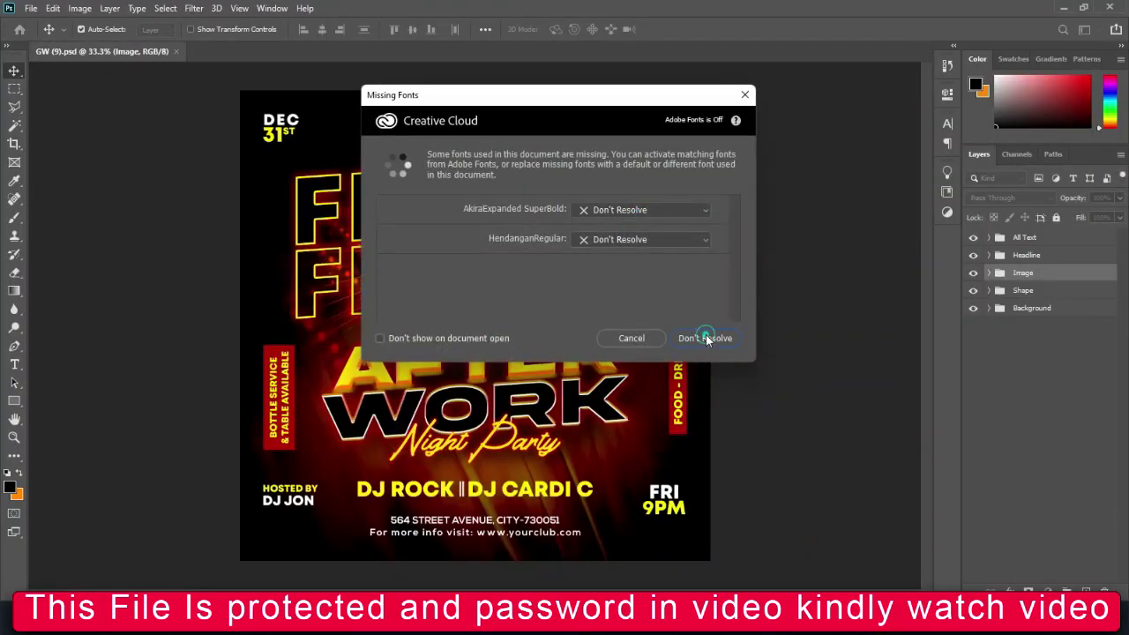
Open the flyer's model smart object as Image.psb and pick the GW (1) replacement model image.
left_click(705, 338)
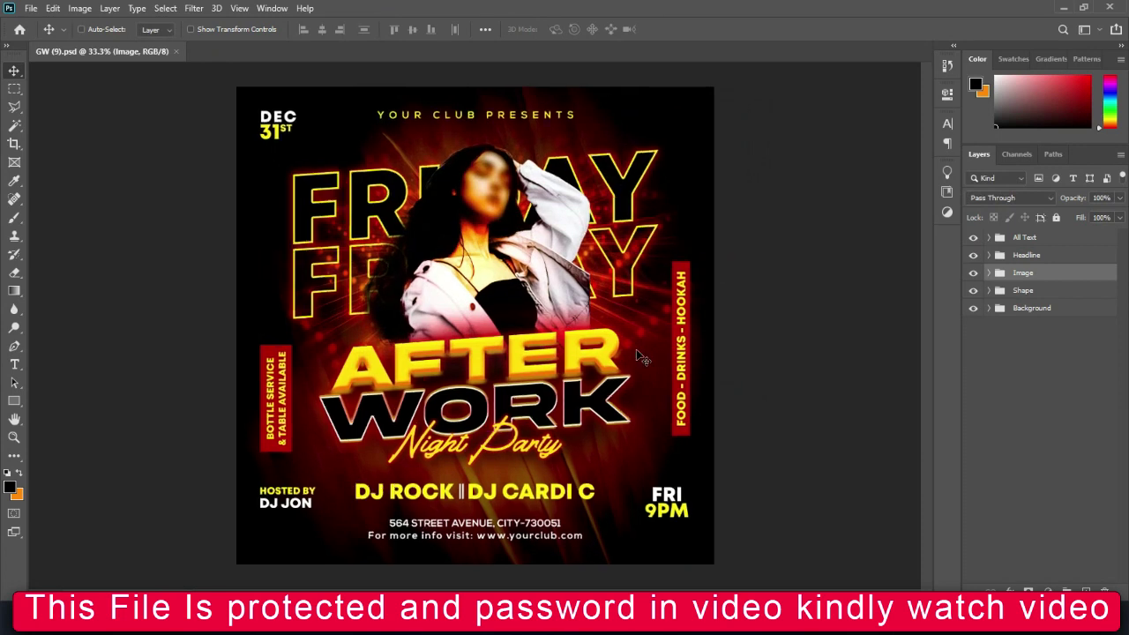
key("ctrl+0")
left_click(518, 302)
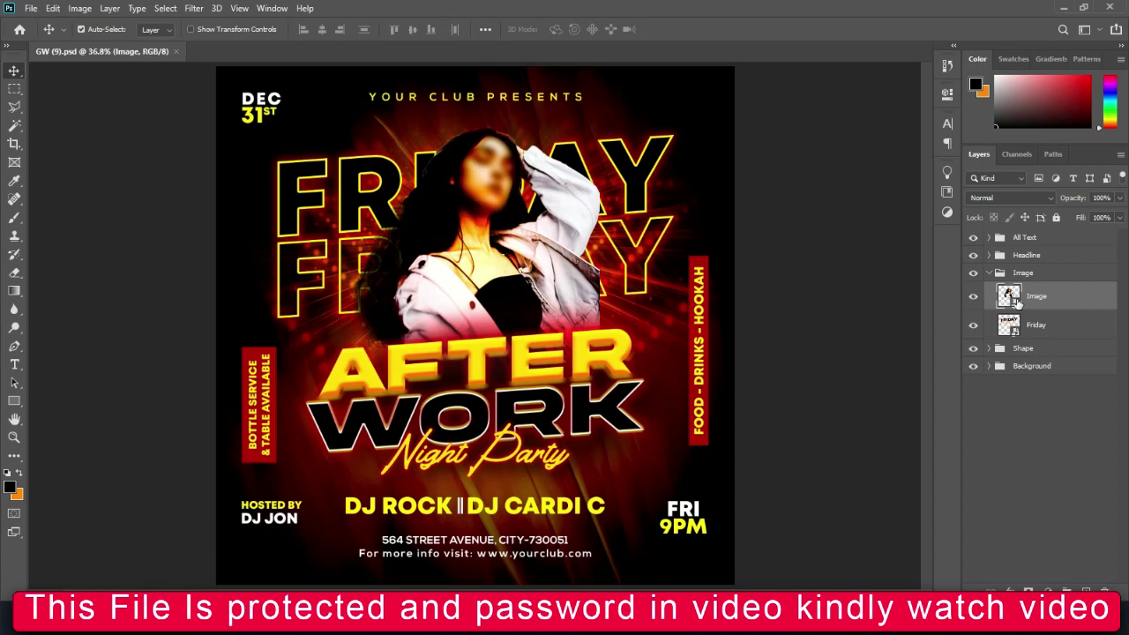
double_click(1008, 297)
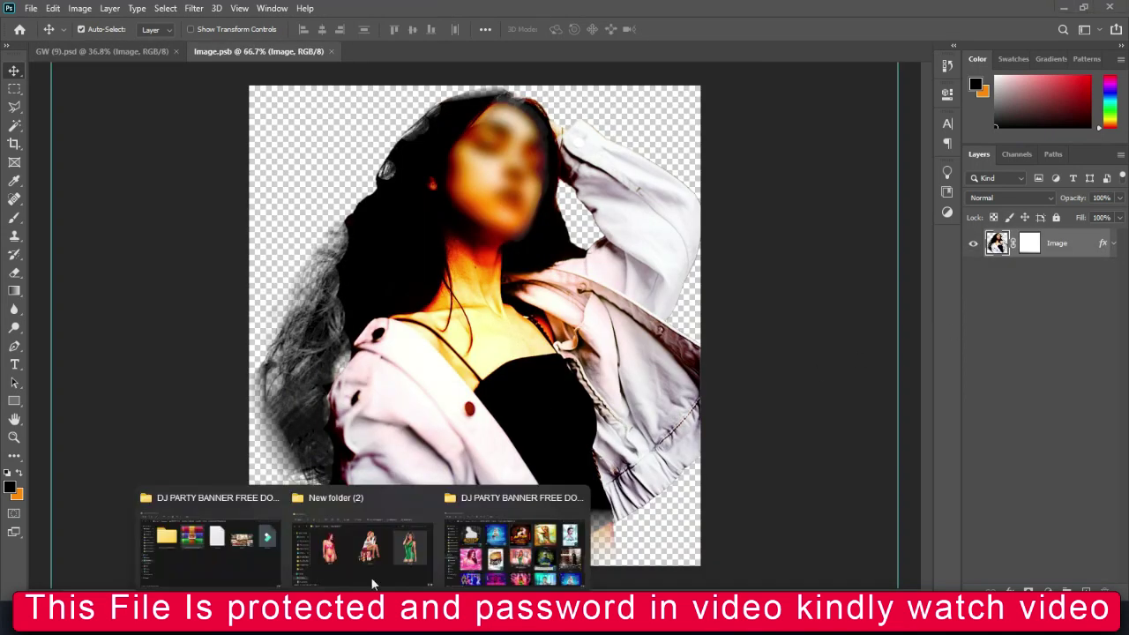
left_click(370, 564)
left_click(456, 338)
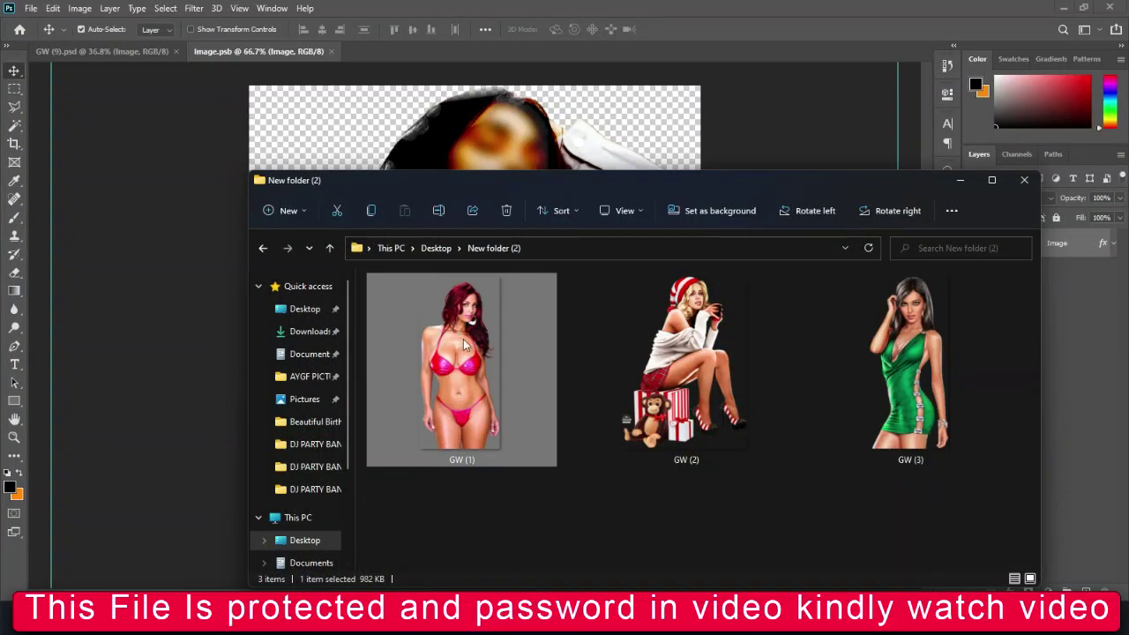
Place the GW (1) red-haired model in Image.psb, scaled to about 36% over the old model.
left_click(520, 122)
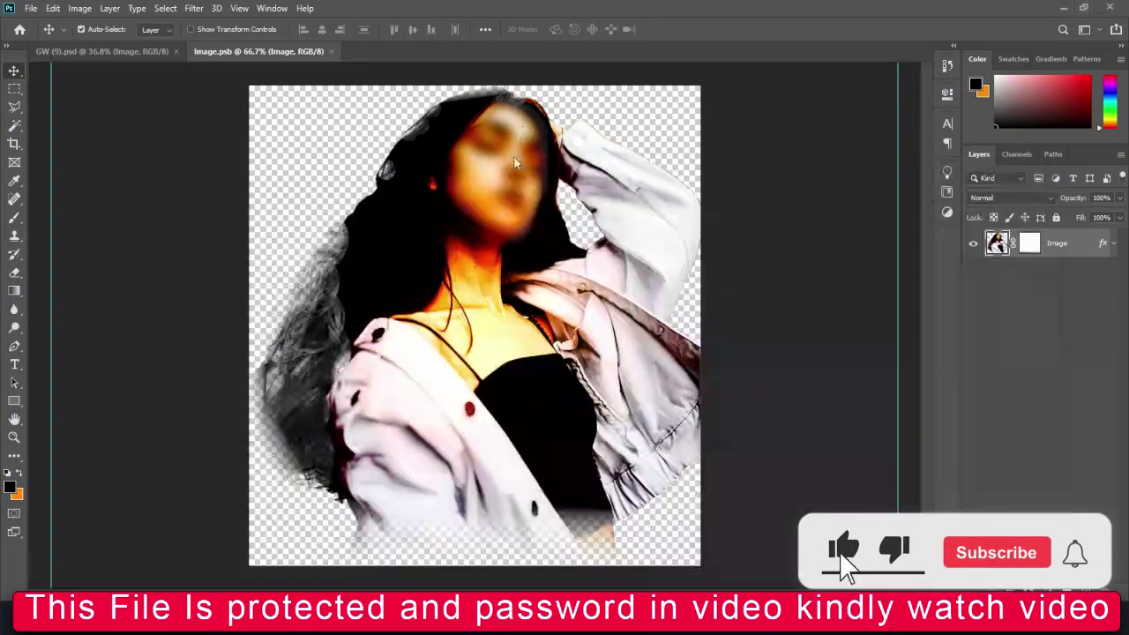
left_click_drag(584, 326, 743, 307)
left_click_drag(366, 325, 361, 322)
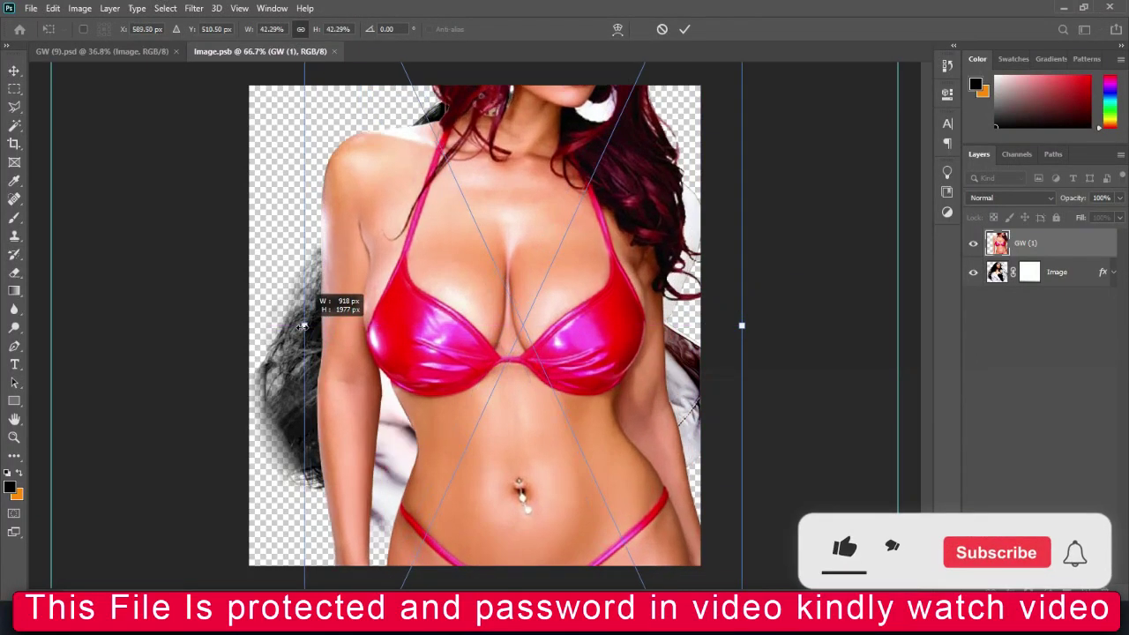
mouse_move(524, 299)
left_mouse_down()
mouse_move(500, 368)
mouse_move(511, 352)
left_mouse_up()
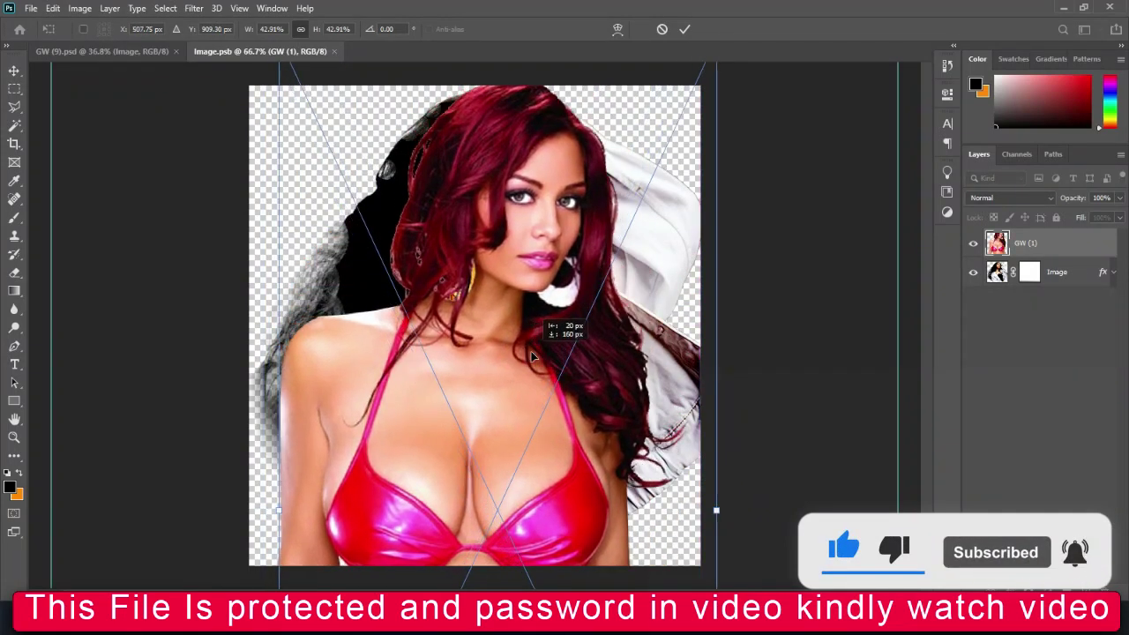
left_click_drag(511, 357, 531, 366)
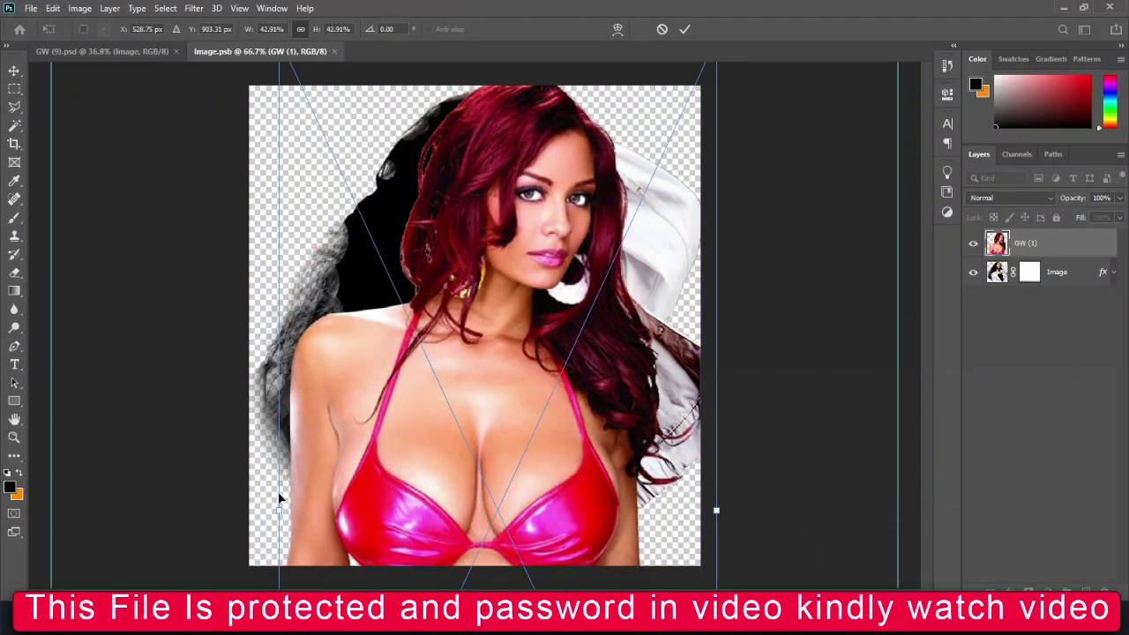
left_click_drag(279, 500, 353, 494)
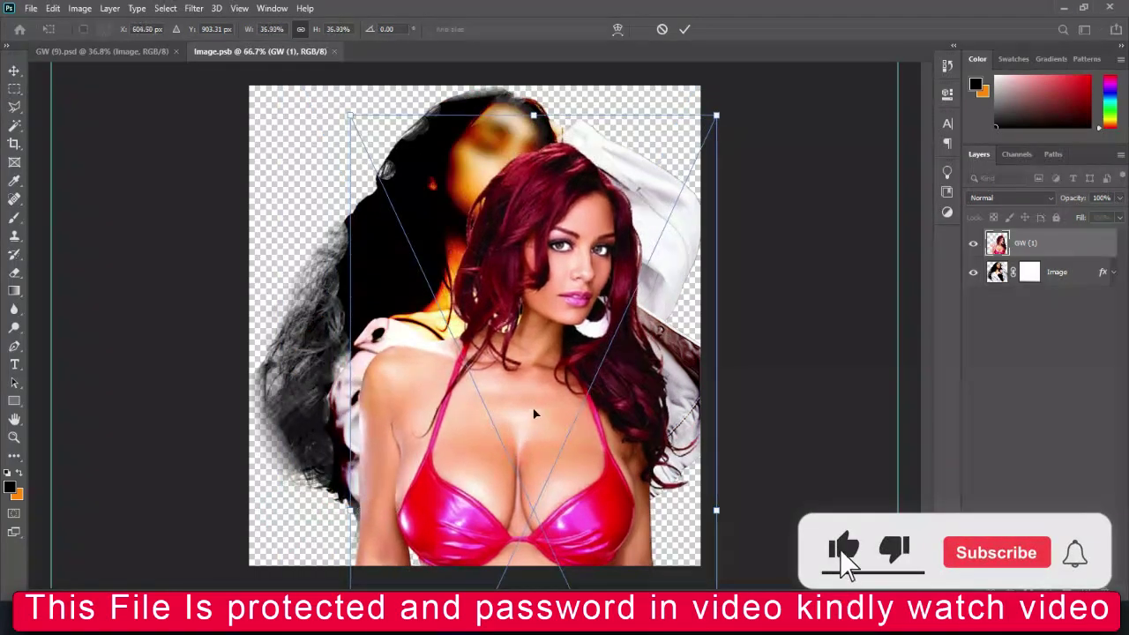
left_click_drag(533, 414, 475, 352)
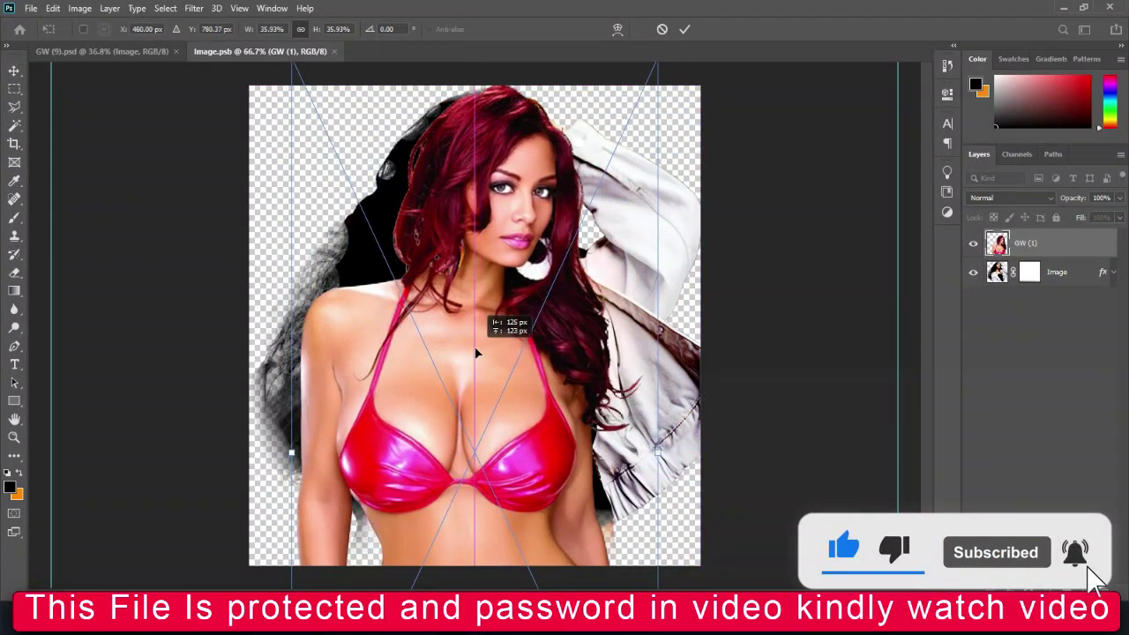
key("Return")
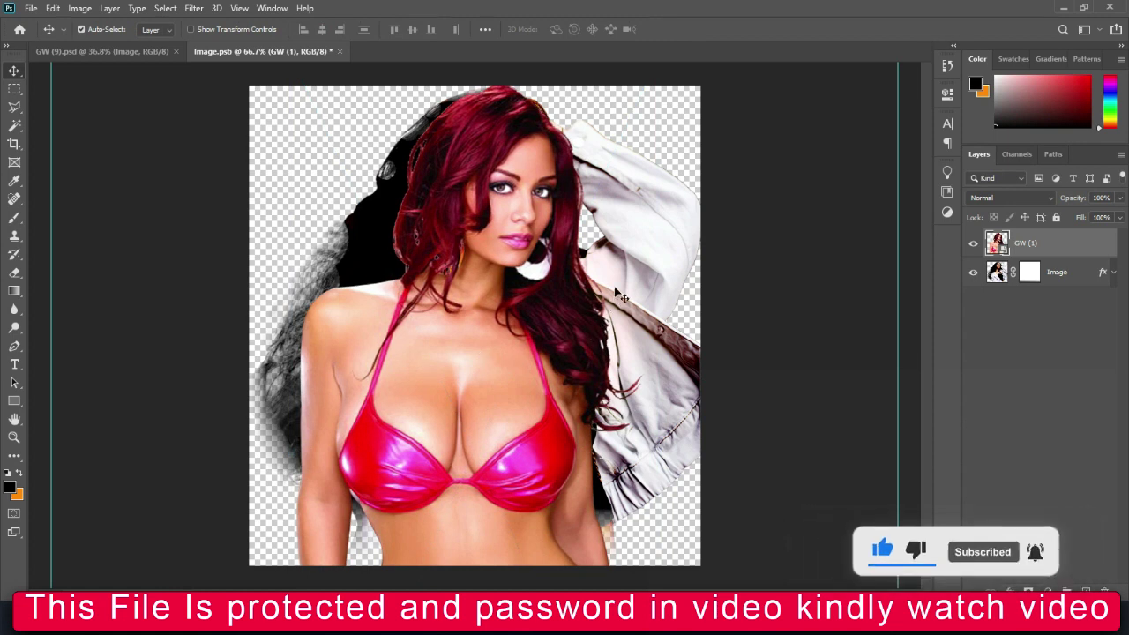
Hide the old Image layer, then close Image.psb and save the changes.
left_click(623, 278)
key("ctrl+comma")
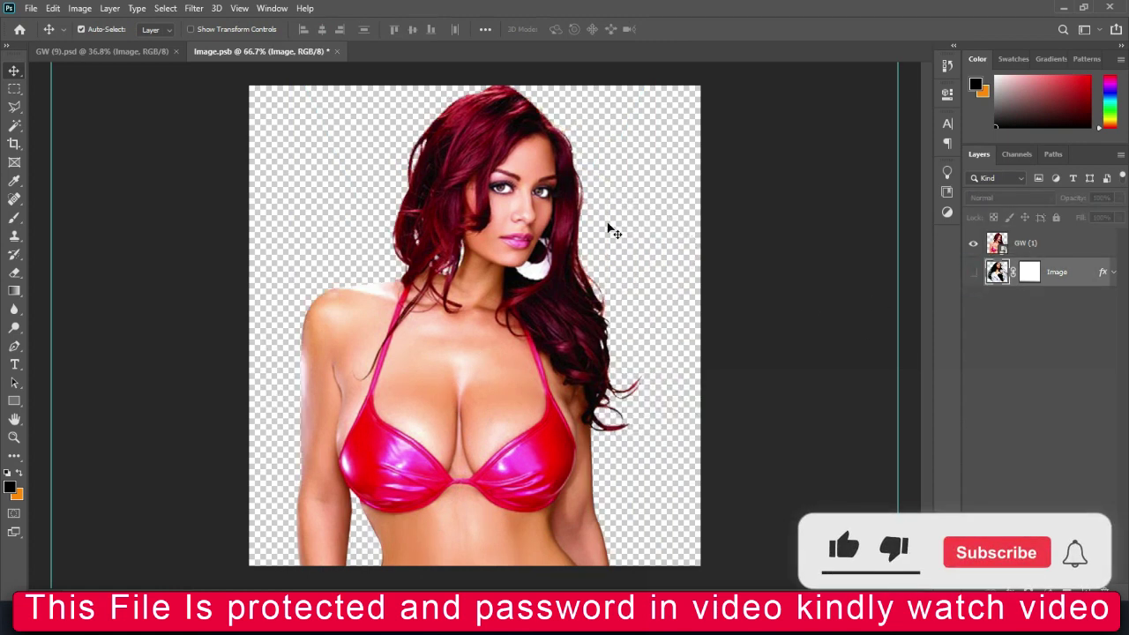
left_click(336, 51)
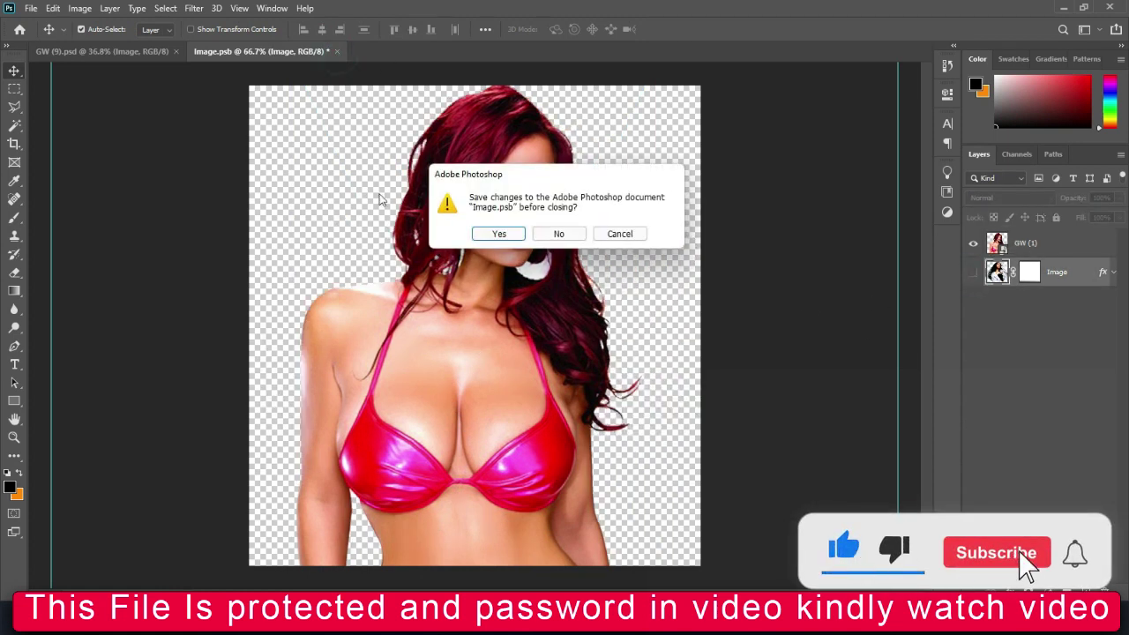
left_click(487, 232)
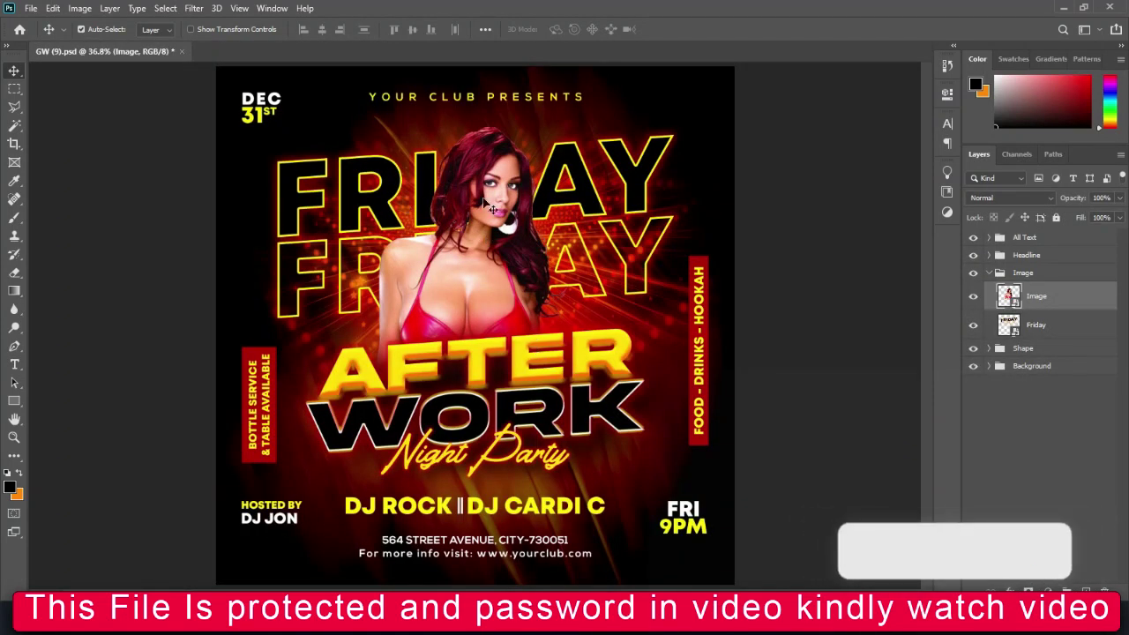
Expand the Background and All Text groups and select the 'your club presents' text layer.
left_click(460, 103)
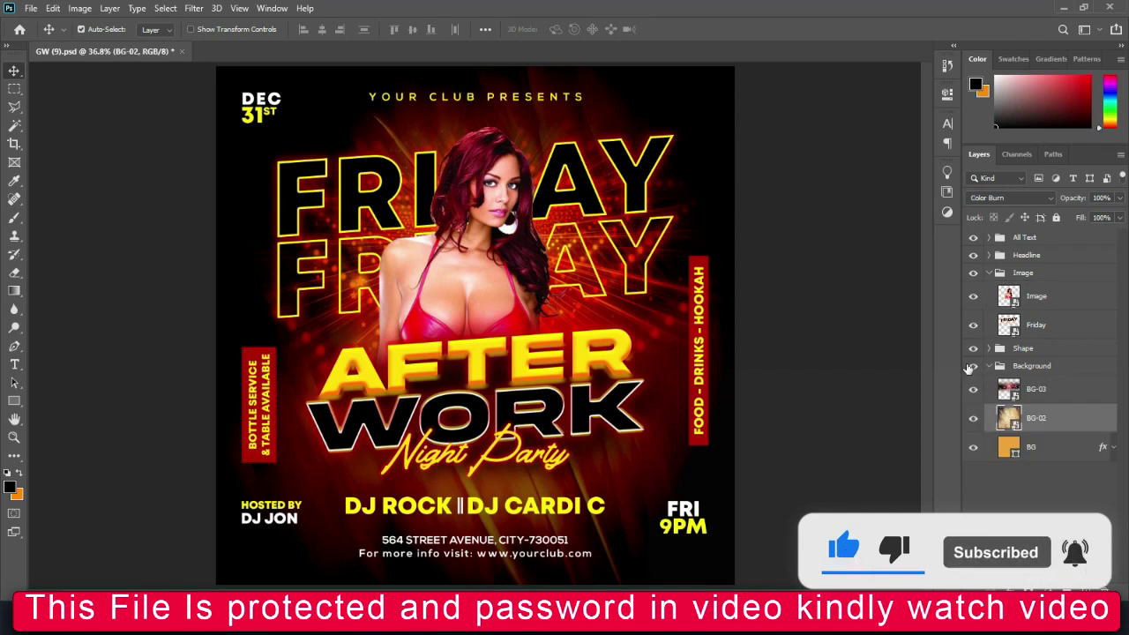
left_click(990, 238)
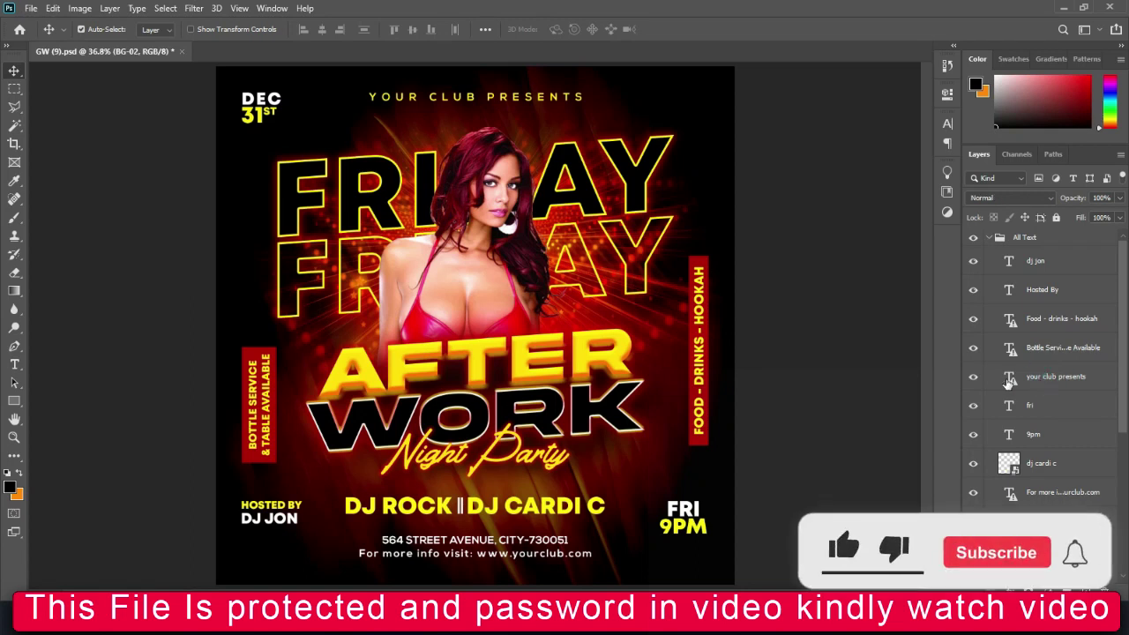
left_click(1032, 379)
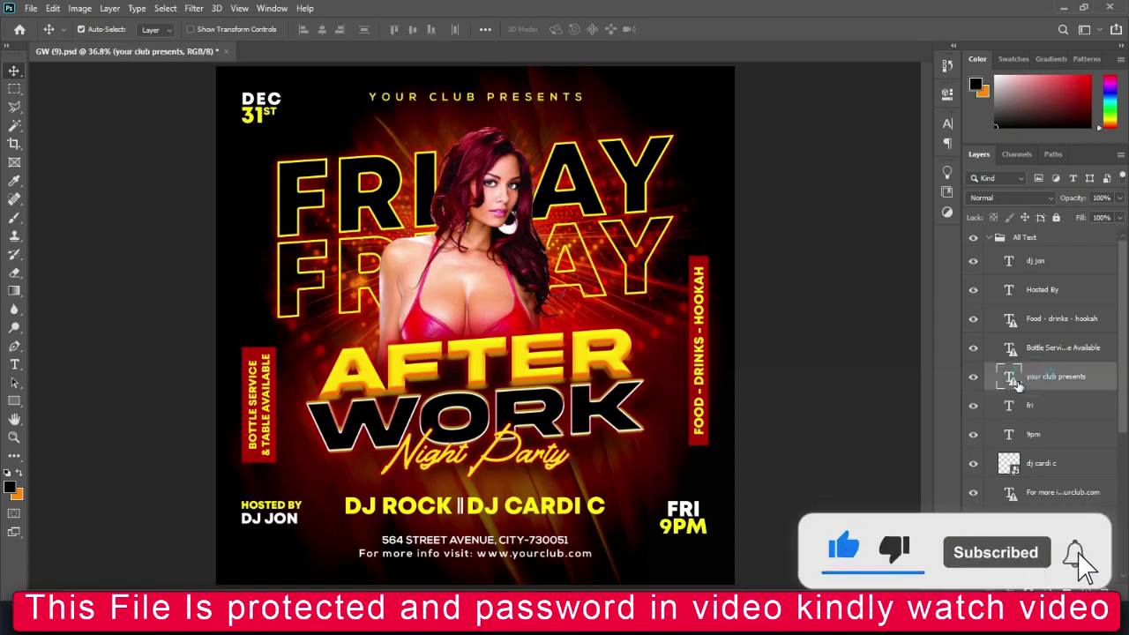
Retype the 'your club presents' layer as GRAPHICS WONDERLAND PRESENT and commit the edit.
double_click(1010, 379)
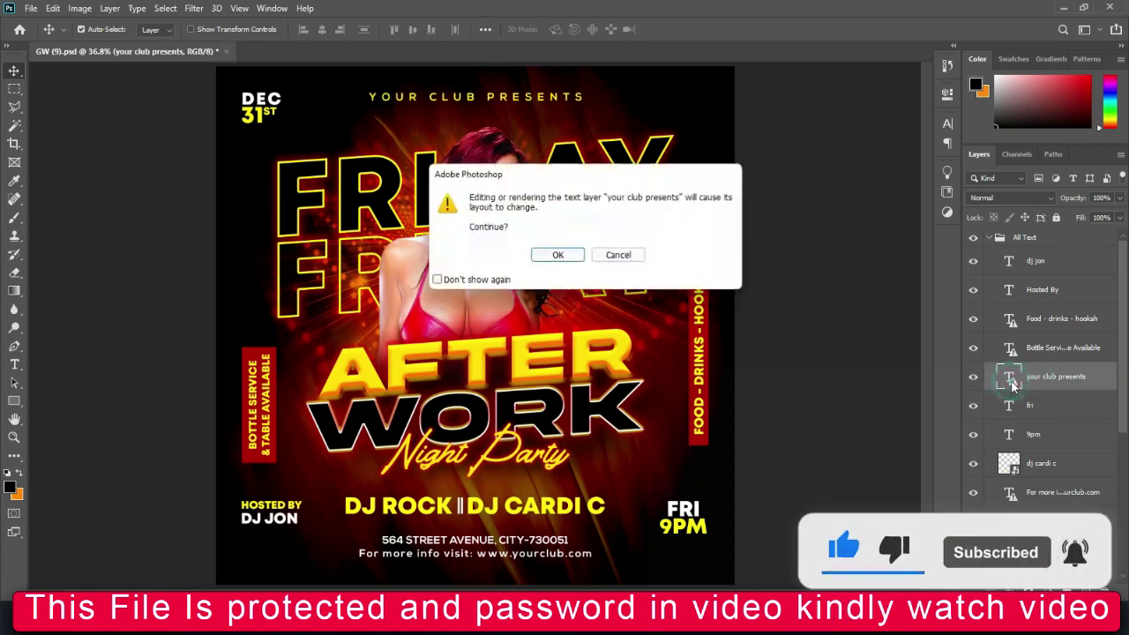
left_click(557, 255)
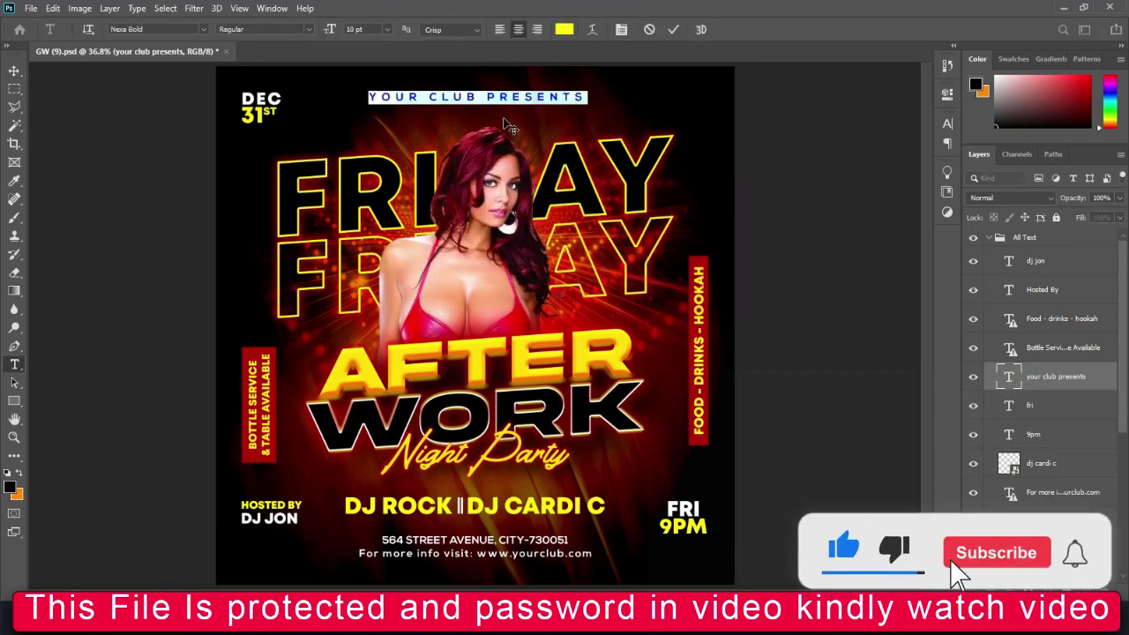
type("GRAPHI")
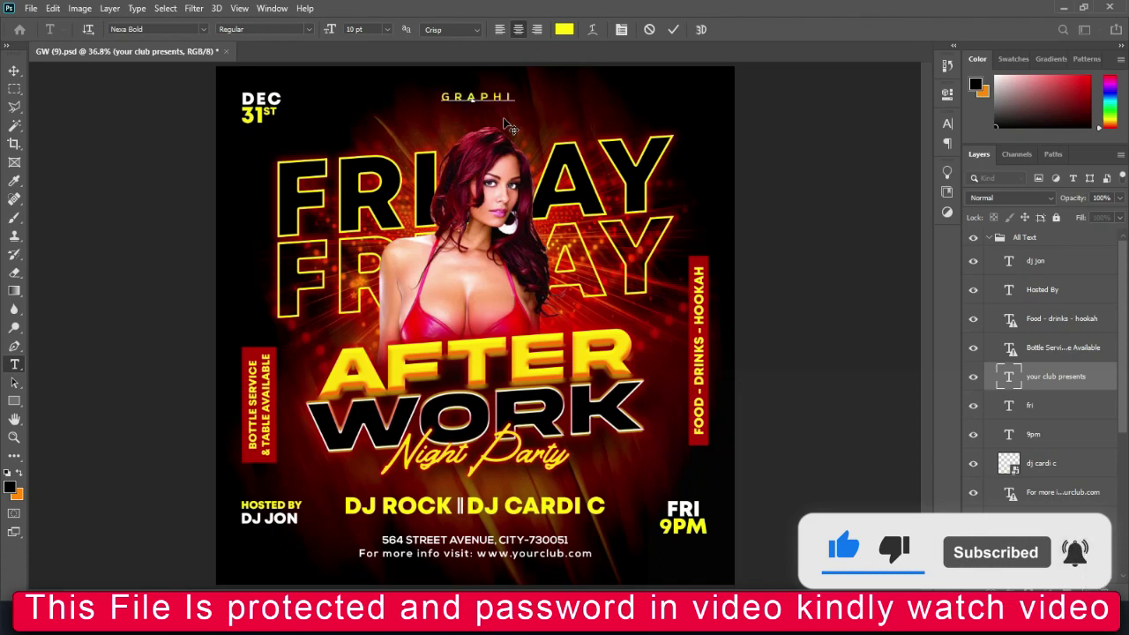
type("CS WOND")
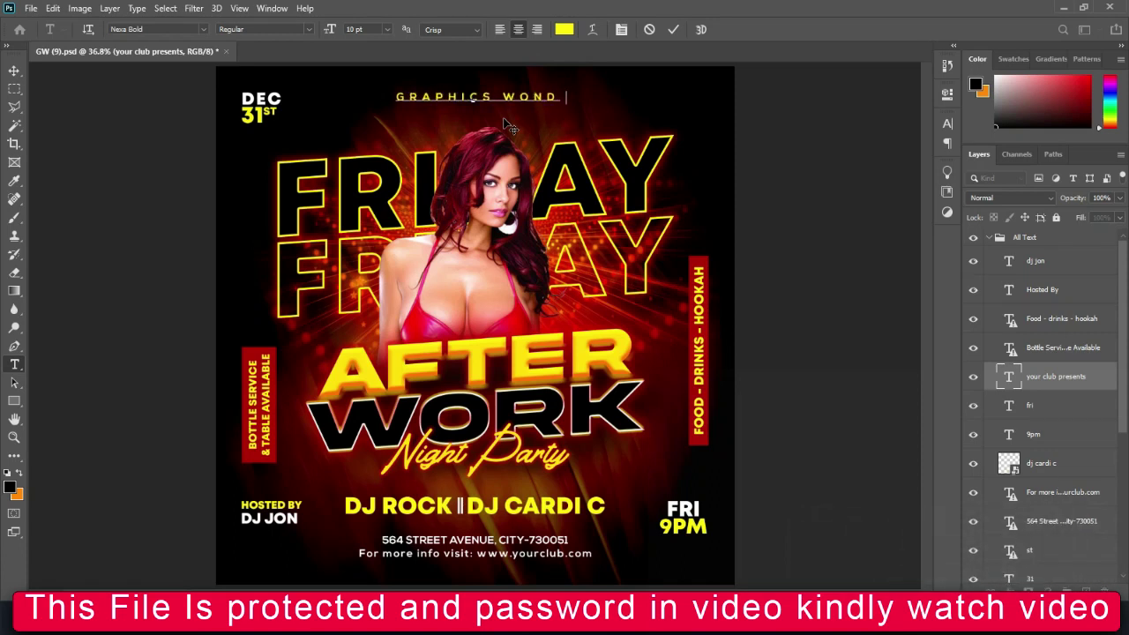
type("ERLAND P")
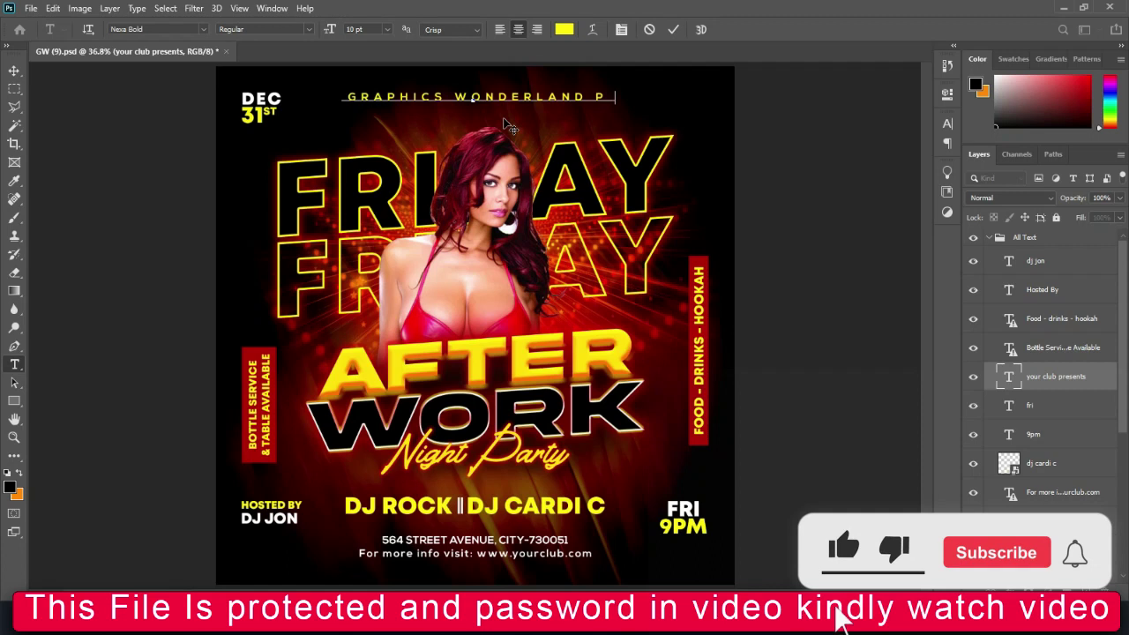
type("RESENT")
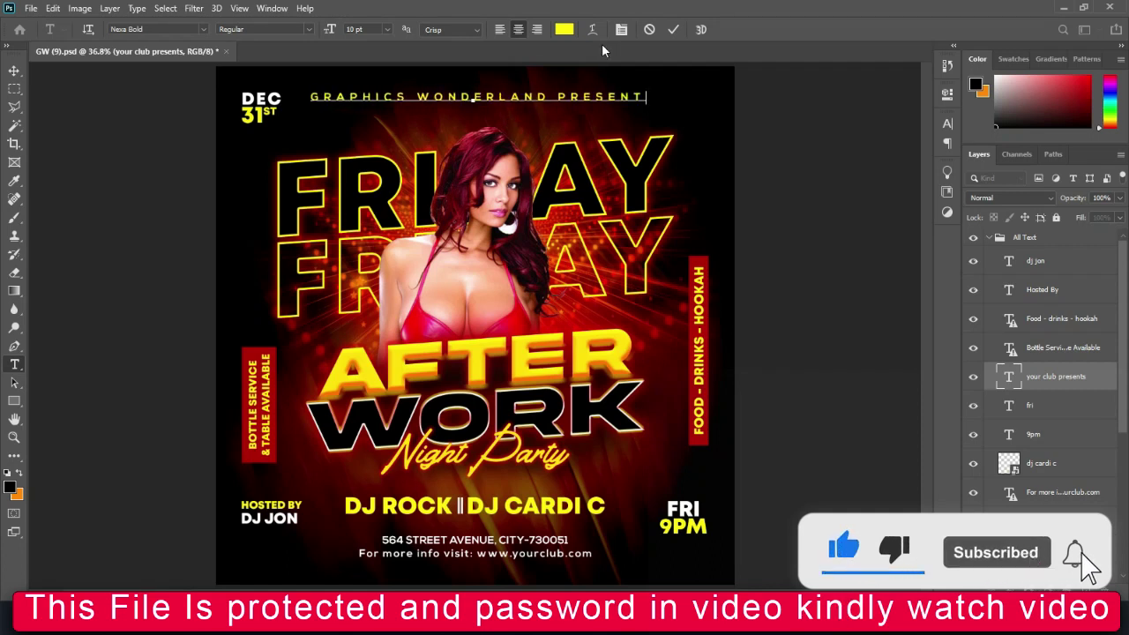
key("ctrl+Return")
key("v")
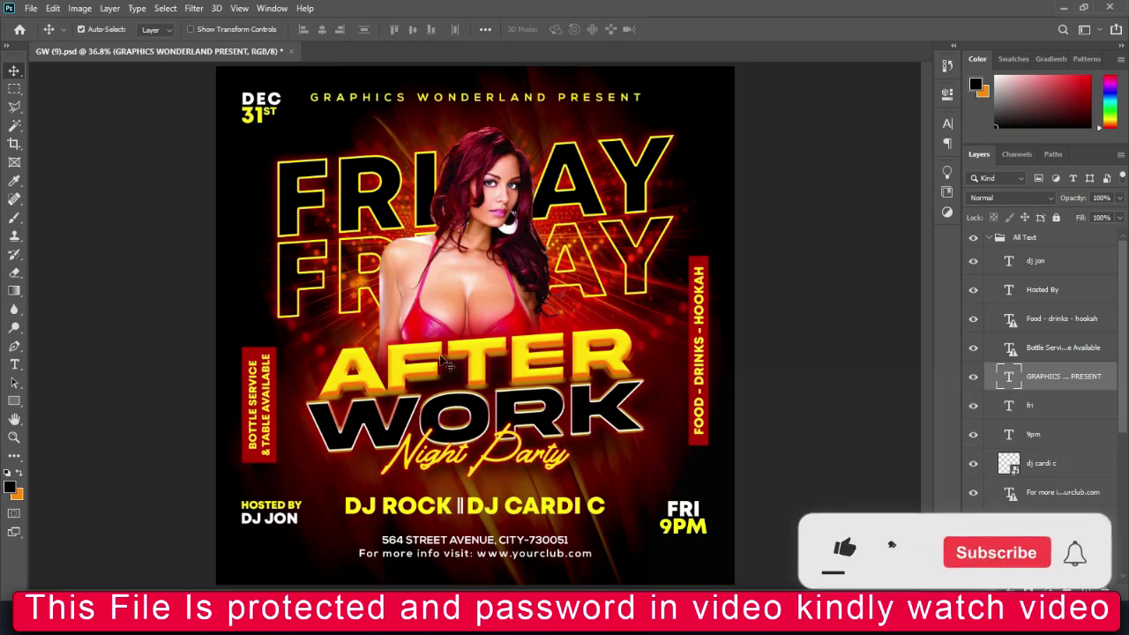
left_click(290, 507)
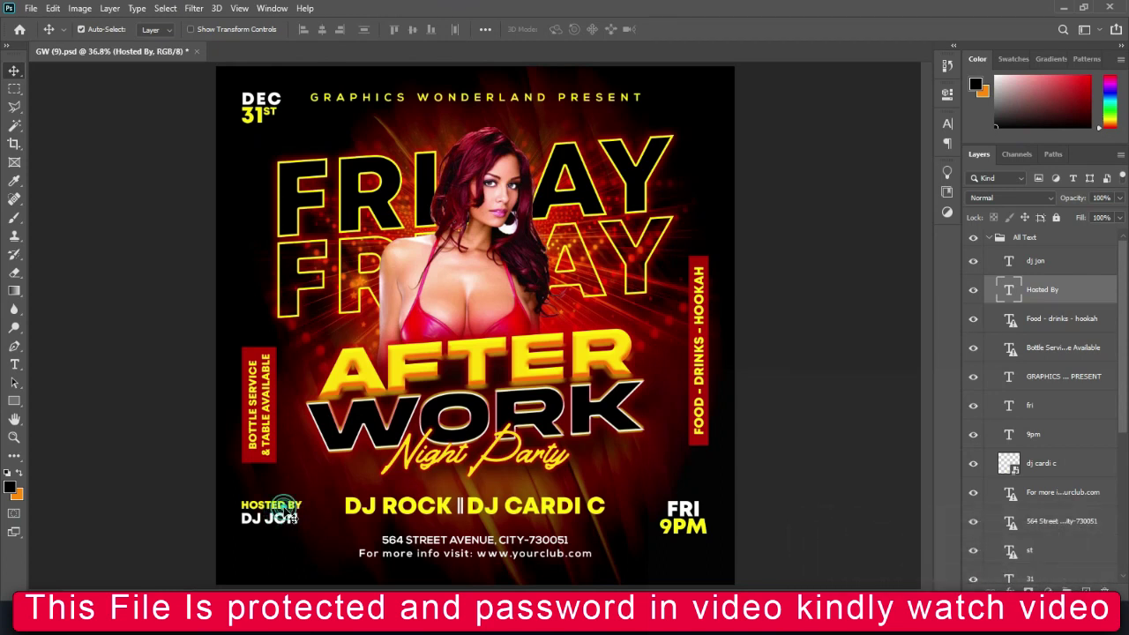
Edit the DJ JON host-name text layer to read DJ BRIGHT and commit it.
double_click(289, 516)
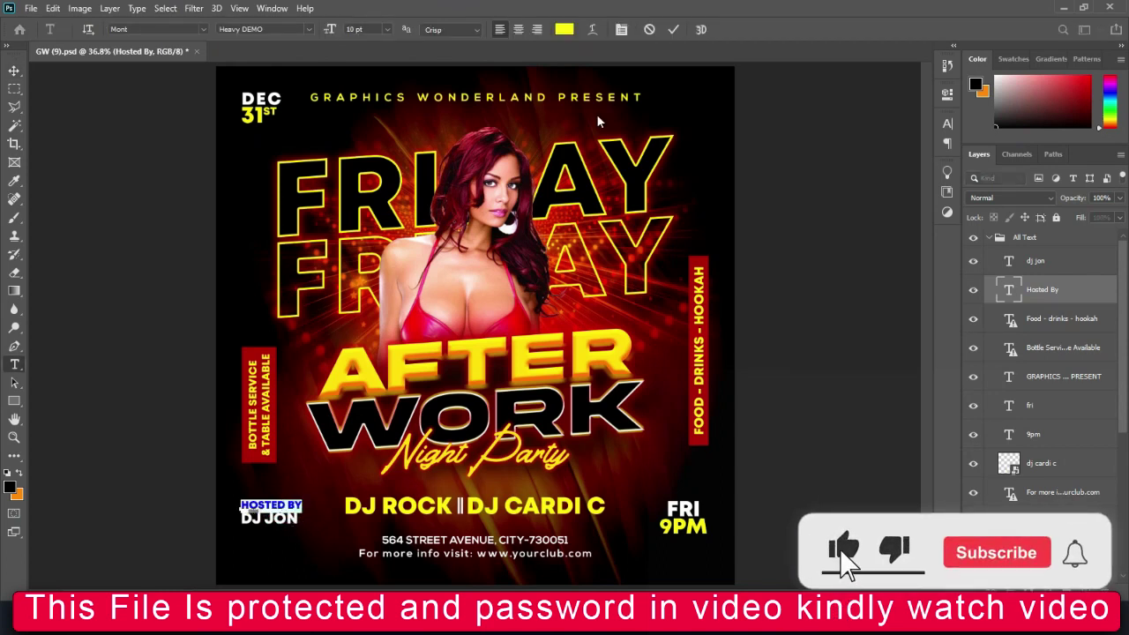
left_click(673, 29)
key("v")
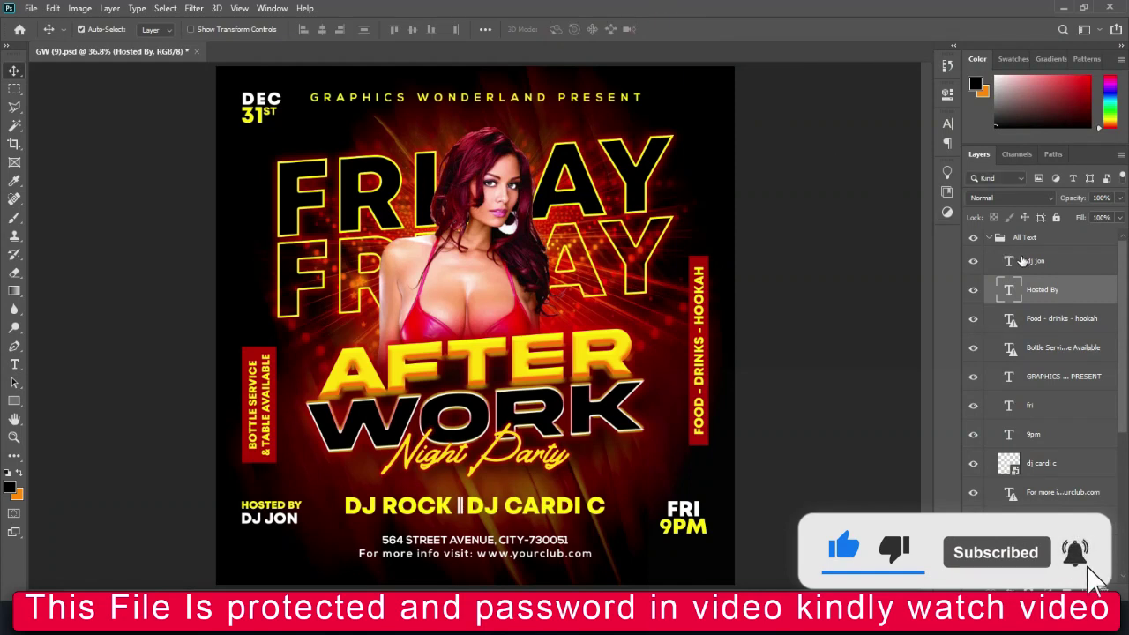
double_click(1012, 261)
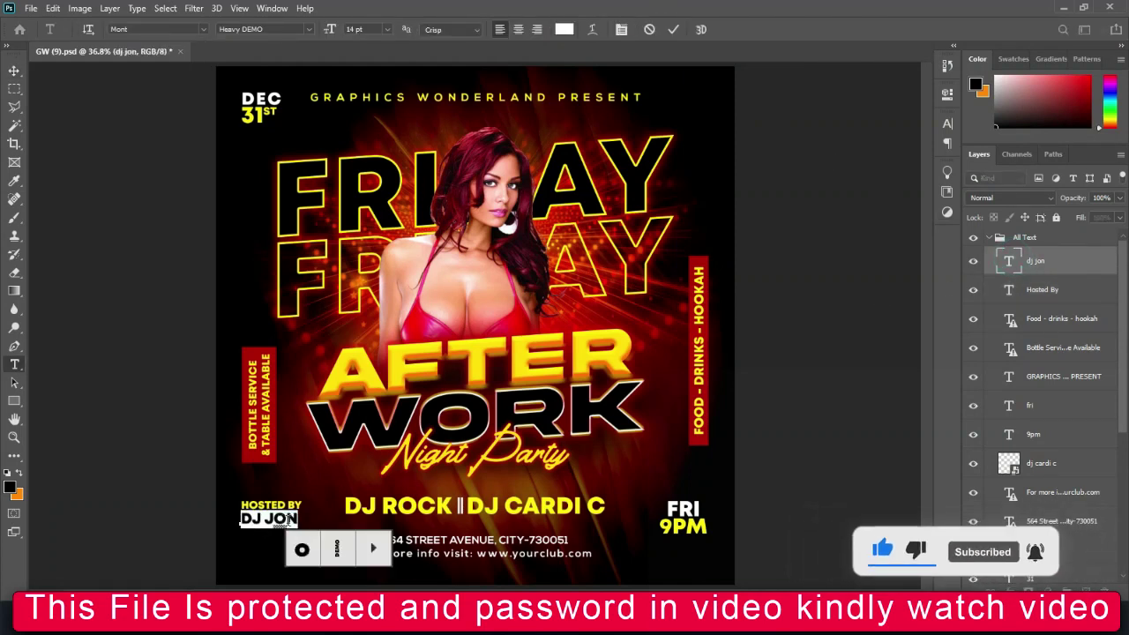
left_click(298, 518)
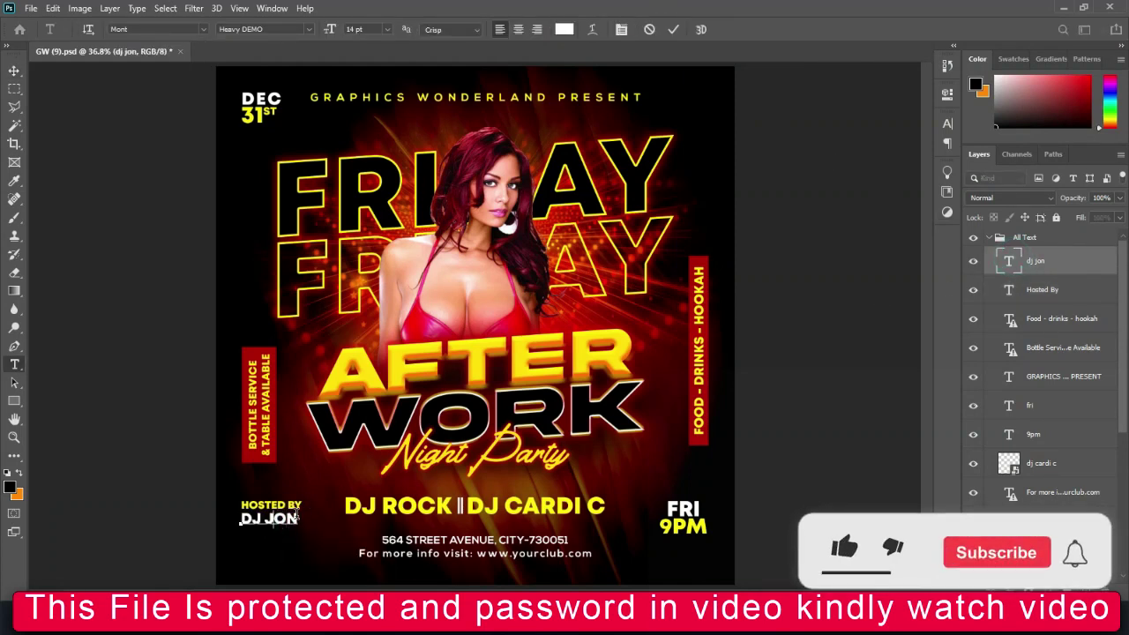
type("BRIGHT")
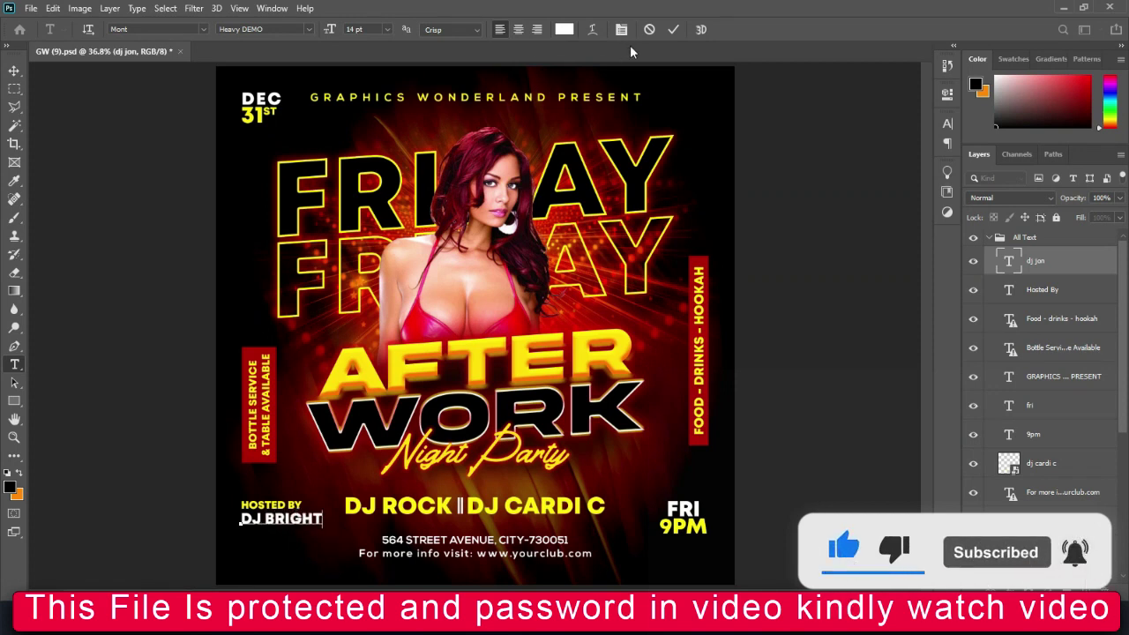
left_click(681, 30)
key("v")
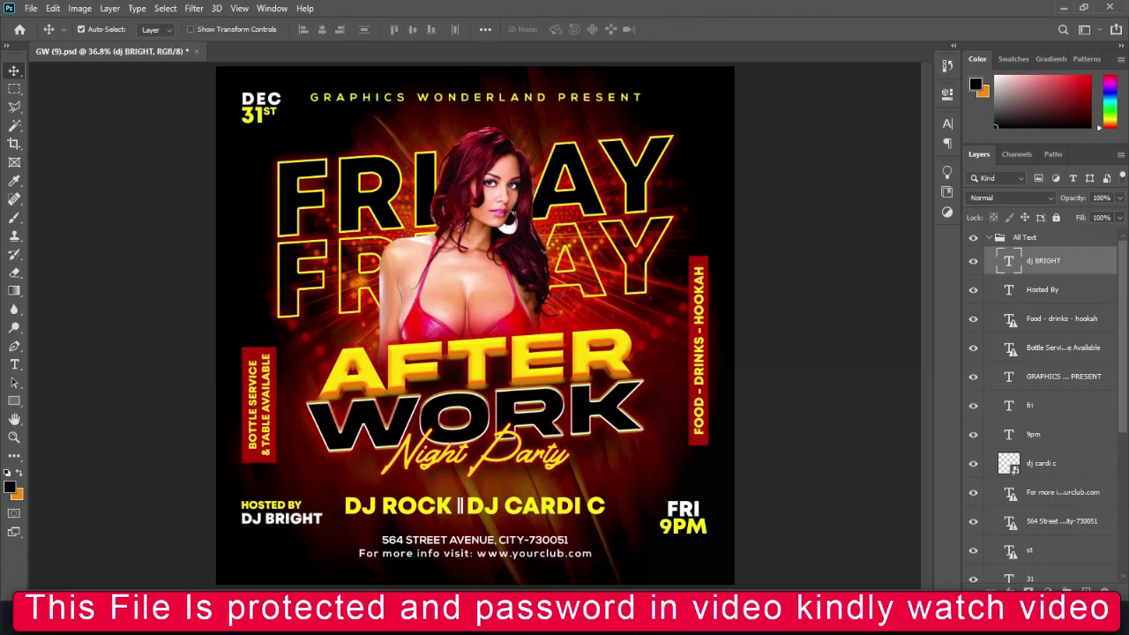
key("ctrl+plus")
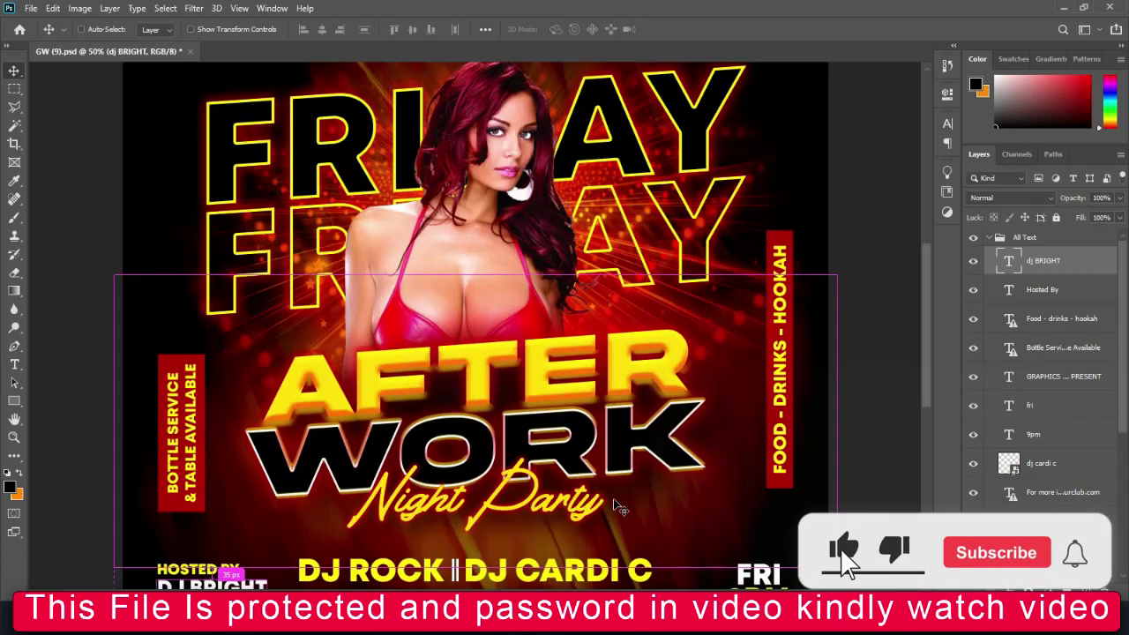
Zoom in on the flyer's website line and open it for text editing.
key("ctrl+plus")
scroll(806, 468, "down", 3)
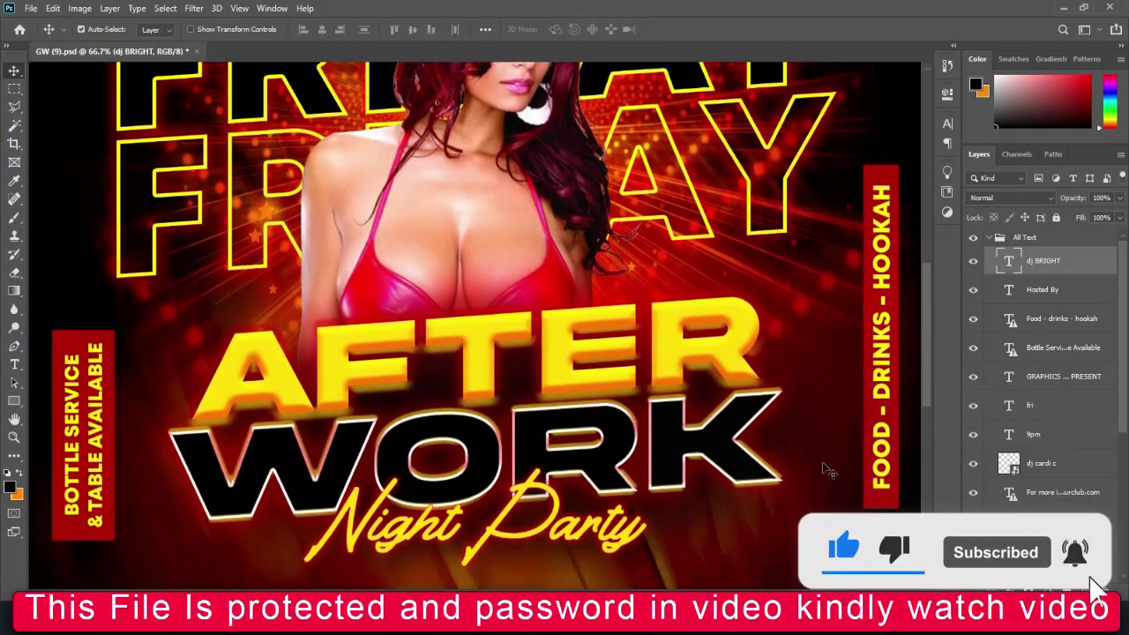
scroll(807, 476, "down", 1)
scroll(806, 476, "down", 2)
scroll(806, 476, "down", 2)
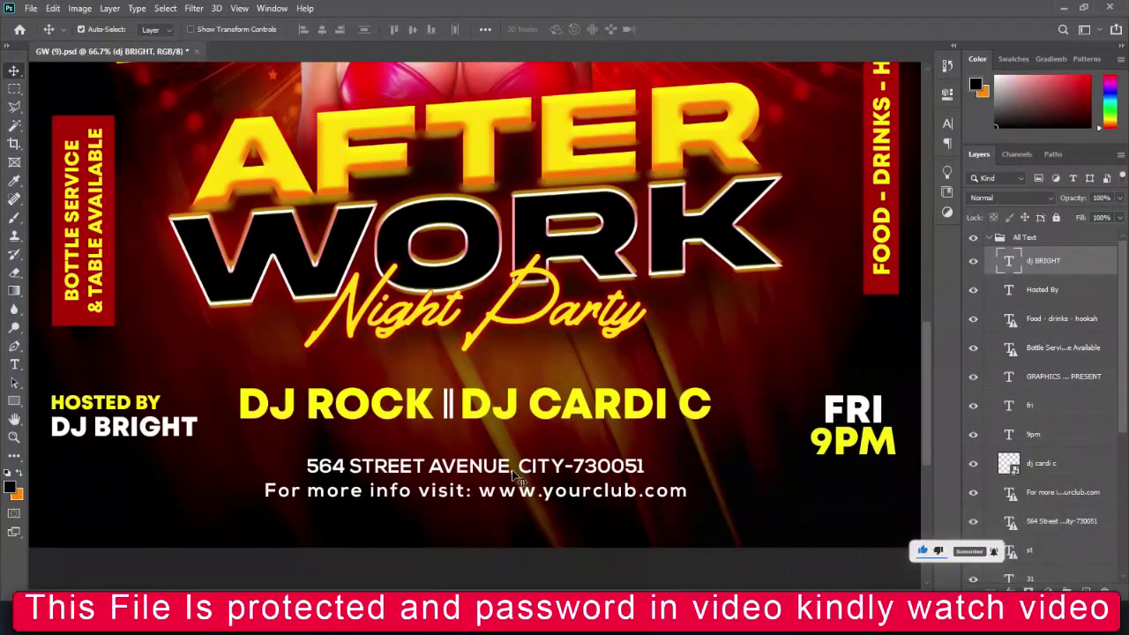
double_click(505, 500)
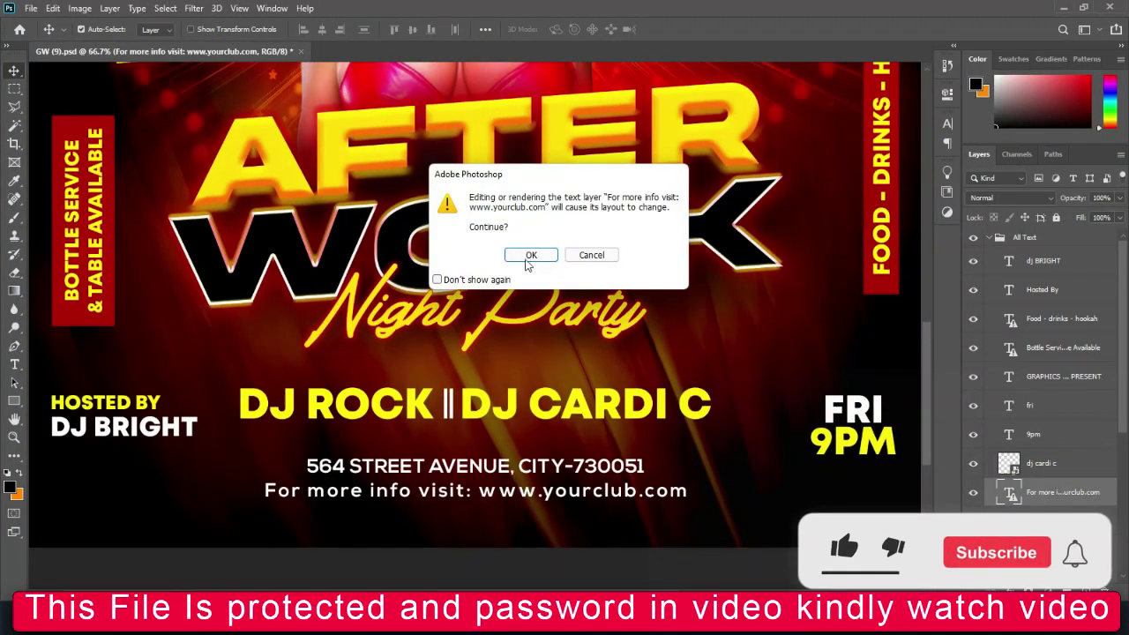
key("Return")
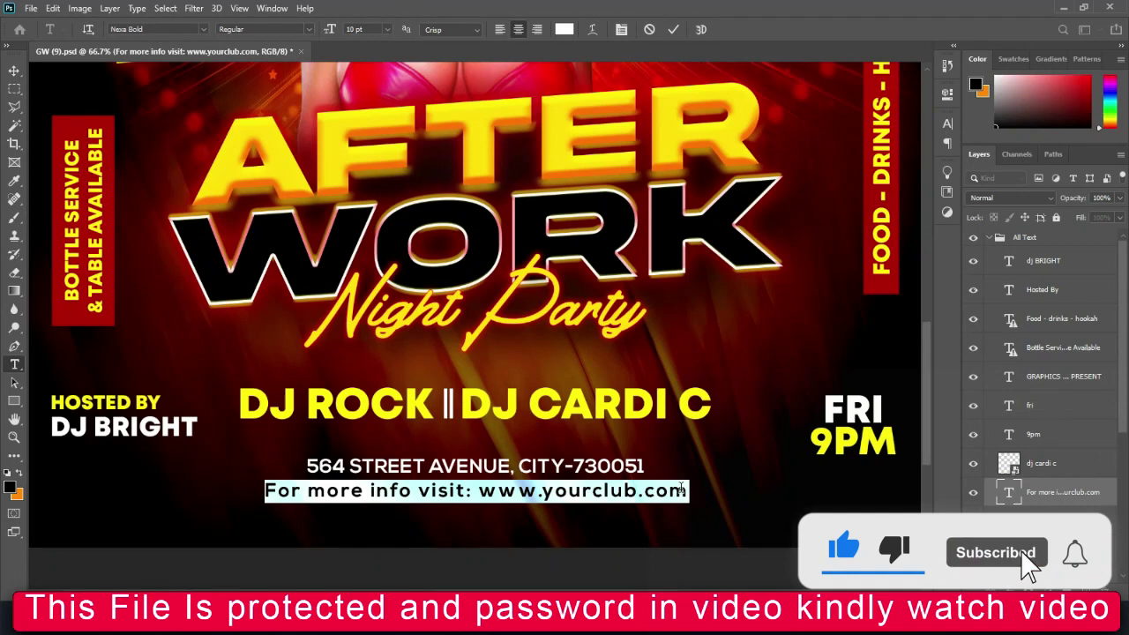
Replace 'yourclub' with 'graphicswonderland' in the web address and commit the edit.
left_click(631, 492)
left_click_drag(492, 484, 545, 490)
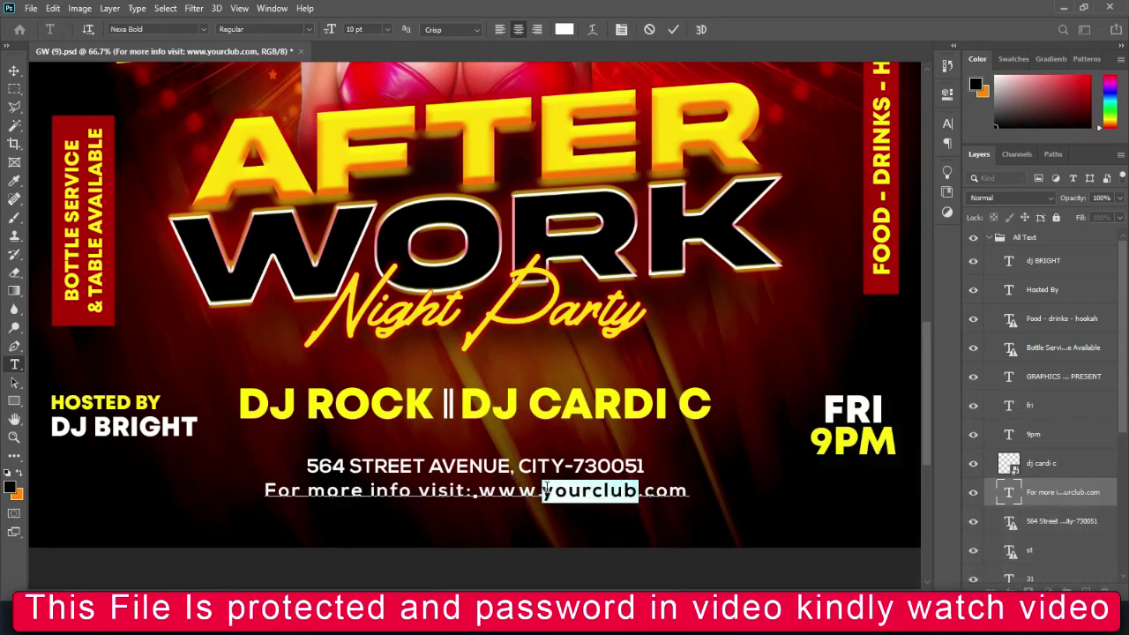
double_click(558, 484)
type("G")
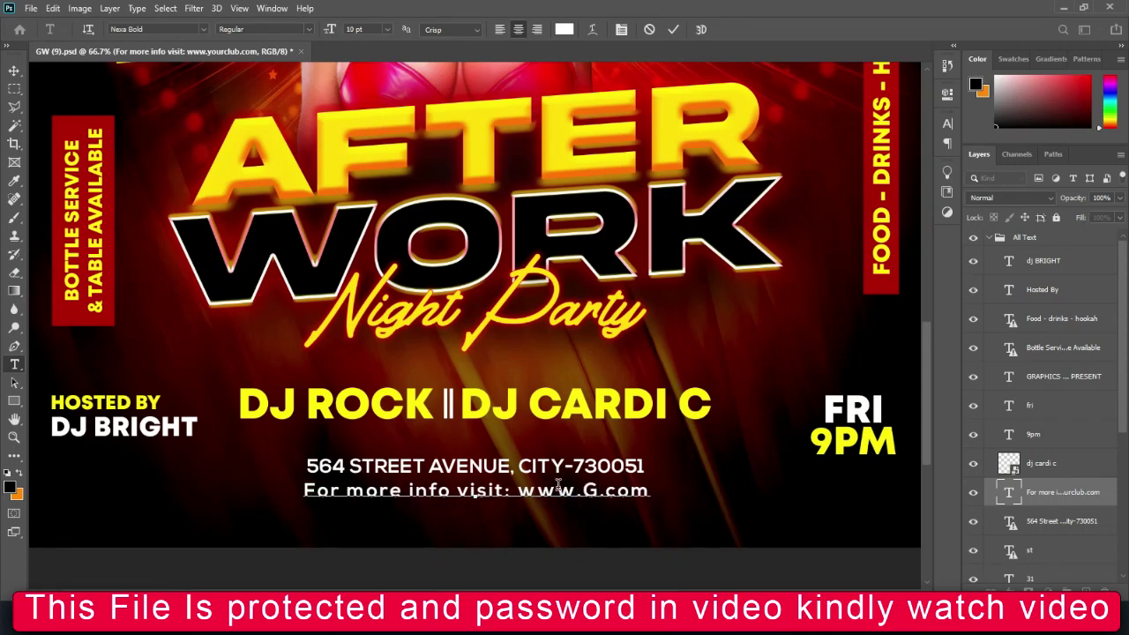
key("BackSpace")
type("graphicswonderland")
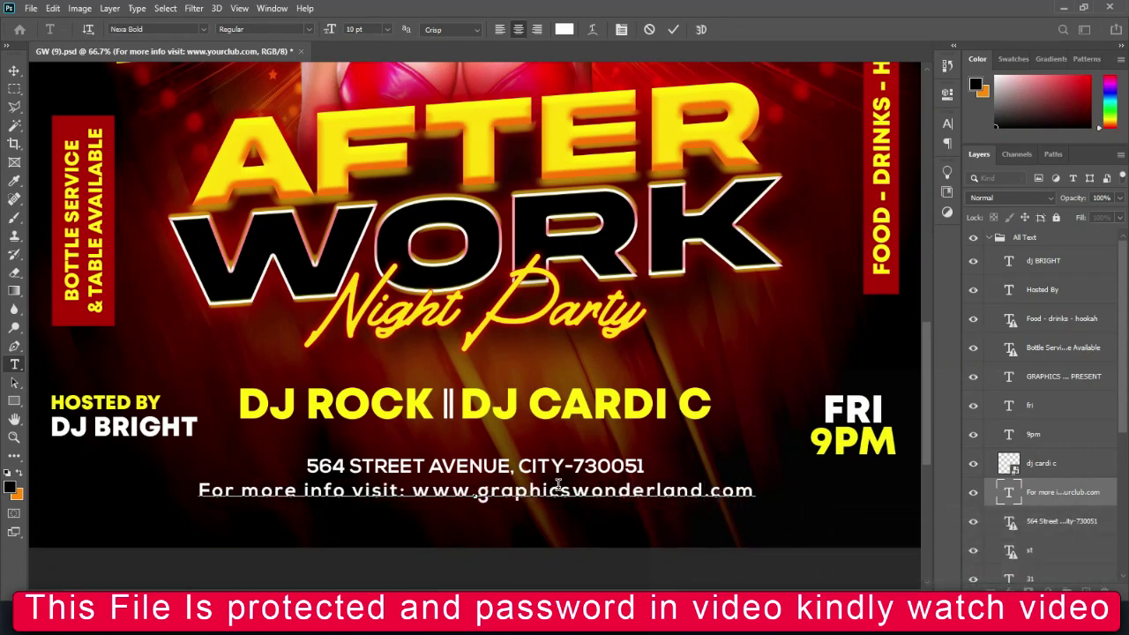
left_click(673, 29)
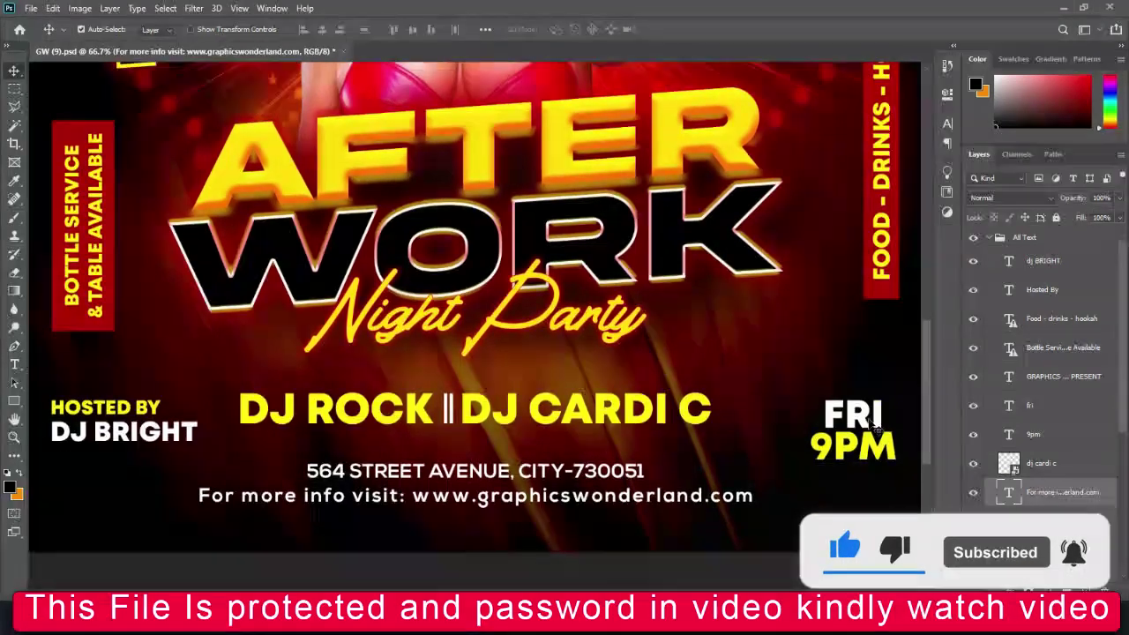
Change the flyer's 9PM time to 10PM and commit the edit.
left_click(851, 414)
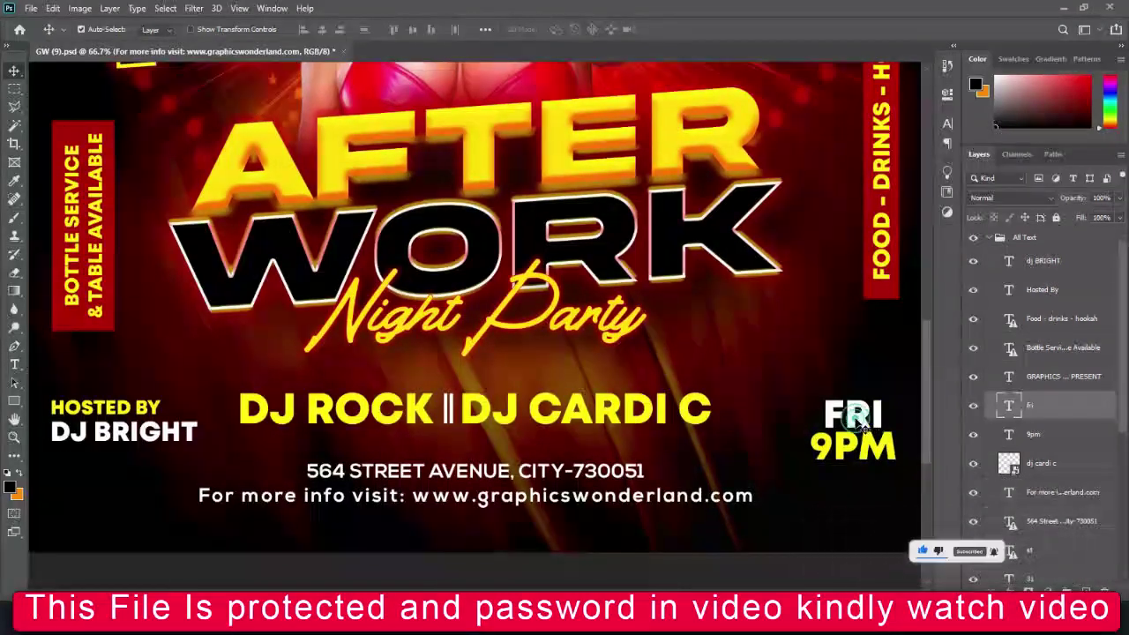
double_click(1008, 434)
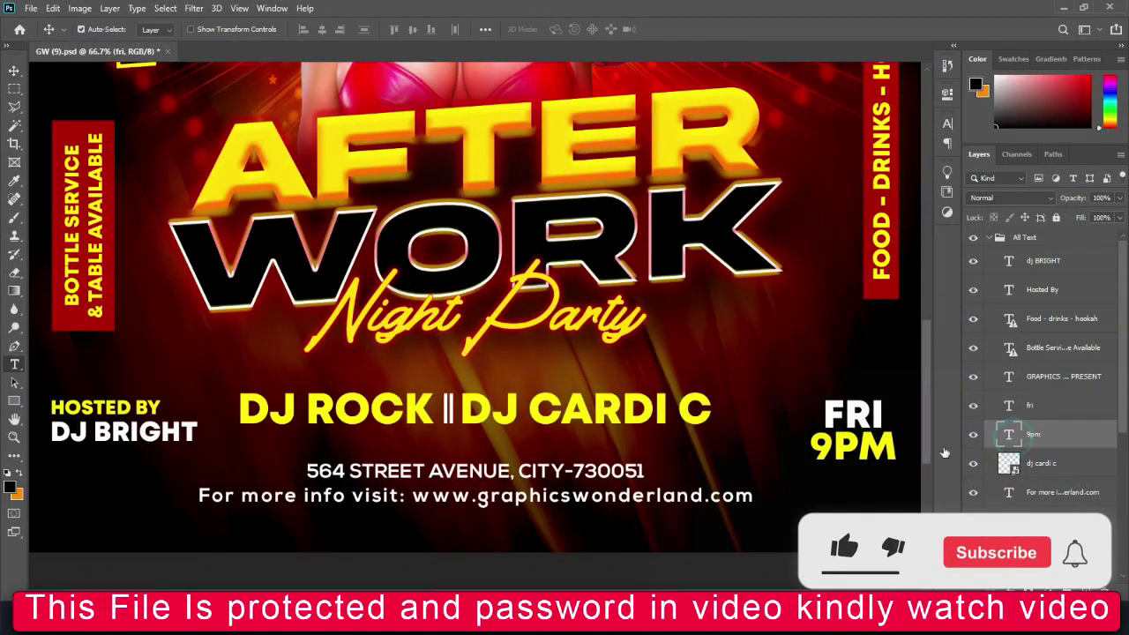
key("BackSpace")
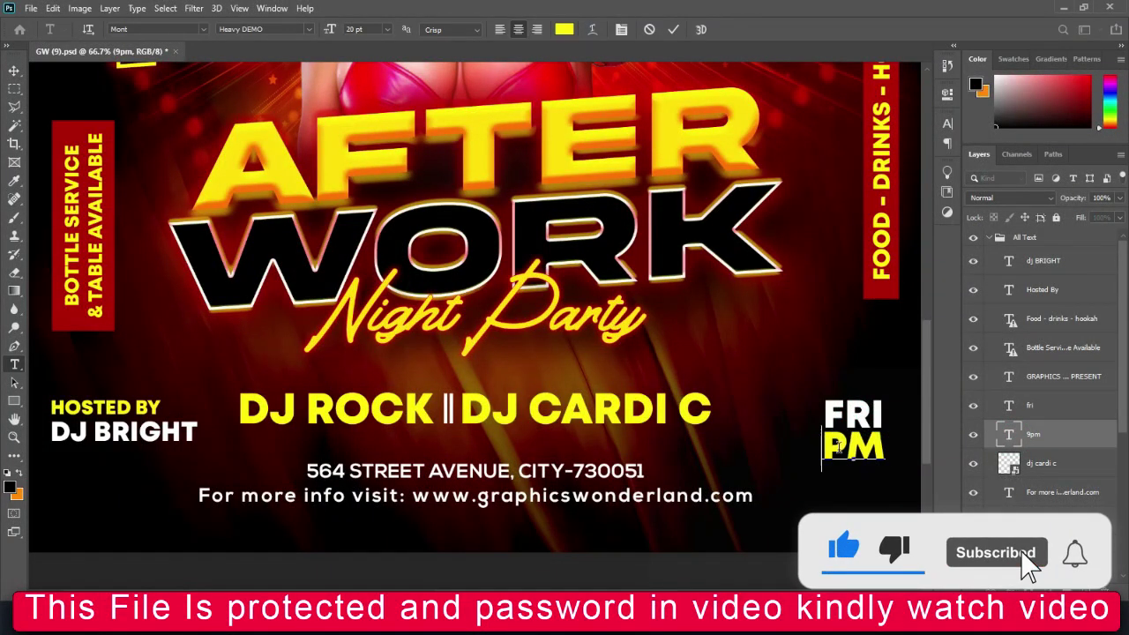
type("10")
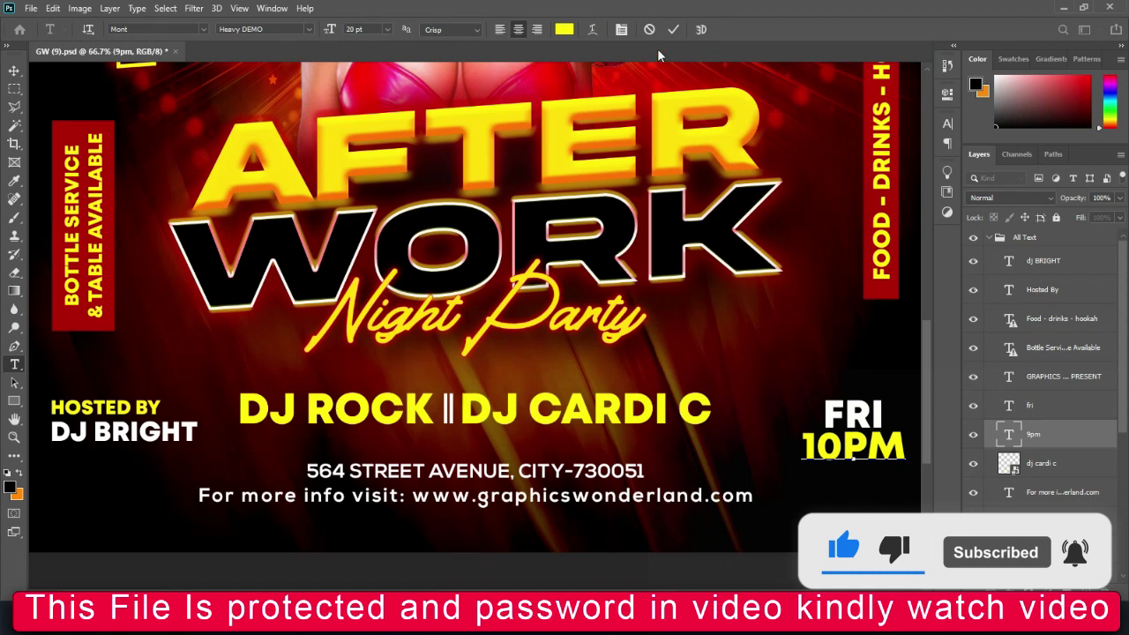
left_click(673, 29)
key("v")
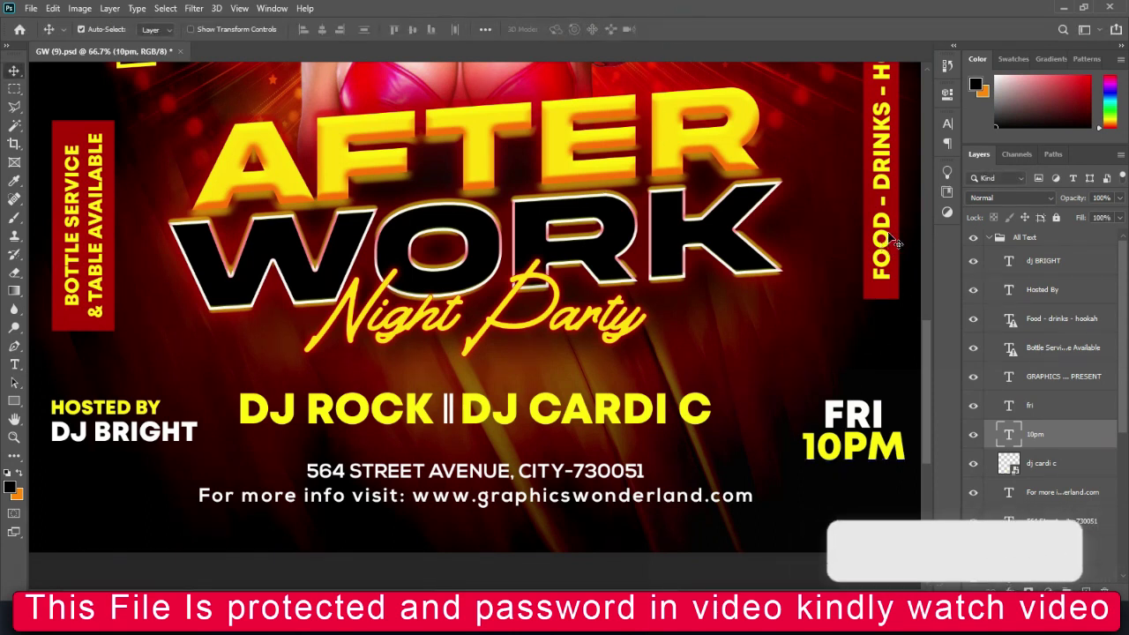
Check the FOOD - DRINKS - HOOKAH layer by toggling it off and on, then fit the flyer.
left_click(894, 241)
scroll(917, 291, "up", 5)
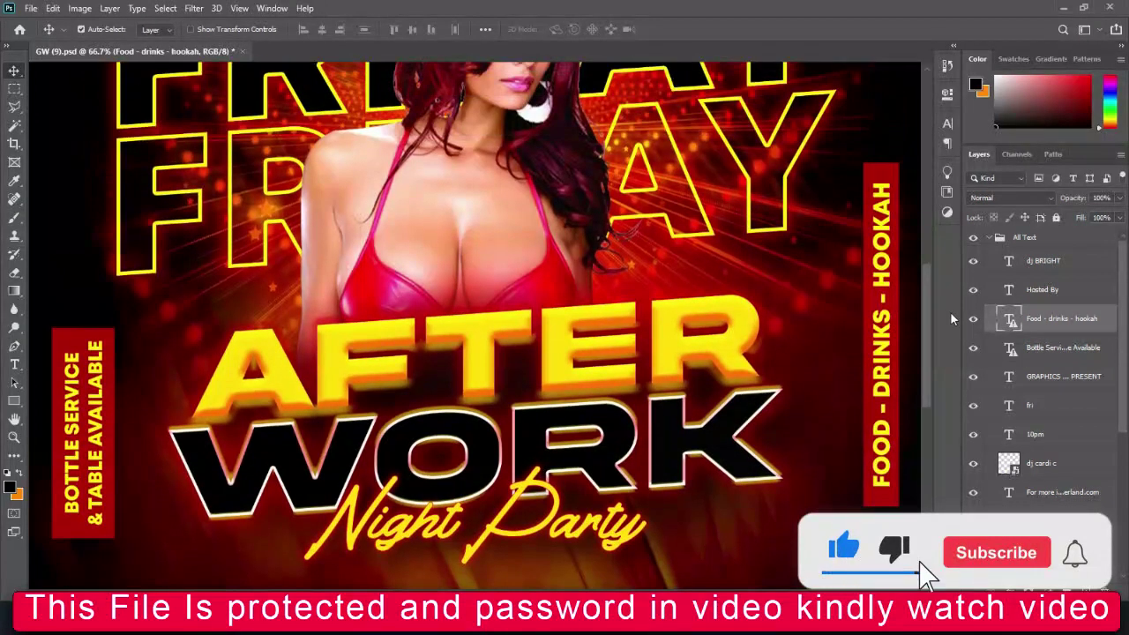
left_click(973, 319)
left_click(973, 318)
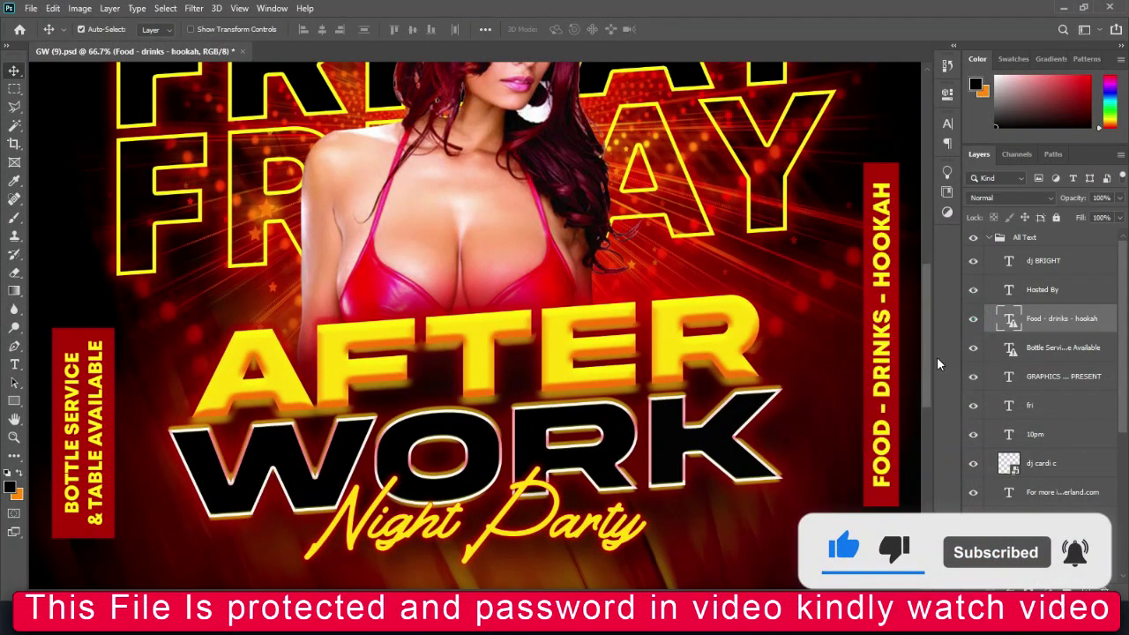
scroll(924, 351, "up", 5)
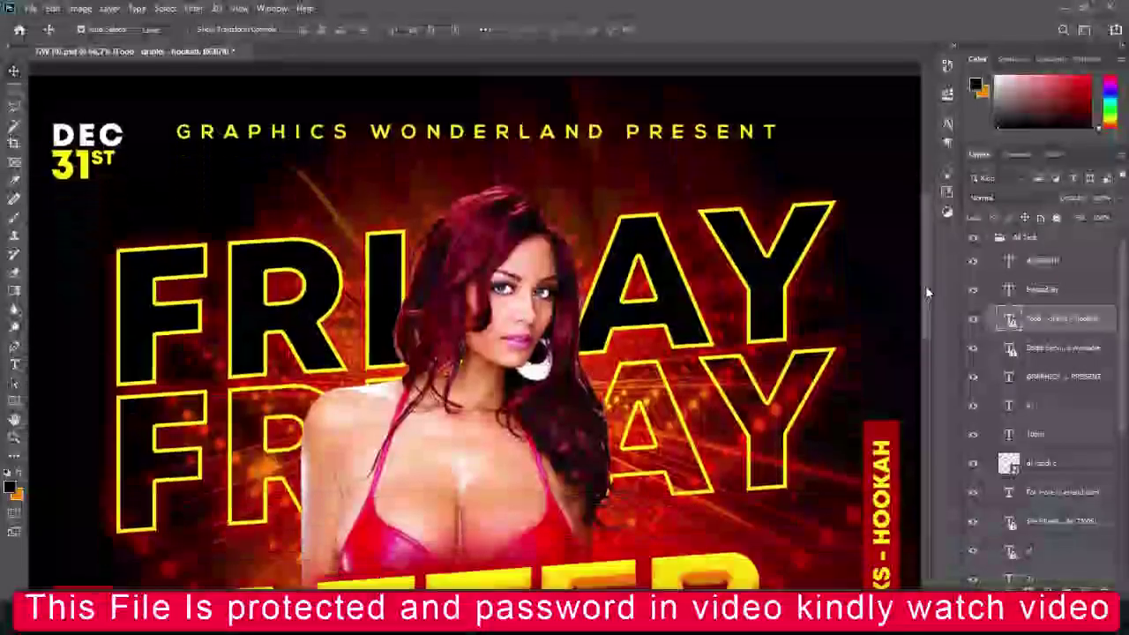
scroll(925, 308, "down", 2)
key("ctrl+0")
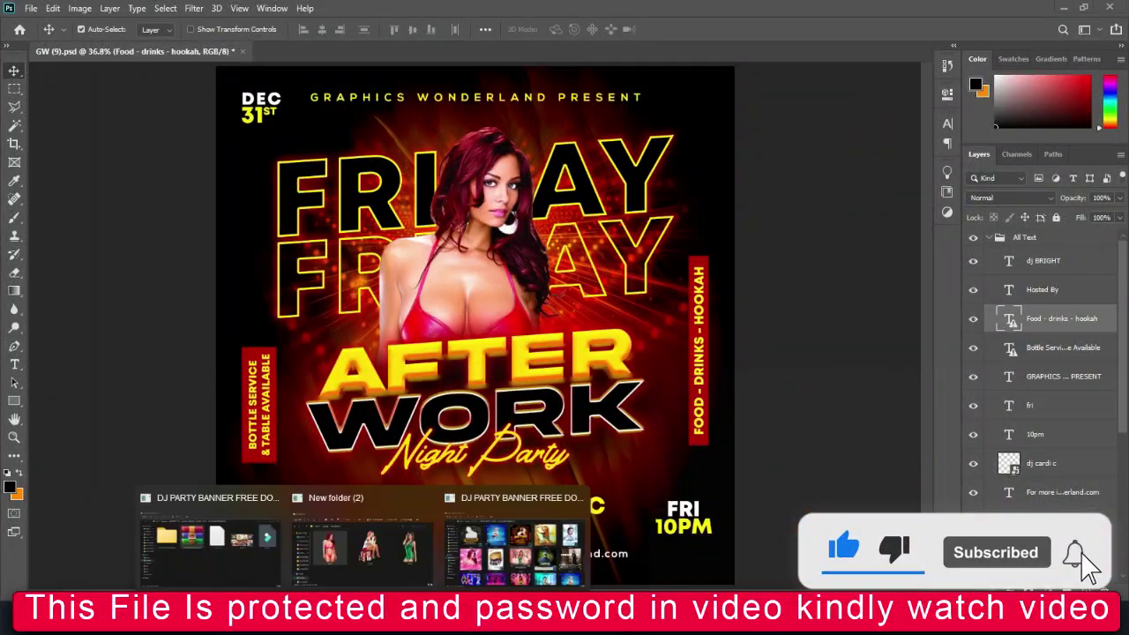
Bring the DJ PARTY BANNER template folder forward and scroll to the GW (14) template.
left_click(484, 567)
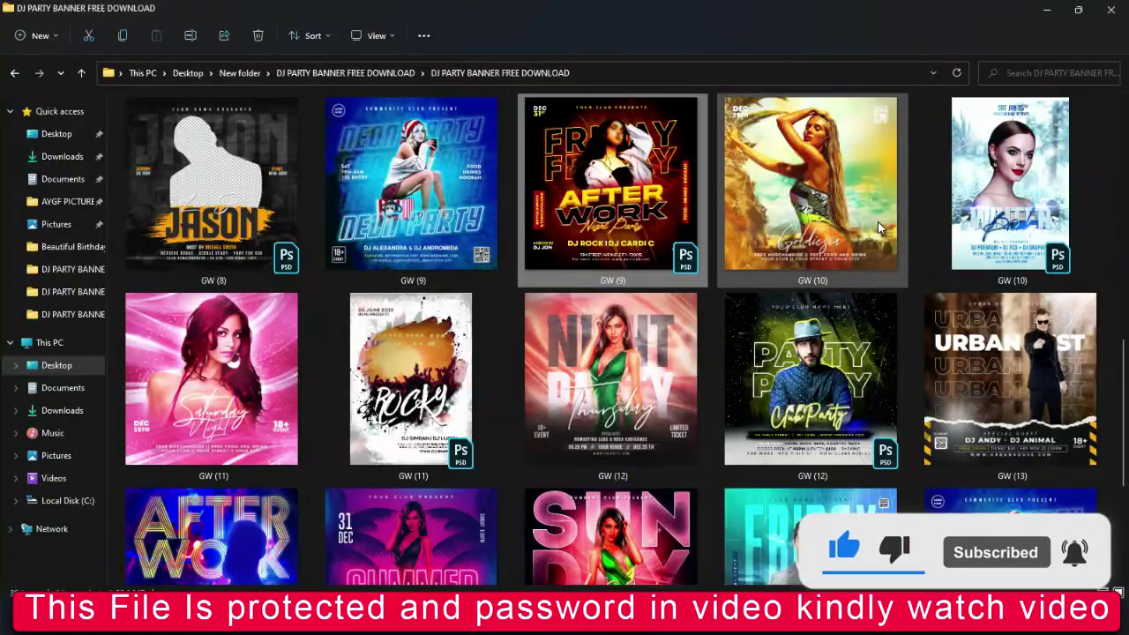
scroll(871, 218, "down", 5)
scroll(871, 218, "up", 2)
scroll(872, 219, "down", 2)
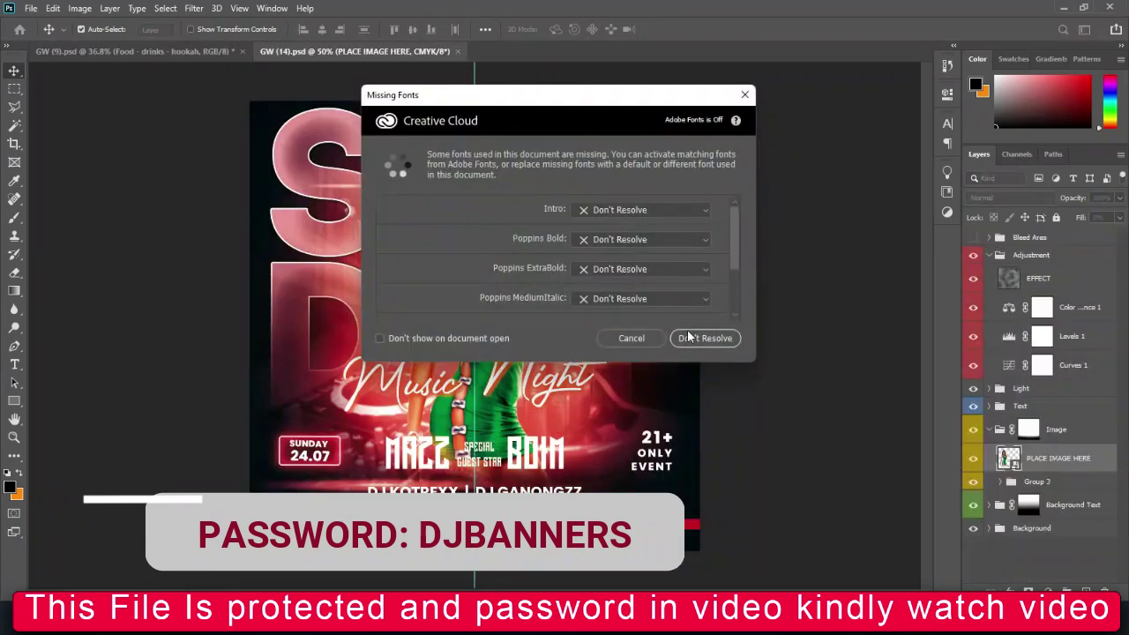
Skip resolving fonts and open the PLACE IMAGE HERE model placeholder for editing.
left_click(706, 338)
key("ctrl+0")
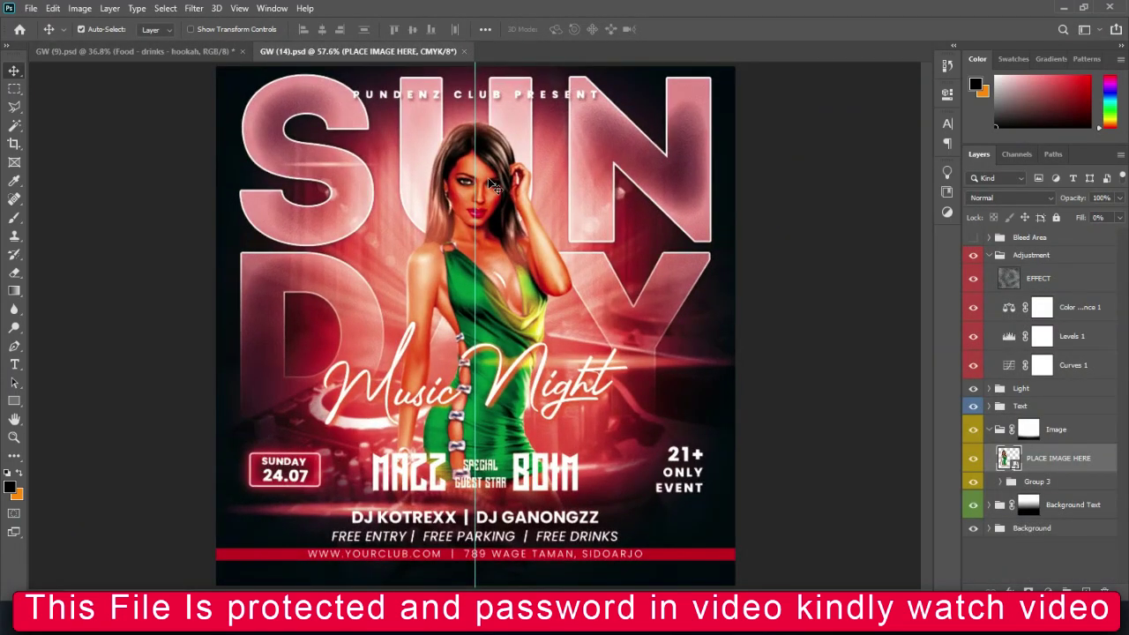
left_click(494, 186)
left_click(1021, 465)
double_click(1007, 458)
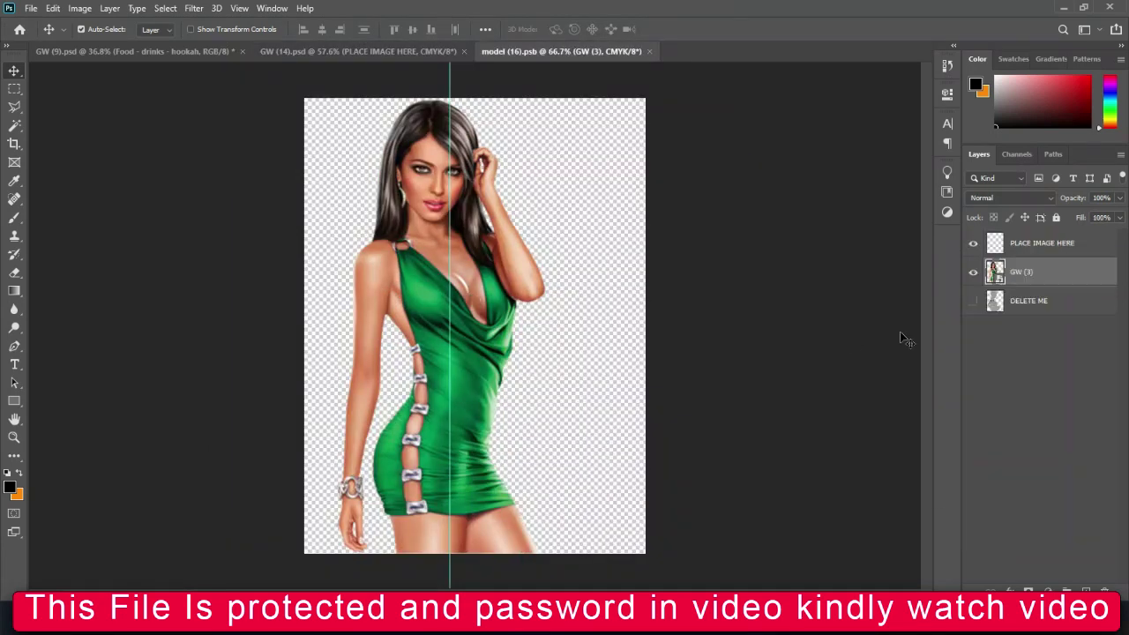
Hide the old model layers, drag in the red-bikini model and enlarge it slightly.
left_click_drag(968, 279, 973, 244)
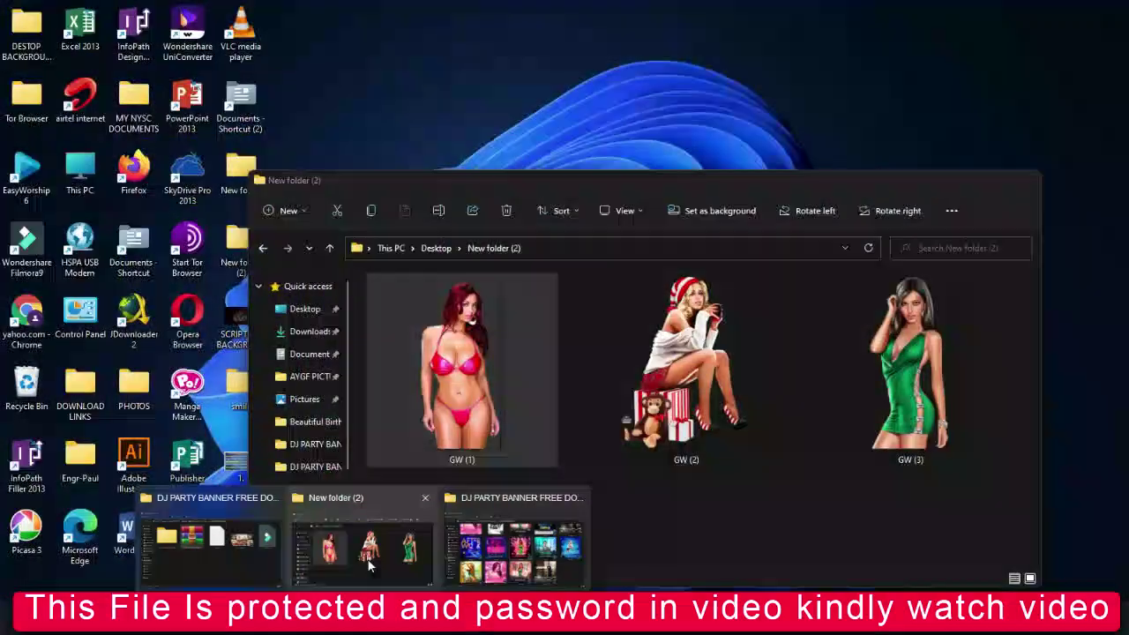
left_click(365, 551)
left_click_drag(460, 370, 503, 176)
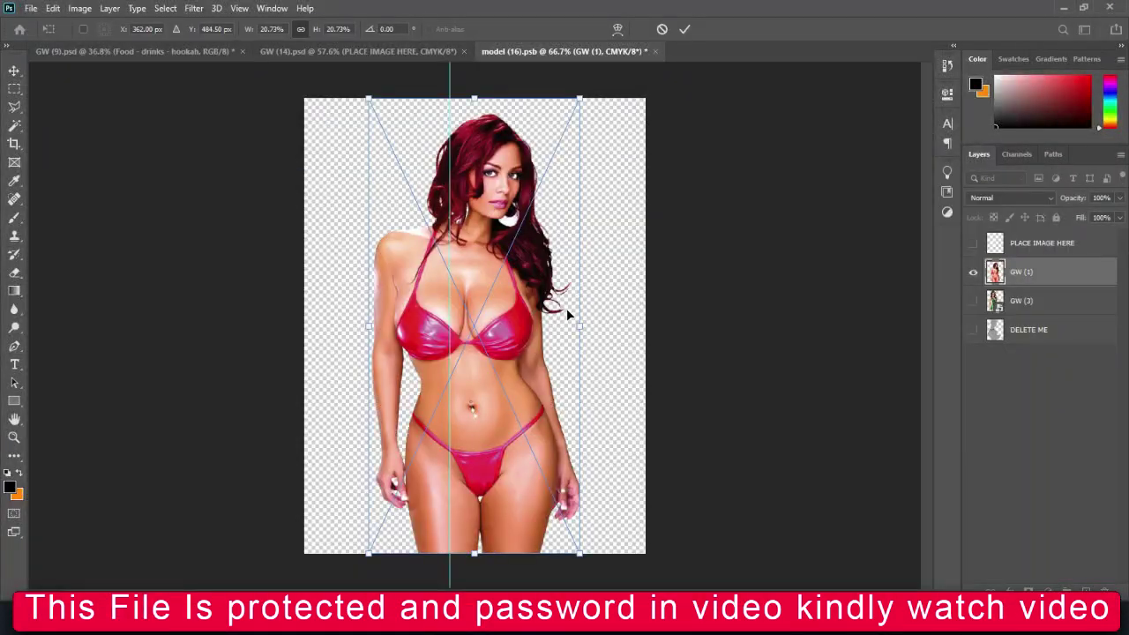
left_click_drag(567, 313, 505, 326)
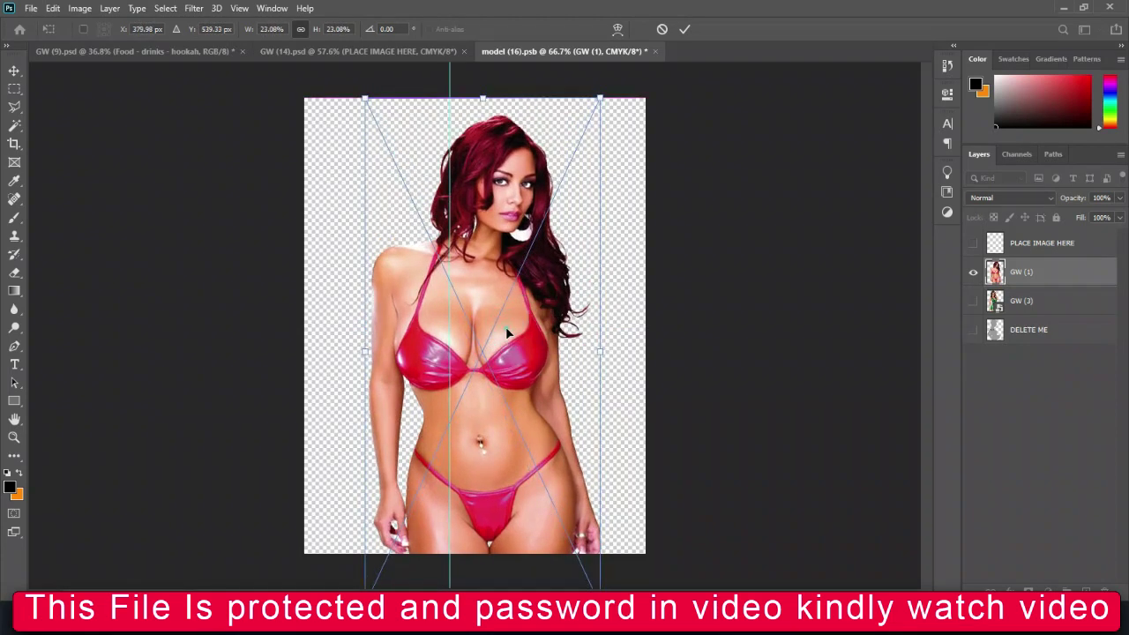
key("Return")
Save the placeholder back to the flyer, then reopen it and shift the model left.
left_click(654, 51)
left_click(499, 232)
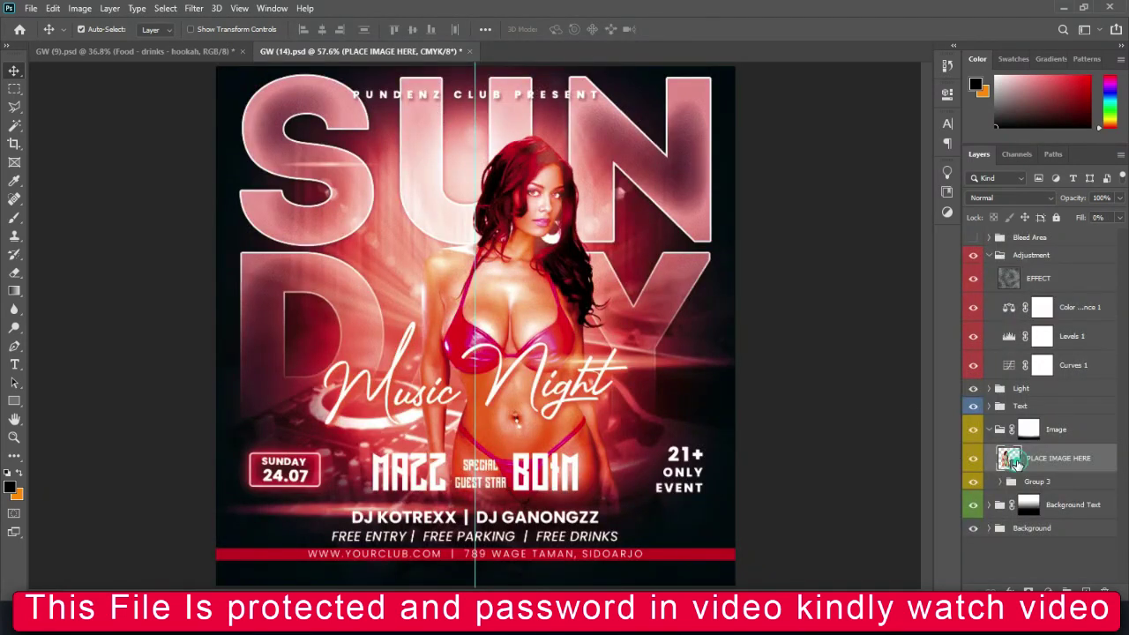
double_click(1008, 460)
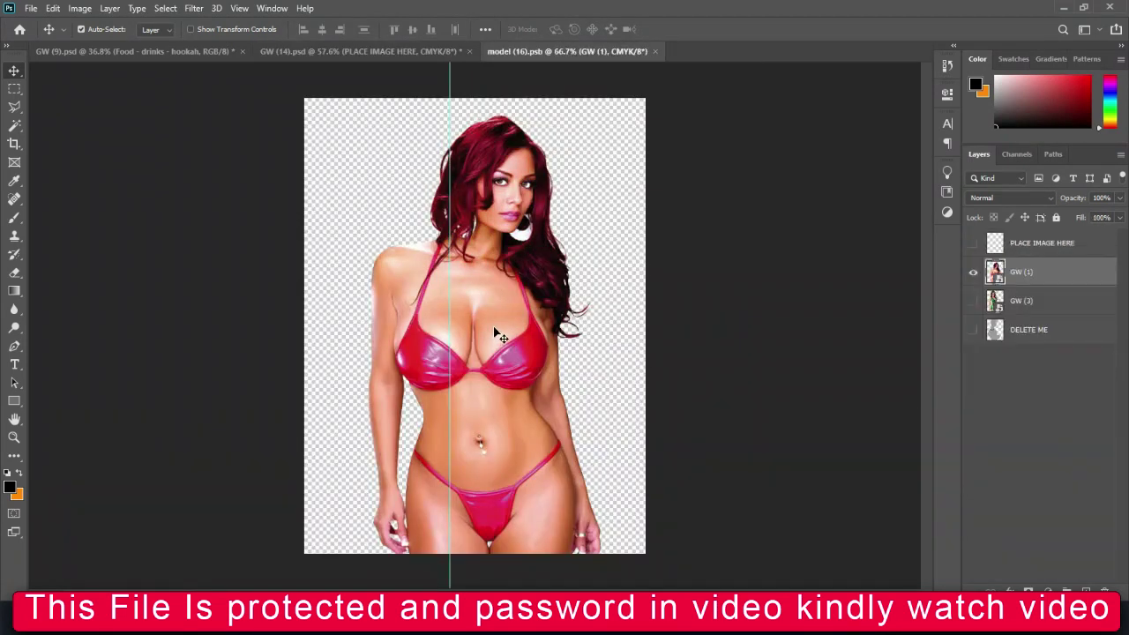
left_click_drag(496, 327, 468, 254)
Save the repositioned model into the Sunday flyer and expand its Text group in Layers.
left_click(660, 51)
left_click(517, 234)
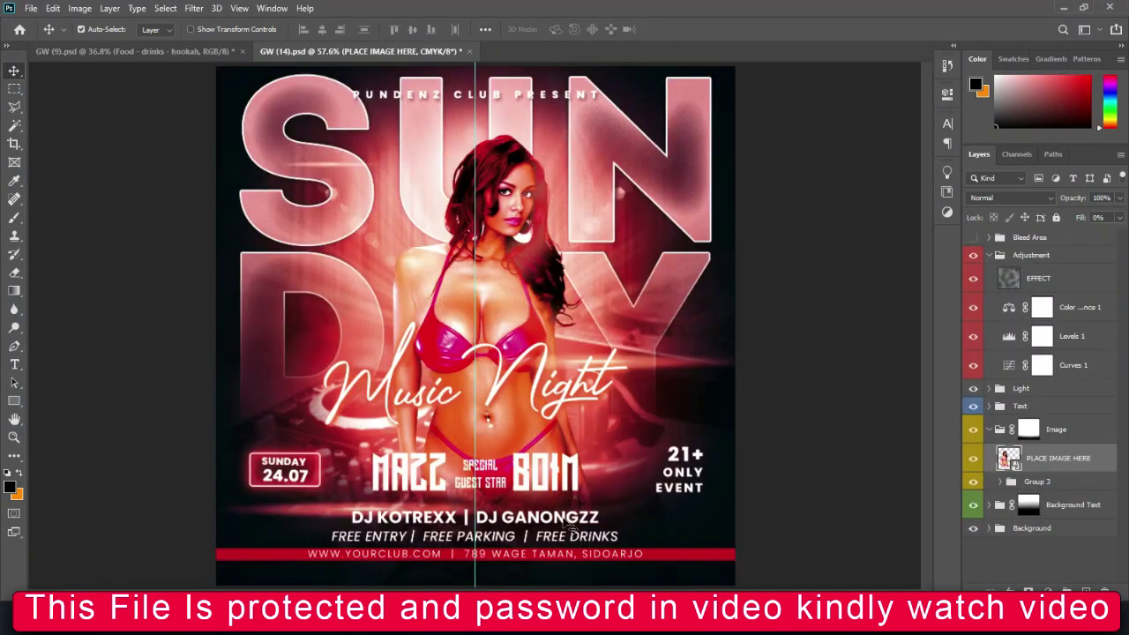
left_click(701, 483)
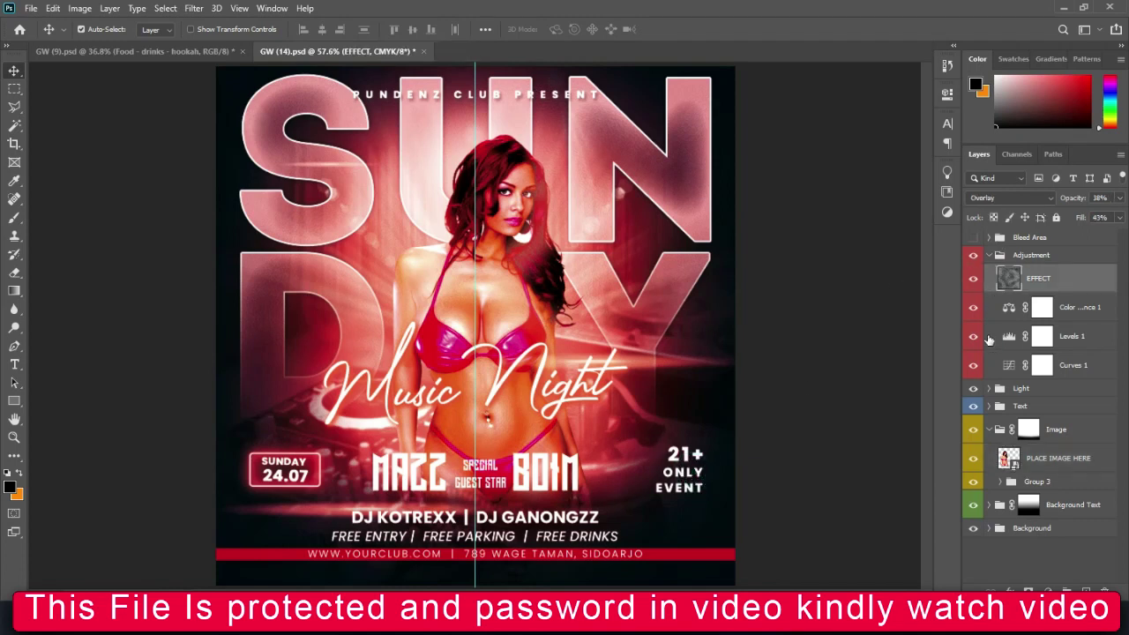
left_click(973, 238)
left_click(994, 407)
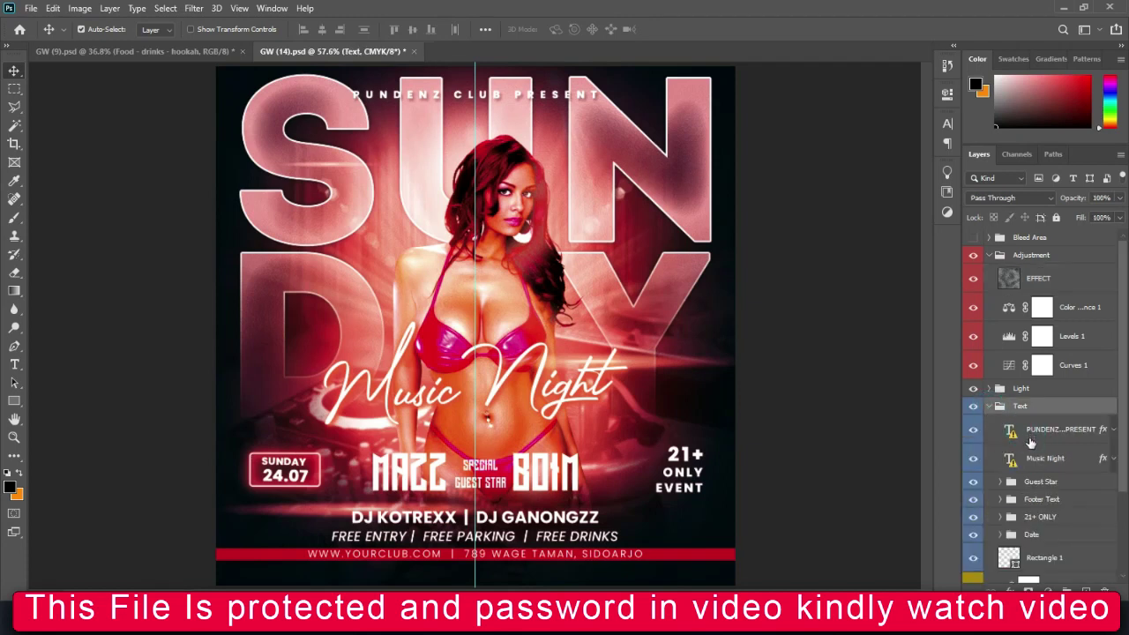
Retype the PUNDENZ CLUB PRESENT header as GRAPHICS WONDERLAND PRESENT and commit it.
left_click(1030, 441)
double_click(1008, 431)
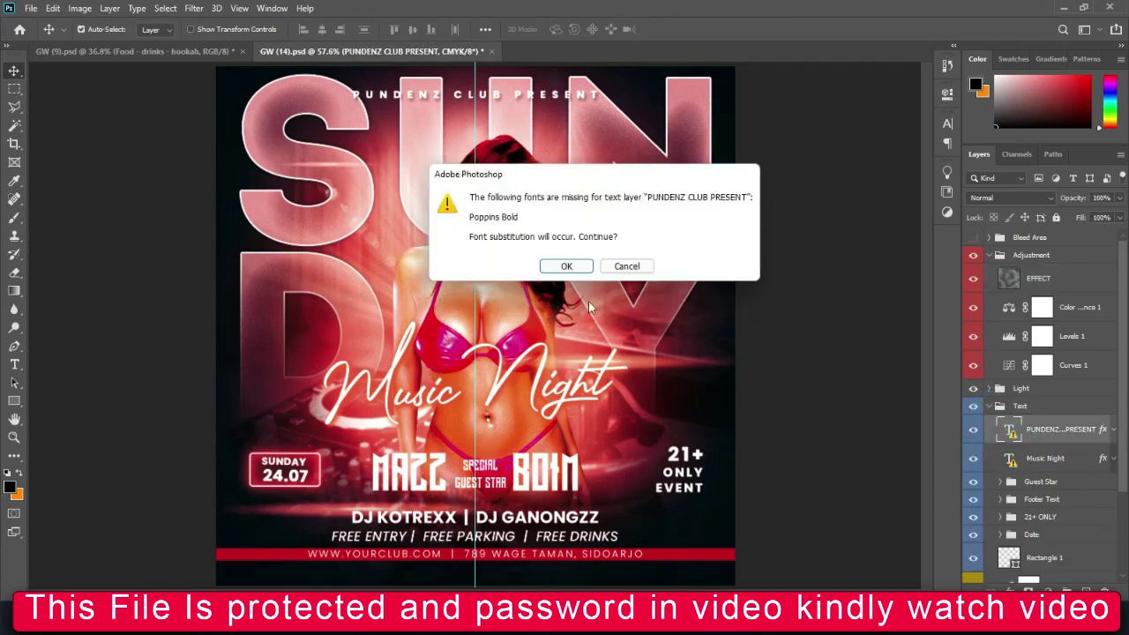
left_click(564, 262)
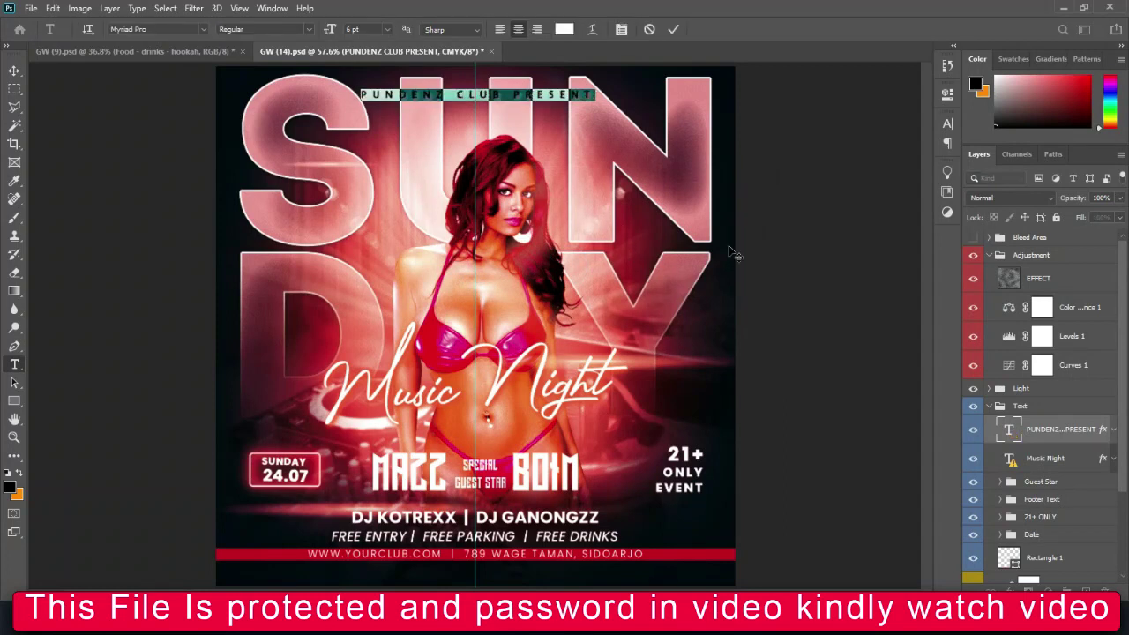
type("graphic")
key("ctrl+a")
key("ctrl+h")
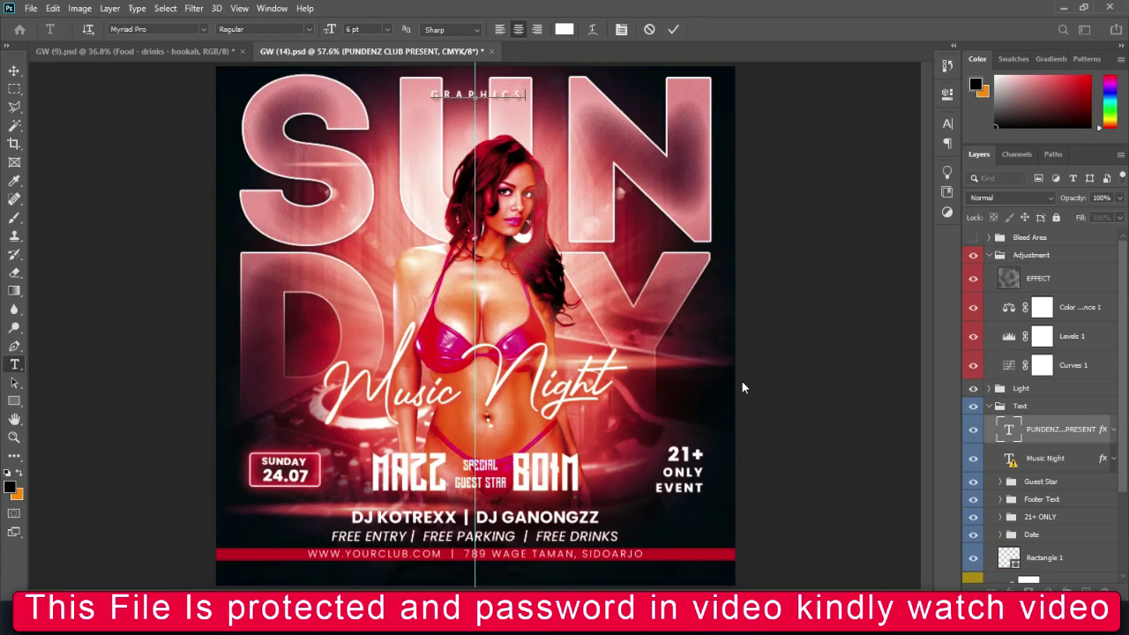
type("WONDERLAND PRESENTS")
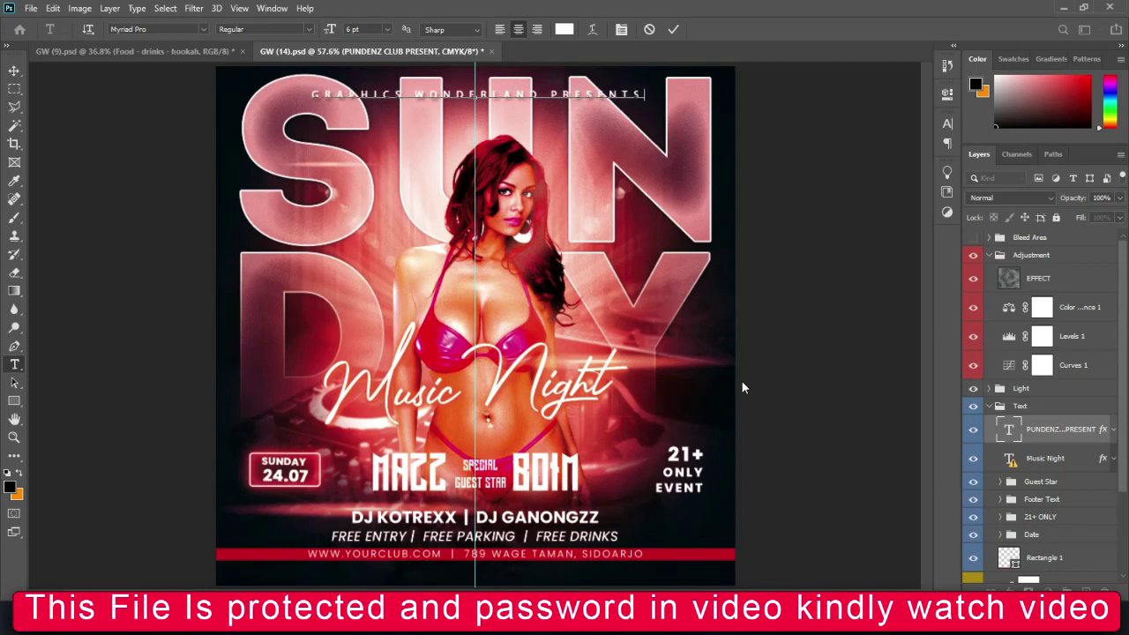
key("BackSpace")
left_click(671, 30)
key("v")
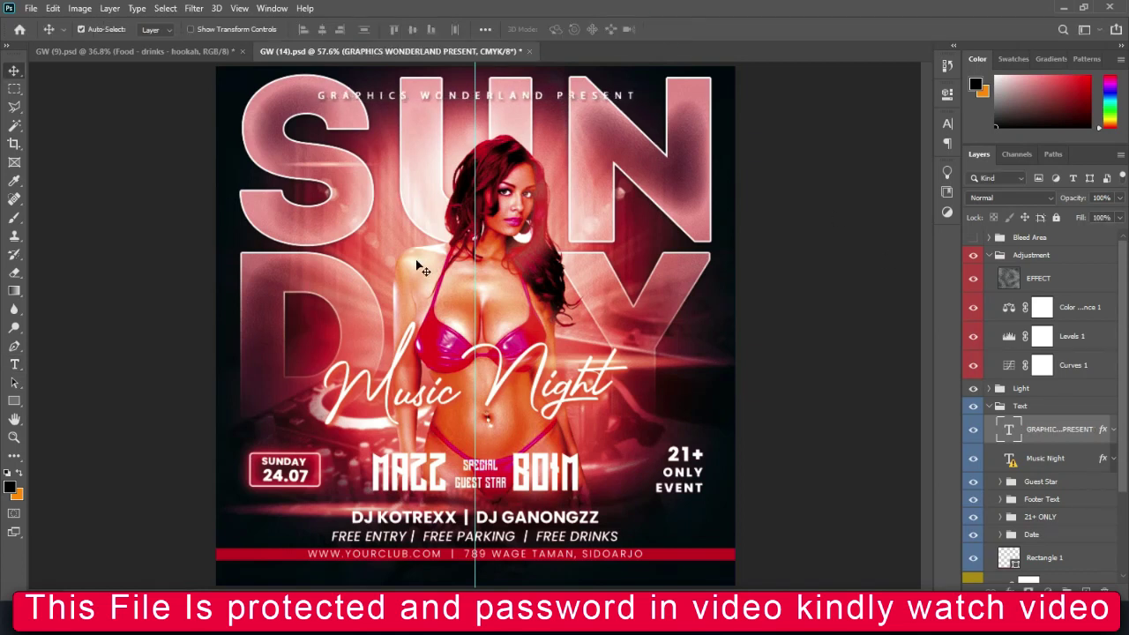
Open the GW (12) Club Party template from the template folder.
left_click(516, 538)
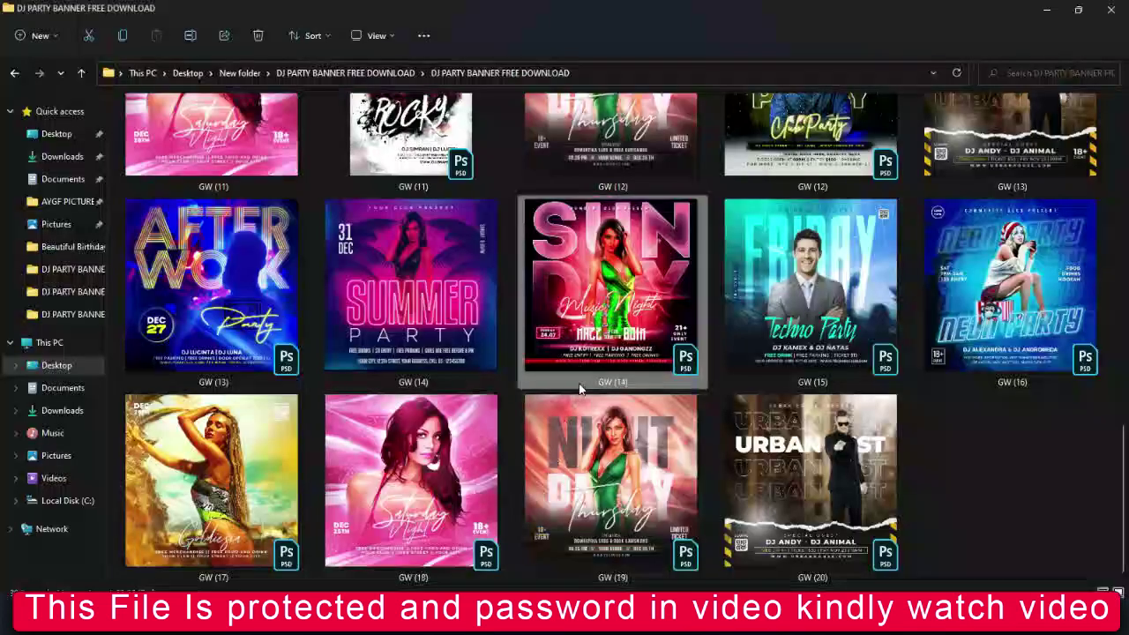
scroll(580, 388, "up", 1)
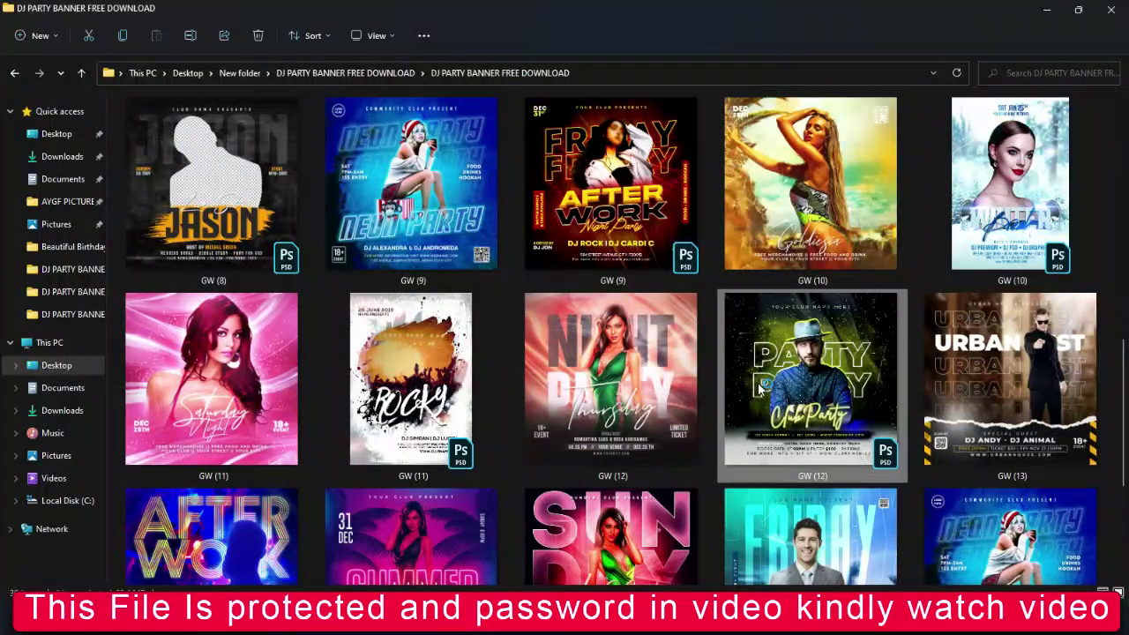
double_click(759, 388)
Skip resolving fonts and preview the Club Party flyer, toggling its Model layer and zooming.
left_click(695, 339)
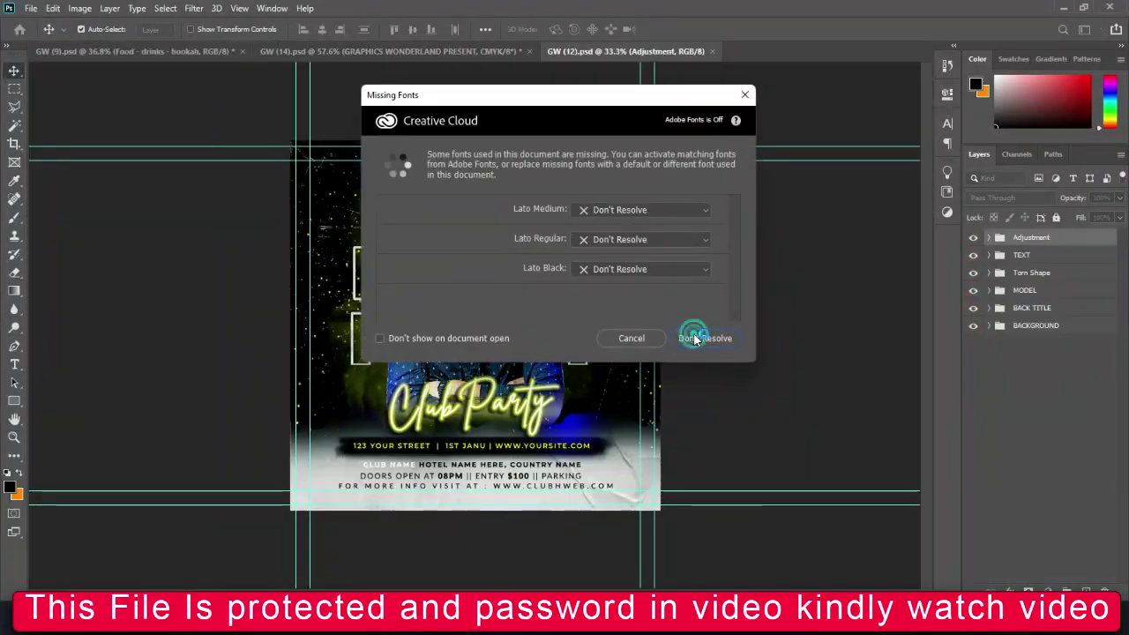
key("ctrl+0")
left_click(470, 278)
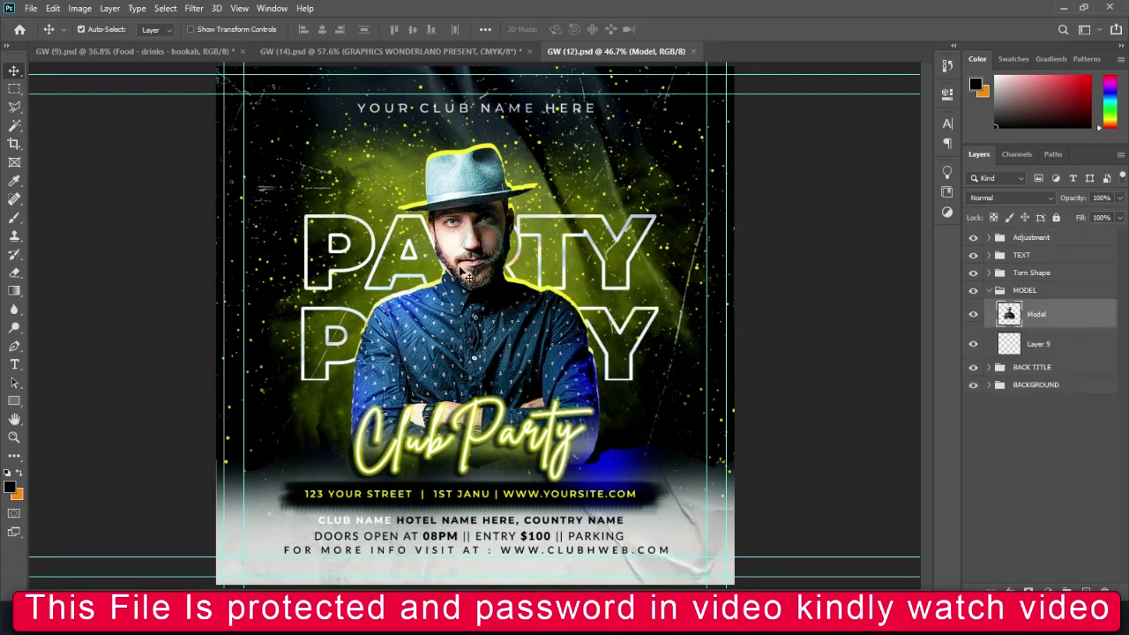
left_click(973, 314)
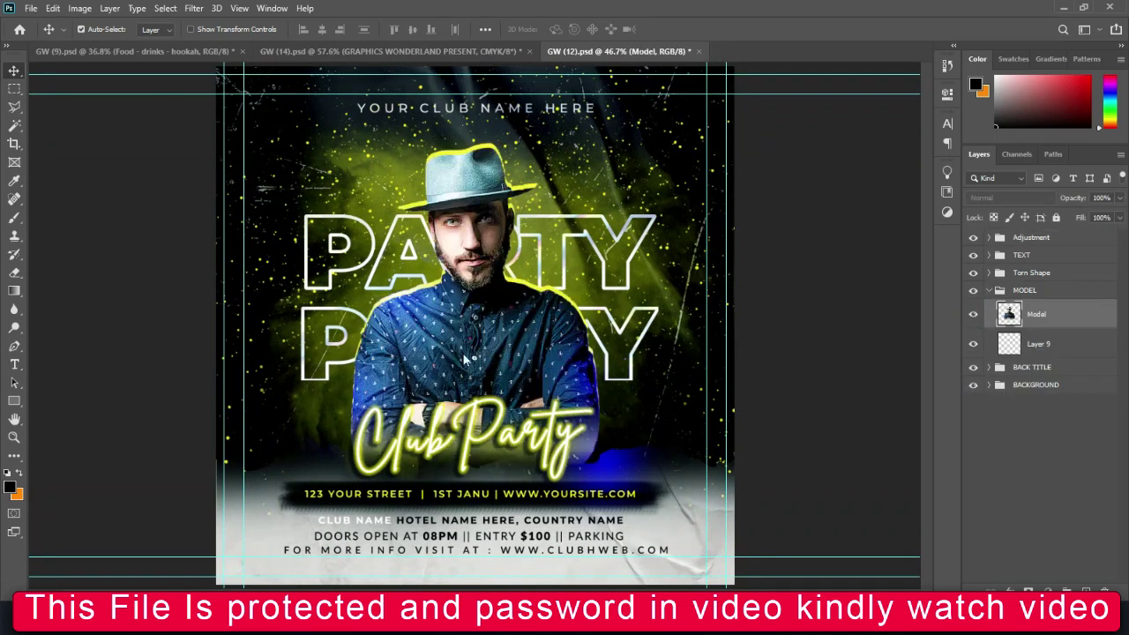
key("ctrl+plus")
scroll(529, 427, "down", 2)
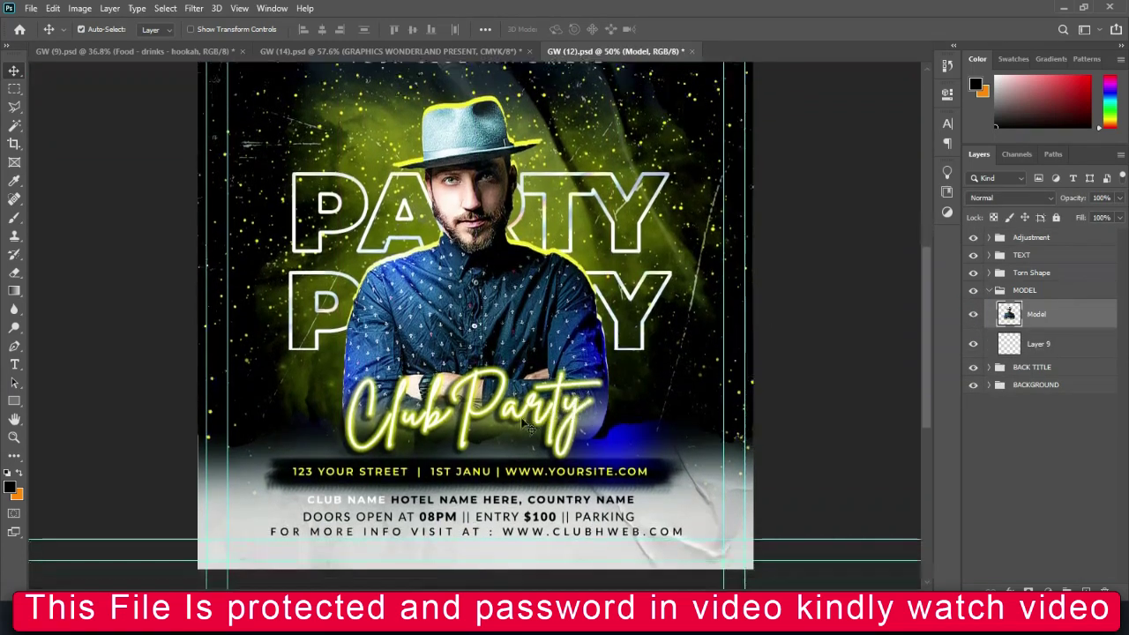
key("ctrl+0")
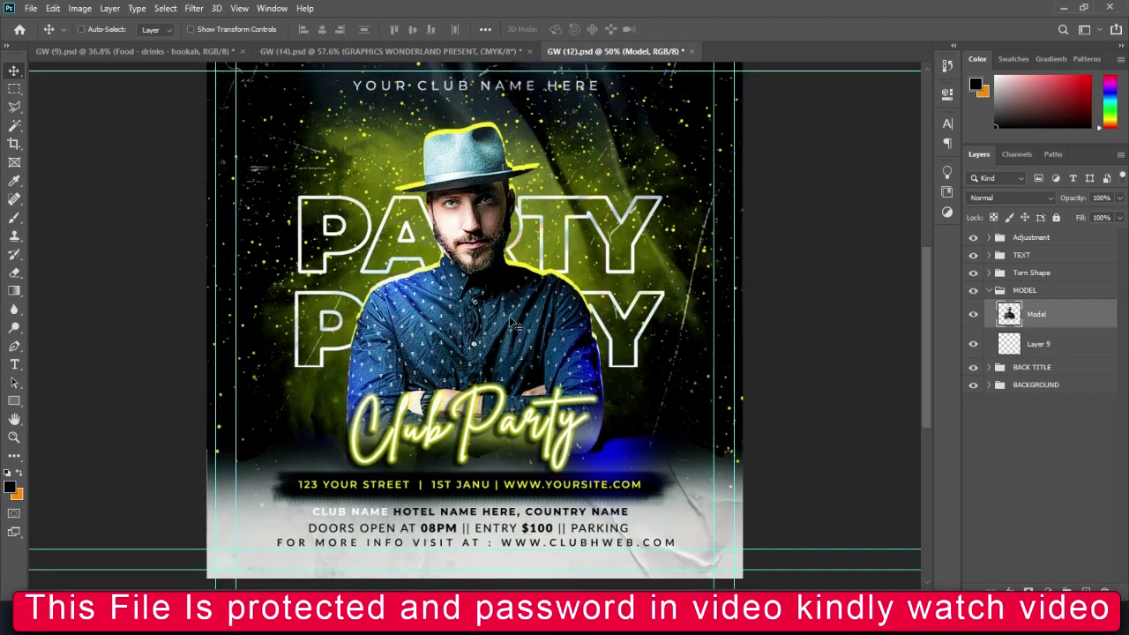
Check the selected templates' Properties (39 files, 1.06 GB), then go up to the parent folder.
left_click(514, 557)
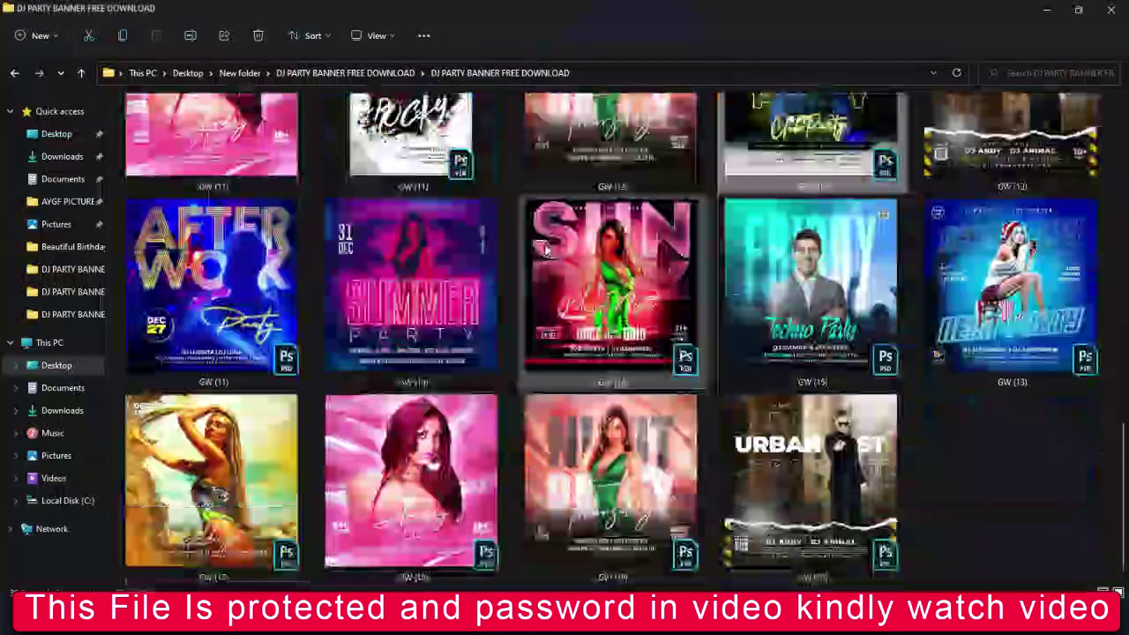
scroll(327, 235, "up", 5)
scroll(327, 234, "up", 3)
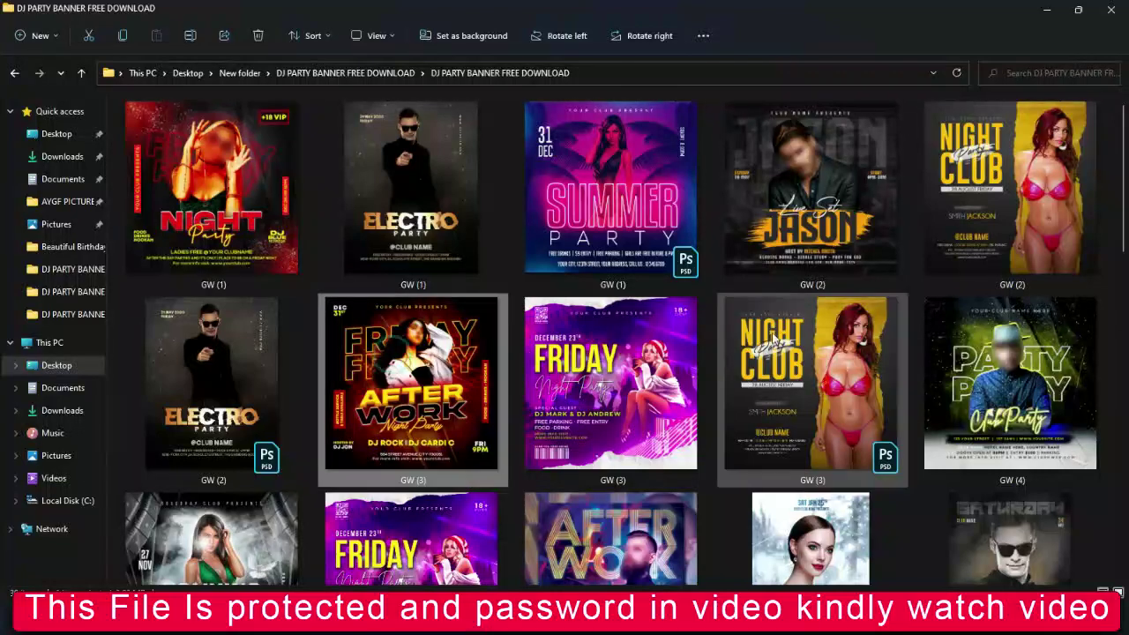
scroll(413, 388, "down", 5)
scroll(620, 252, "down", 3)
right_click(620, 252)
left_click(671, 360)
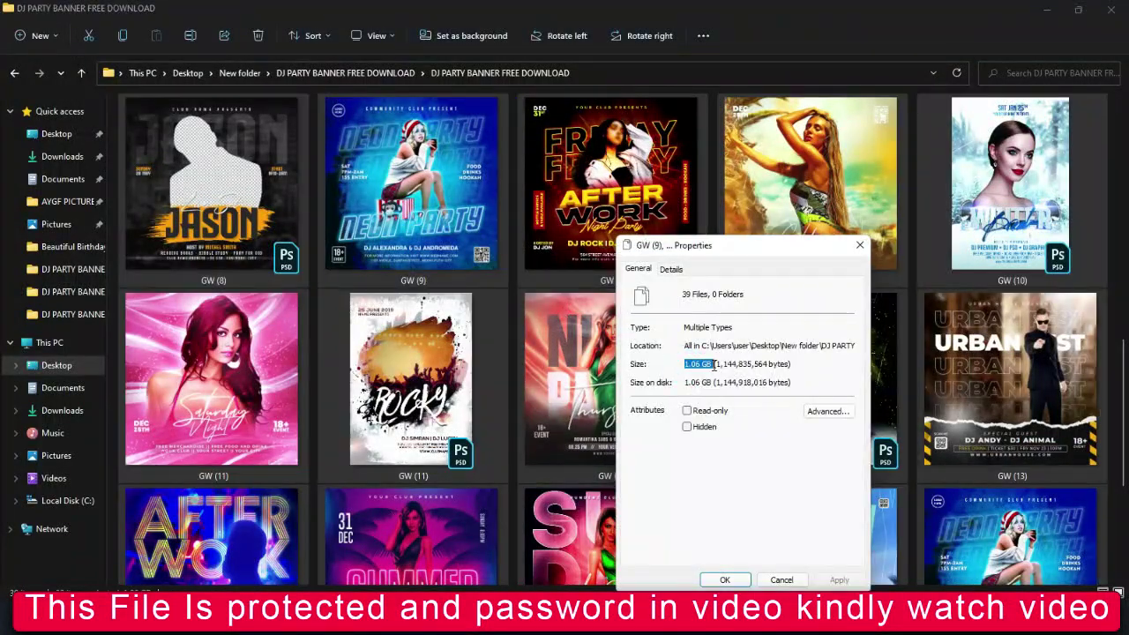
left_click(743, 579)
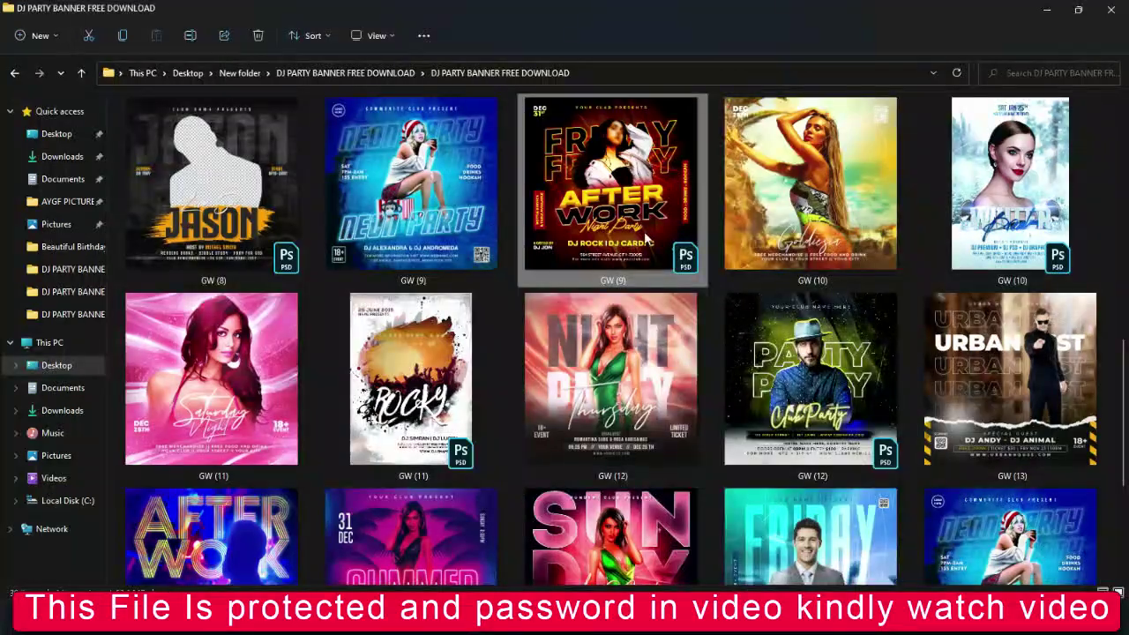
key("alt+Up")
key("alt+Up")
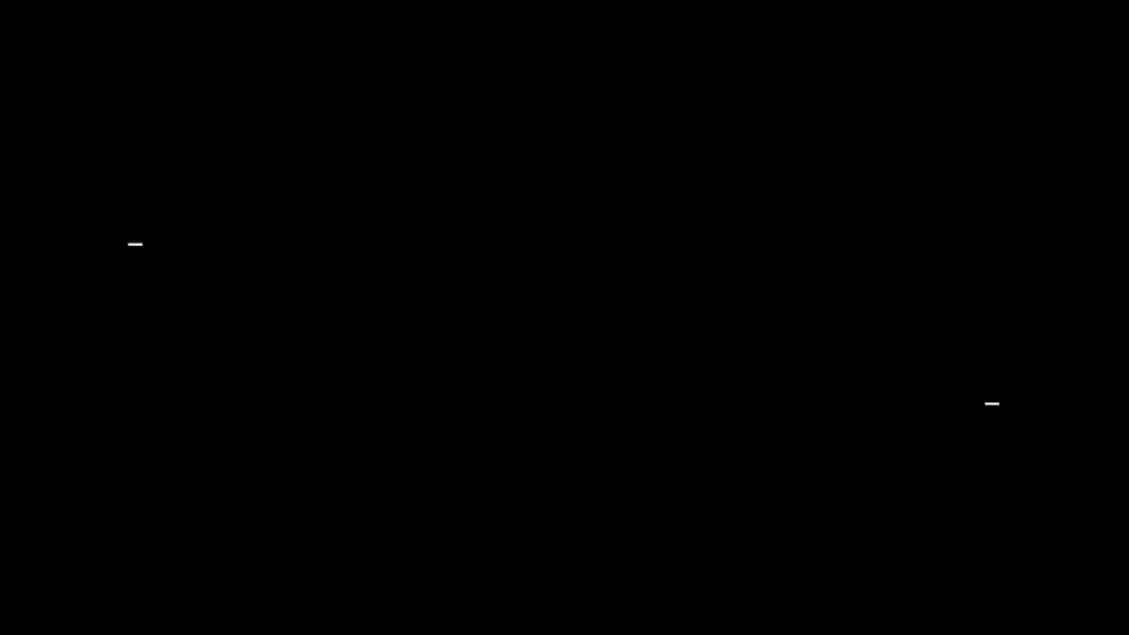